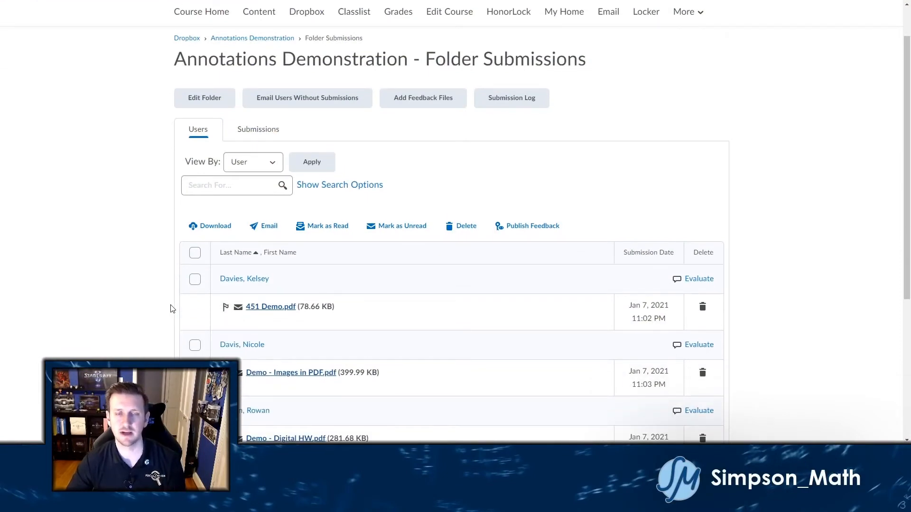
Open the submission file 451 Demo.pdf from the Annotations Demonstration folder submissions for evaluation.
scroll(134, 291, "down", 3)
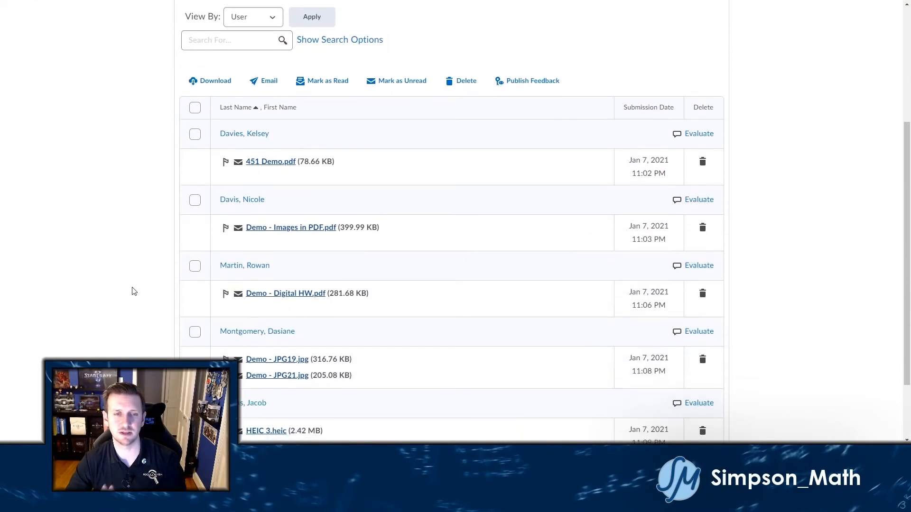
scroll(192, 252, "up", 1)
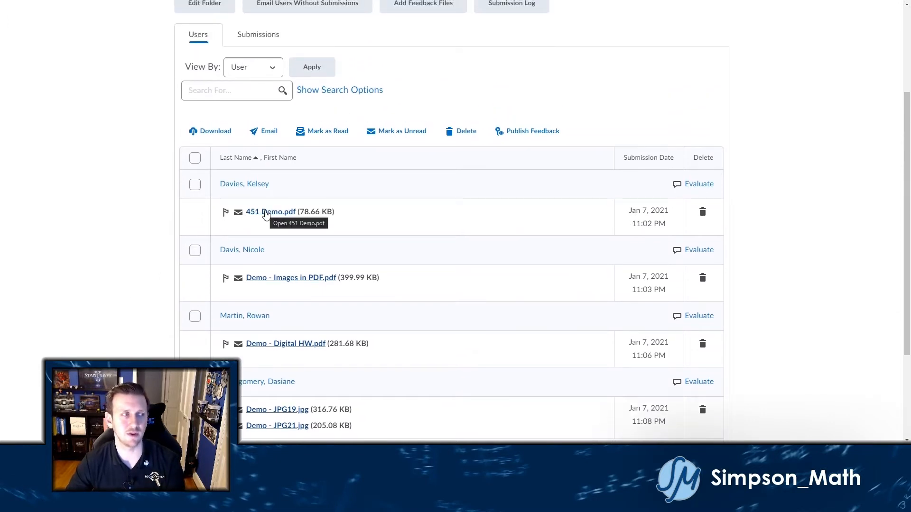
left_click(265, 213)
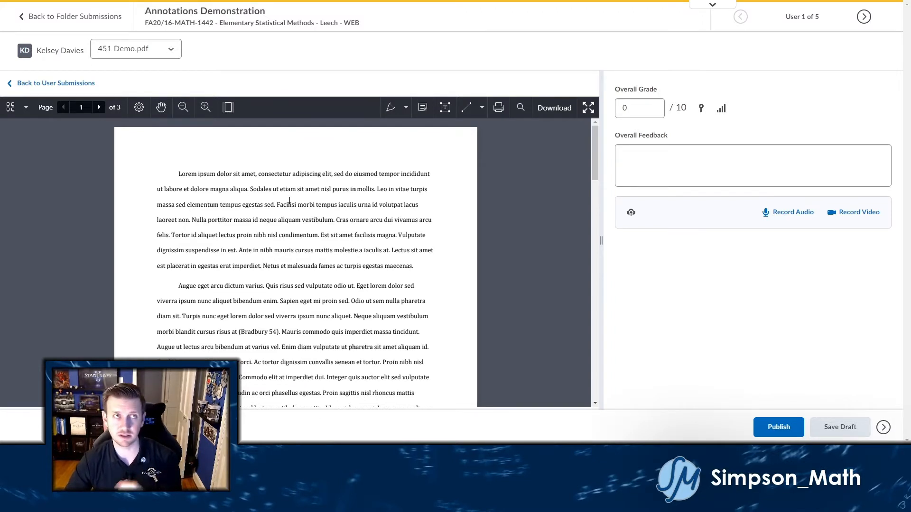
Check the option for turning off the new evaluation experience and the list of files in this student's submission.
left_click(704, 8)
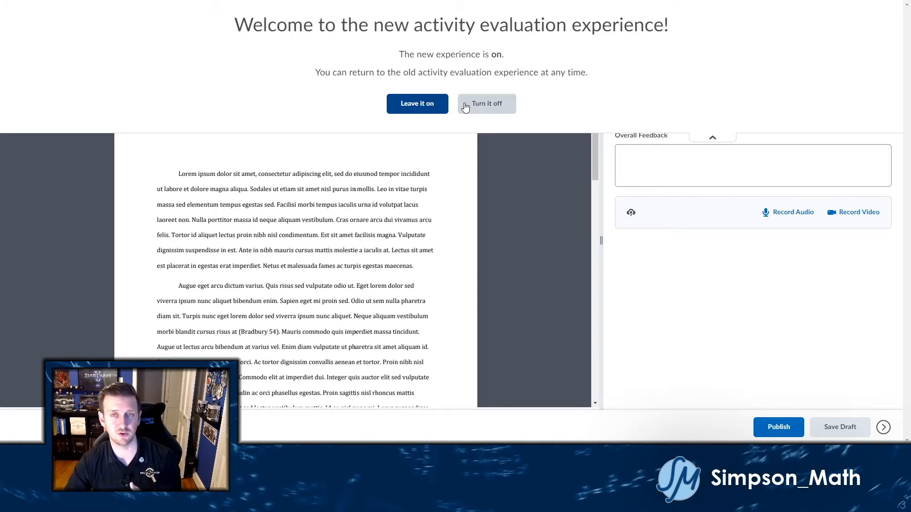
left_click(713, 140)
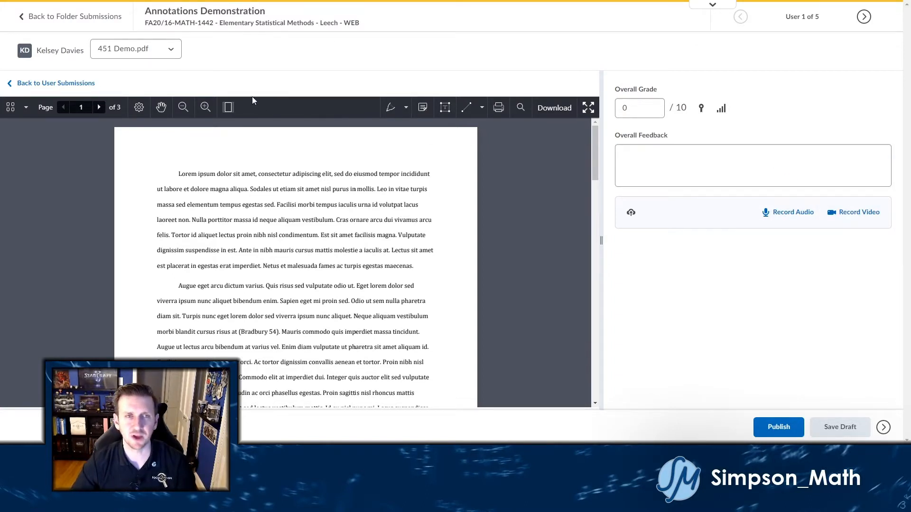
left_click(172, 57)
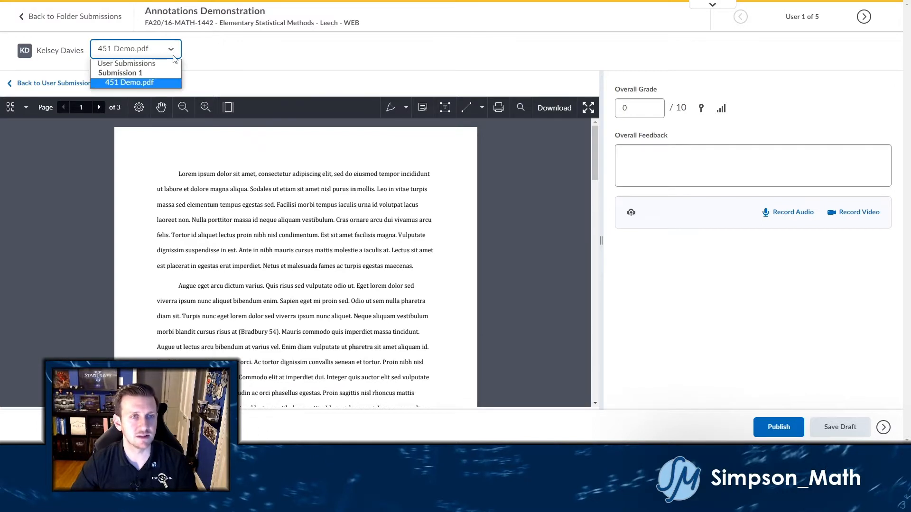
left_click(206, 63)
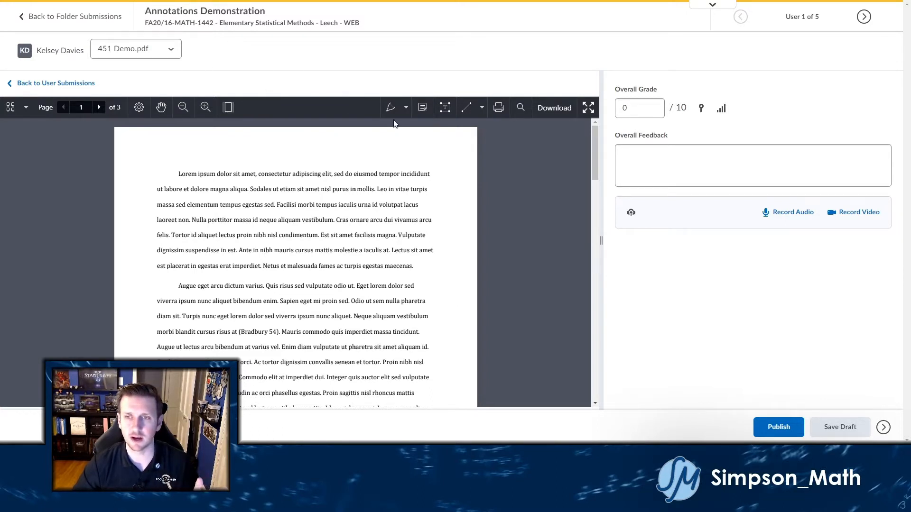
Resize the document viewer against the grading pane, finishing with a narrower viewer and a wider grading pane.
left_click_drag(599, 241, 649, 242)
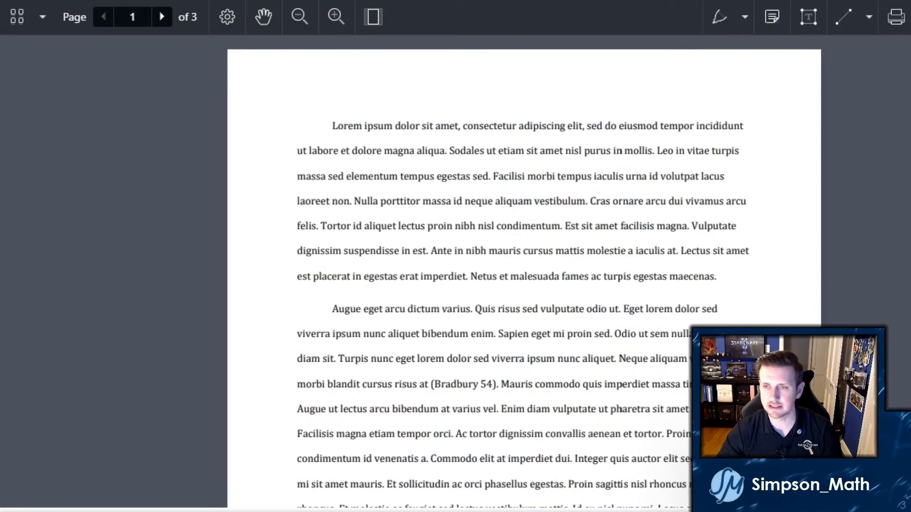
left_click_drag(910, 247, 832, 250)
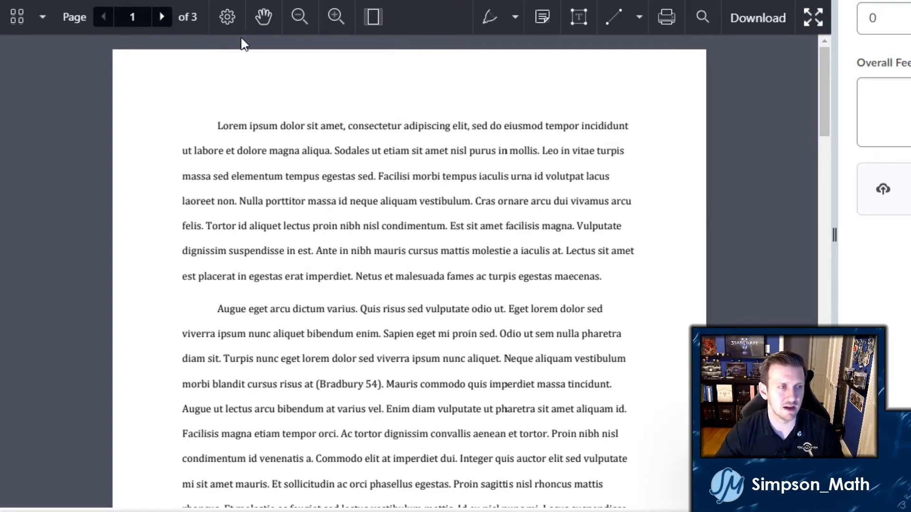
Show the page thumbnails, browse them and go to page 3 of the document.
left_click(15, 20)
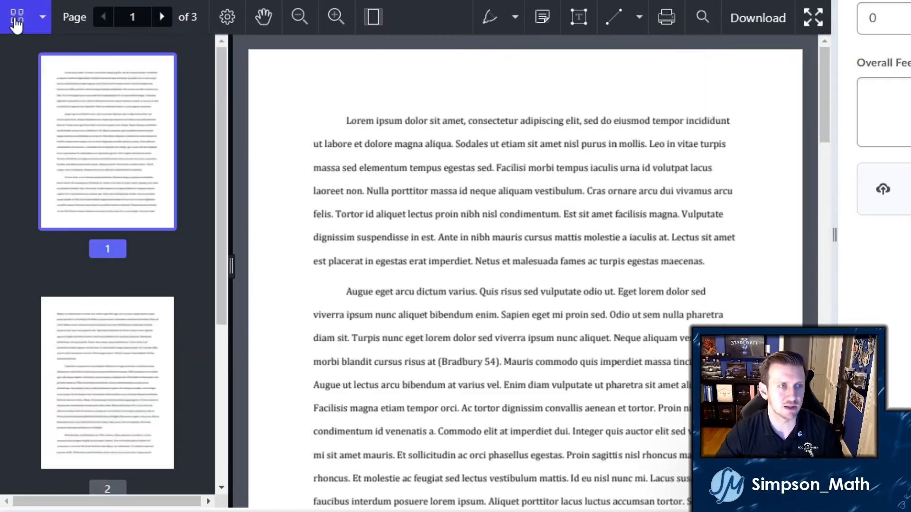
scroll(85, 213, "down", 5)
scroll(95, 256, "up", 2)
scroll(96, 267, "up", 3)
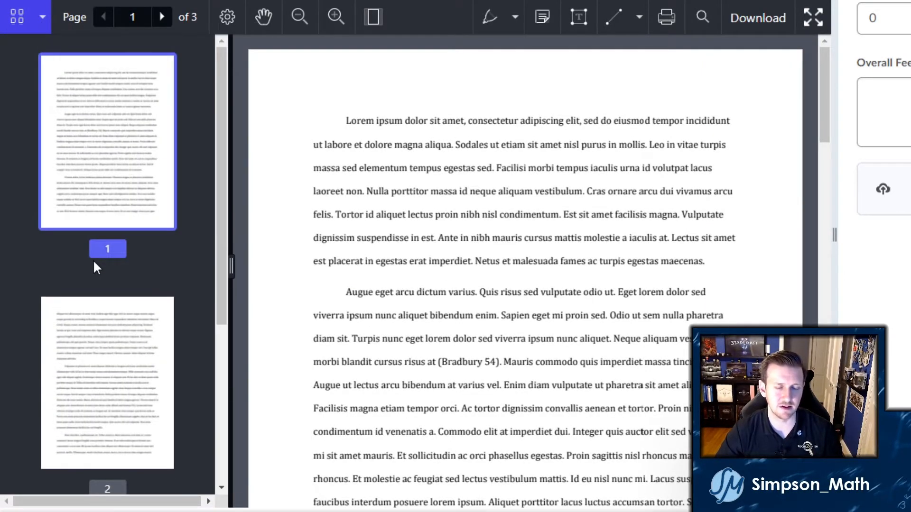
scroll(90, 308, "down", 5)
left_click(87, 365)
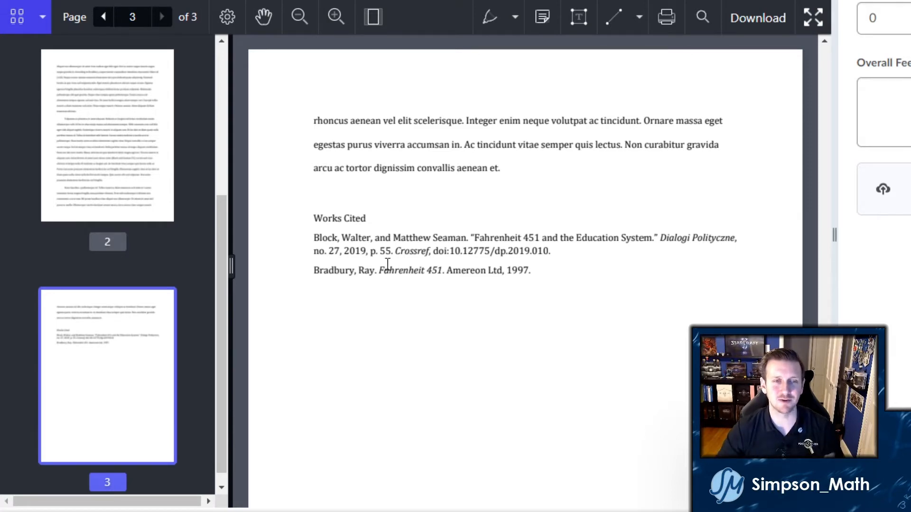
Look through the pages back to page 1 and hide the page thumbnails.
scroll(449, 271, "down", 3)
scroll(451, 274, "up", 4)
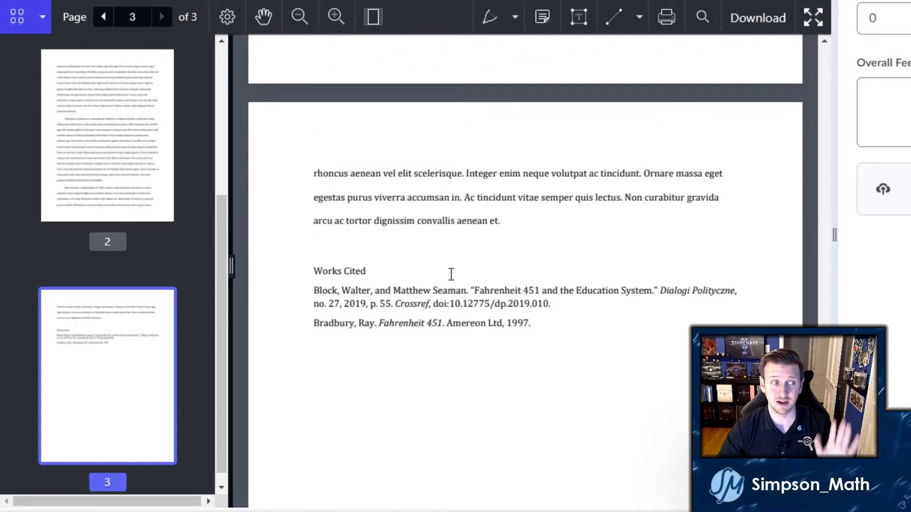
scroll(376, 251, "up", 20)
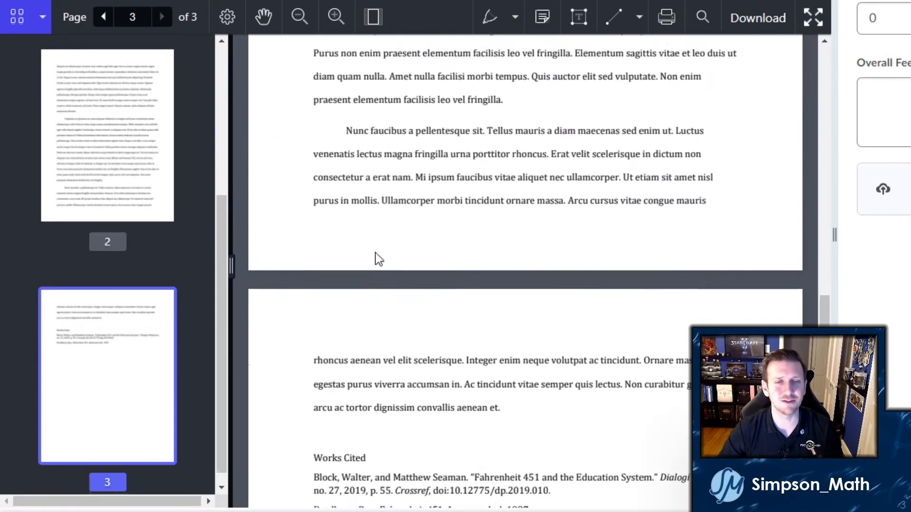
scroll(376, 251, "up", 4)
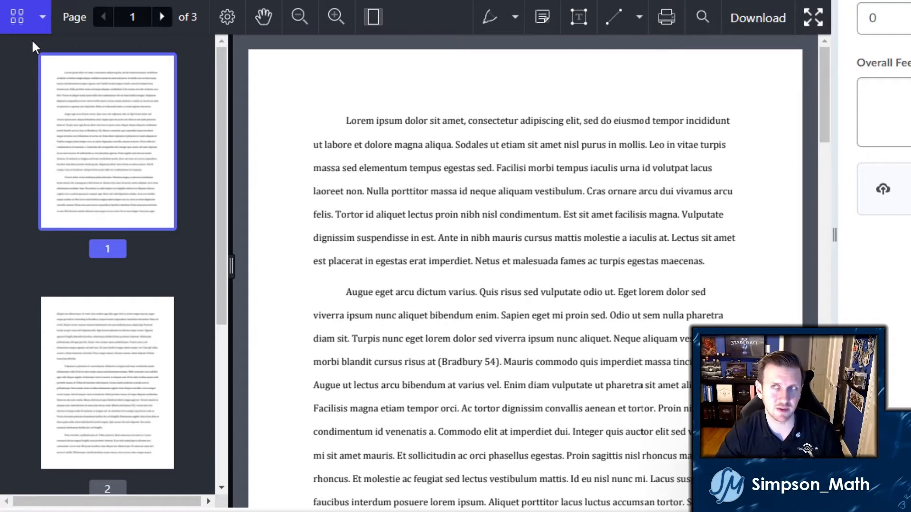
left_click(17, 20)
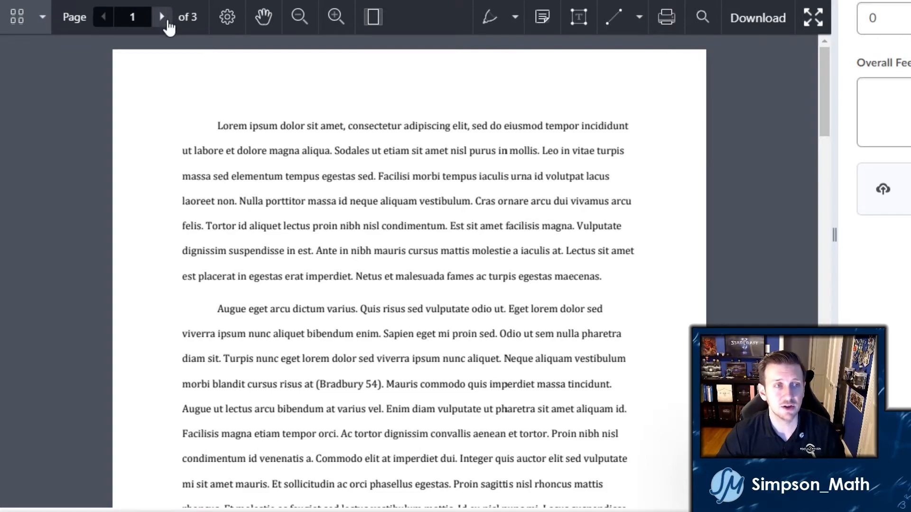
Advance one page at a time to page 3, return to page 1 and skim the document.
left_click(169, 24)
left_click(168, 24)
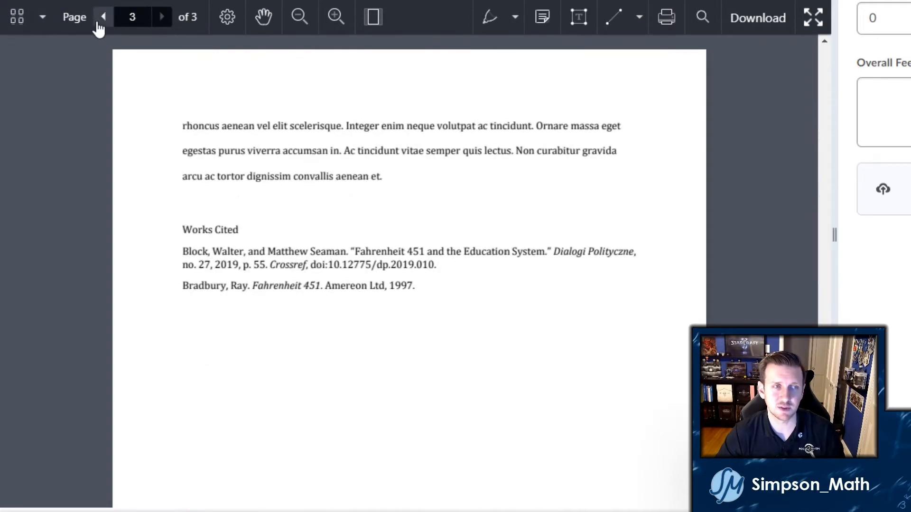
left_click(97, 24)
left_click(97, 24)
scroll(270, 149, "down", 10)
scroll(277, 184, "up", 10)
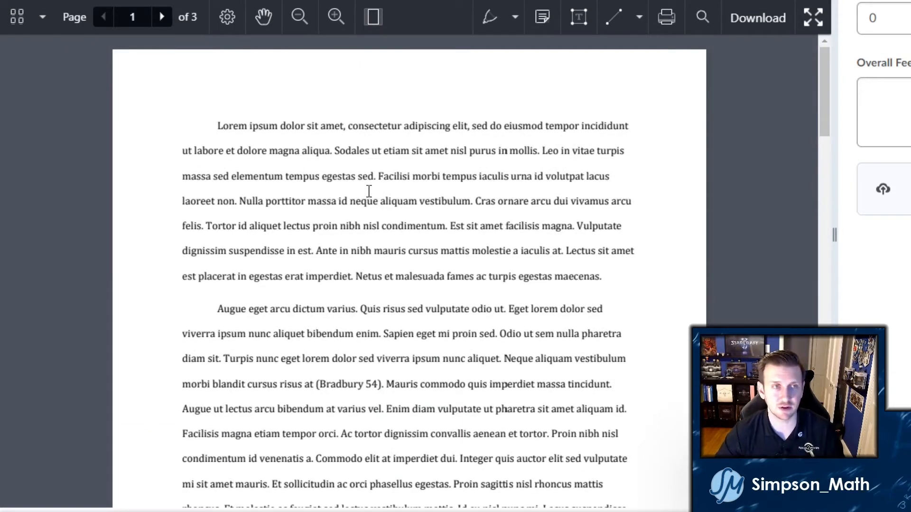
Rotate the page clockwise in the view settings and rotate it back counterclockwise.
left_click(226, 18)
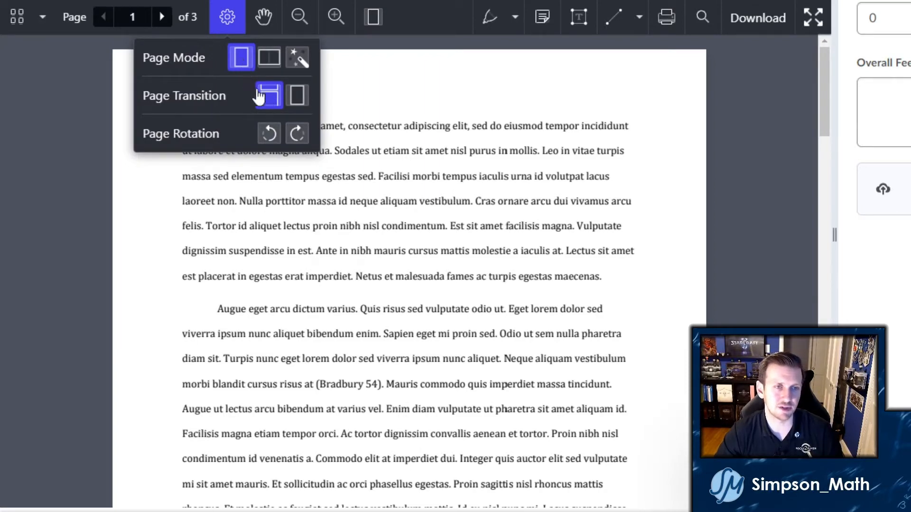
left_click(297, 136)
left_click(269, 135)
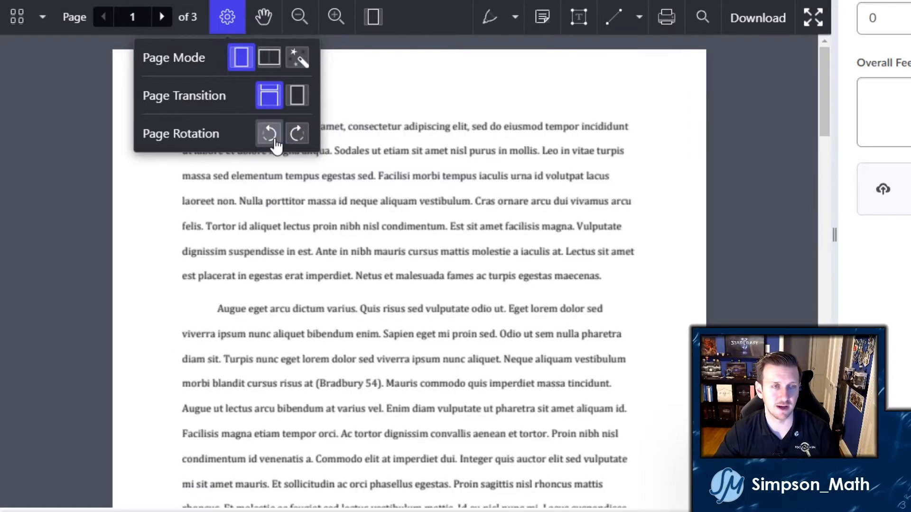
left_click(234, 20)
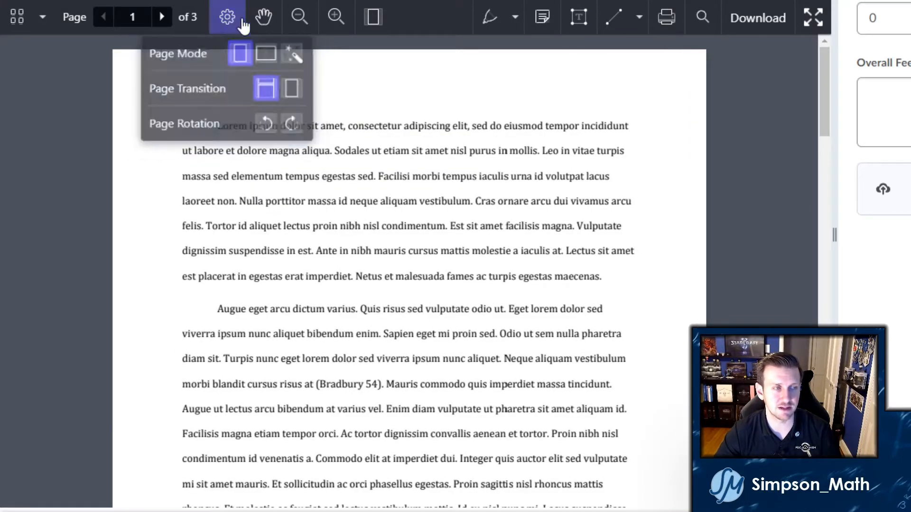
Zoom in three levels on page 1 and pan around the enlarged text with the Pan tool.
left_click(333, 21)
left_click(333, 21)
left_click(332, 22)
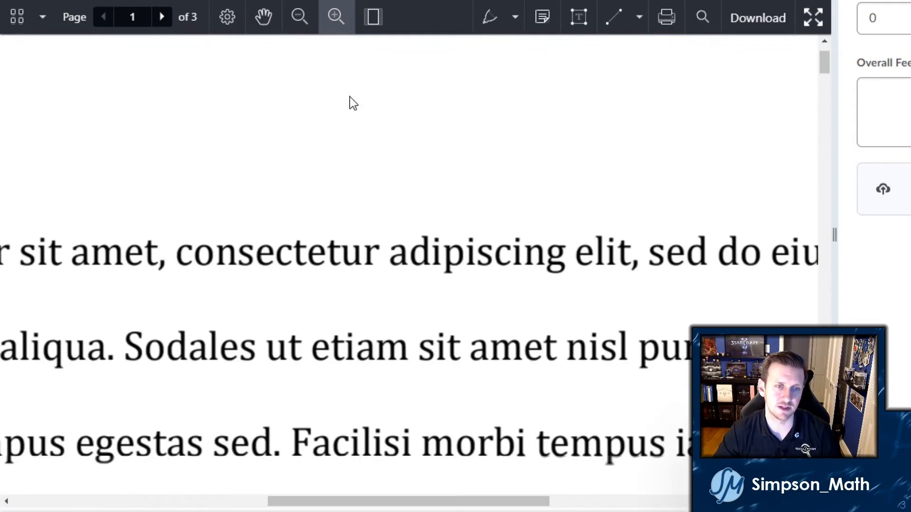
left_click(267, 23)
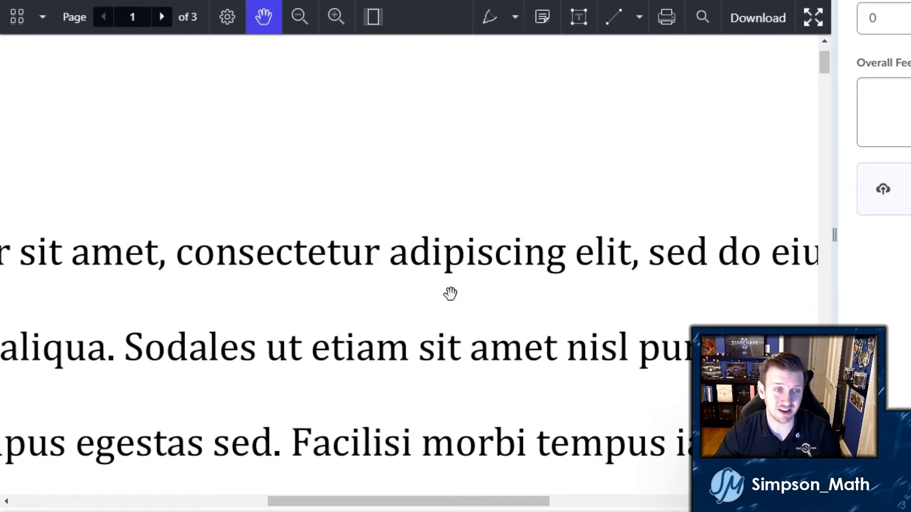
left_click_drag(443, 291, 335, 16)
left_click_drag(392, 131, 348, 95)
left_click_drag(485, 198, 307, 208)
left_click_drag(159, 165, 390, 168)
left_click_drag(180, 220, 480, 141)
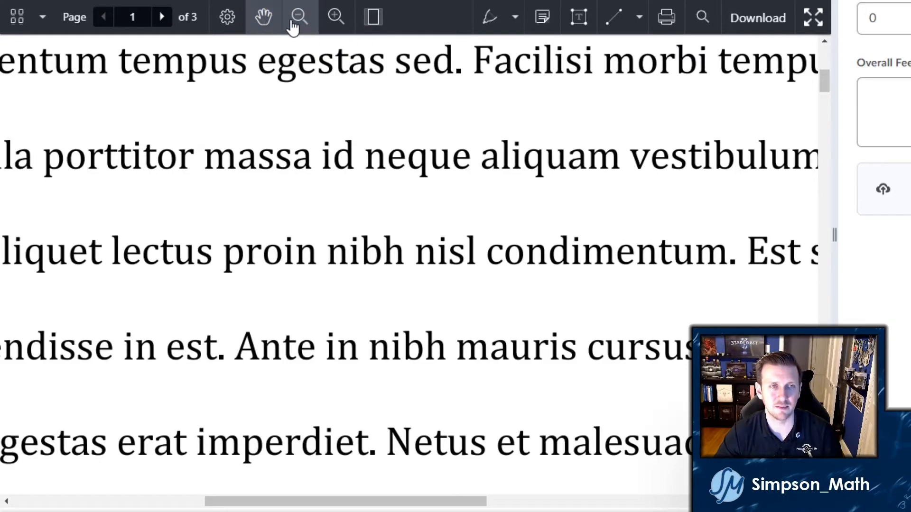
Zoom out two levels and pan the page to view the opening paragraphs.
left_click(293, 23)
left_click(292, 24)
left_click(269, 22)
left_click_drag(404, 82, 331, 138)
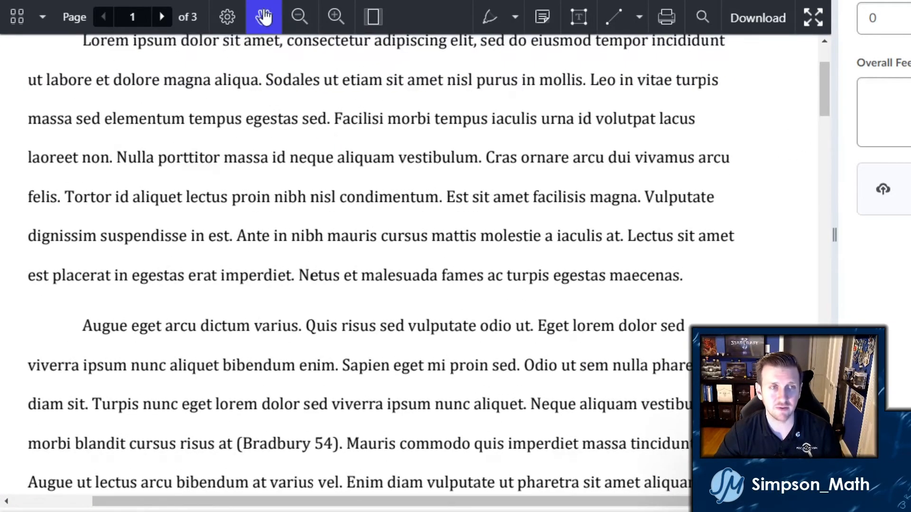
Alternate between fitting the whole page and fitting its width, finish on Fit Width and view the page's beginning.
left_click(372, 22)
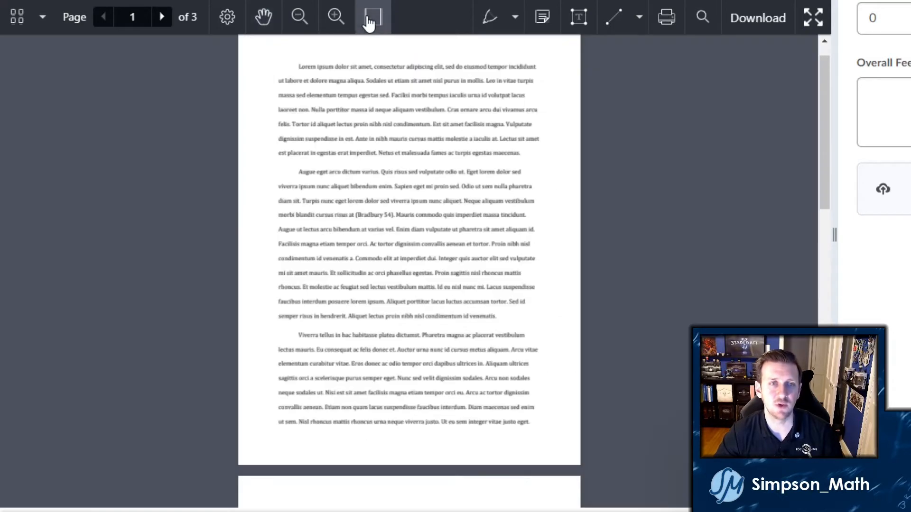
left_click(372, 23)
left_click(374, 25)
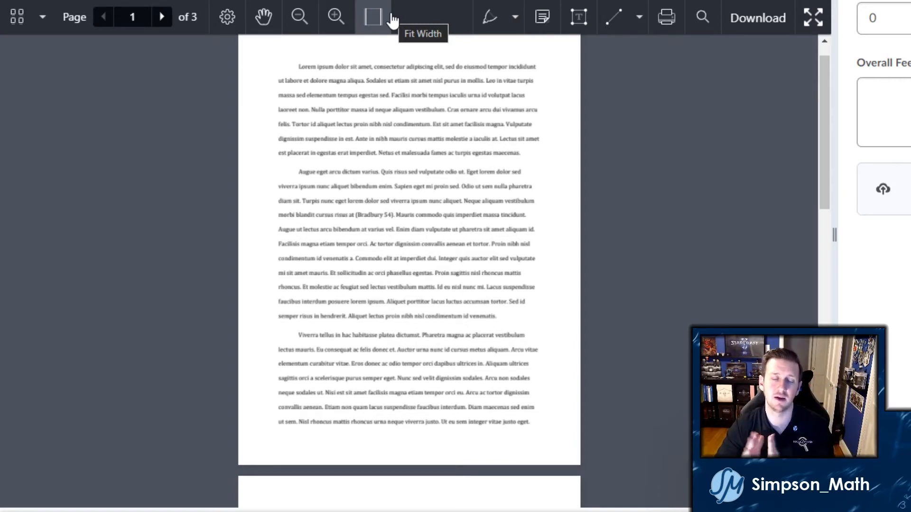
left_click(392, 19)
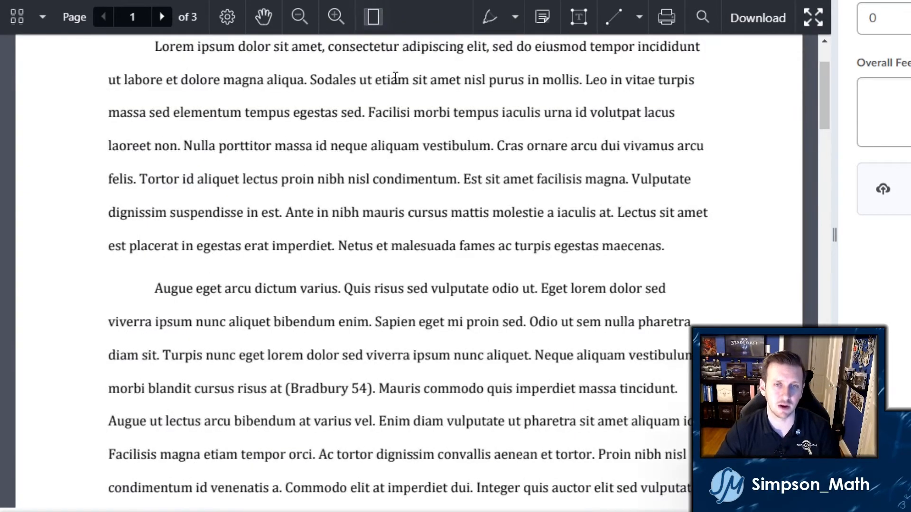
scroll(396, 90, "up", 2)
scroll(394, 108, "down", 2)
scroll(387, 107, "up", 2)
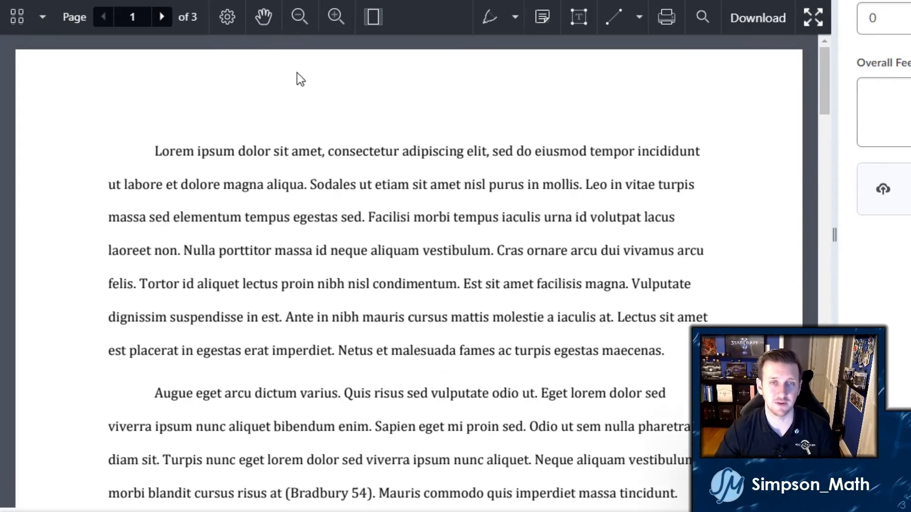
Try several zoom levels on the page and restore the fit-to-width view.
left_click(335, 21)
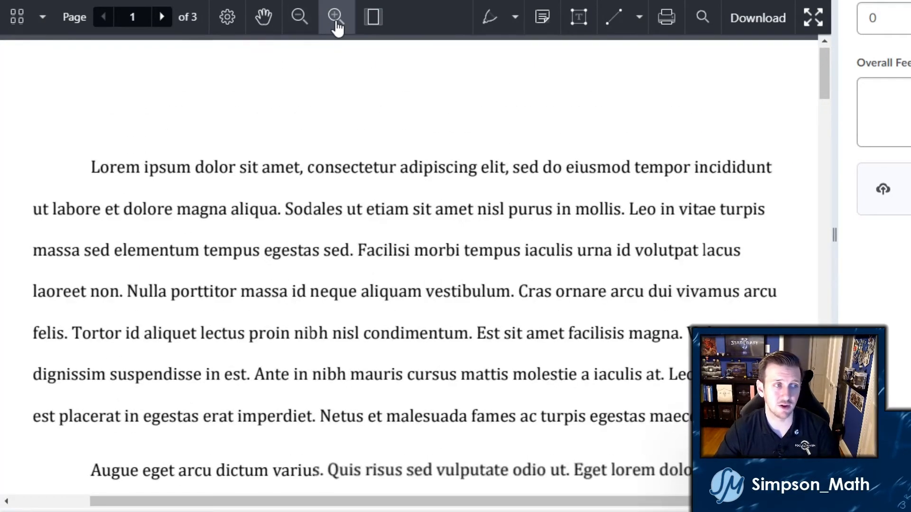
left_click(300, 27)
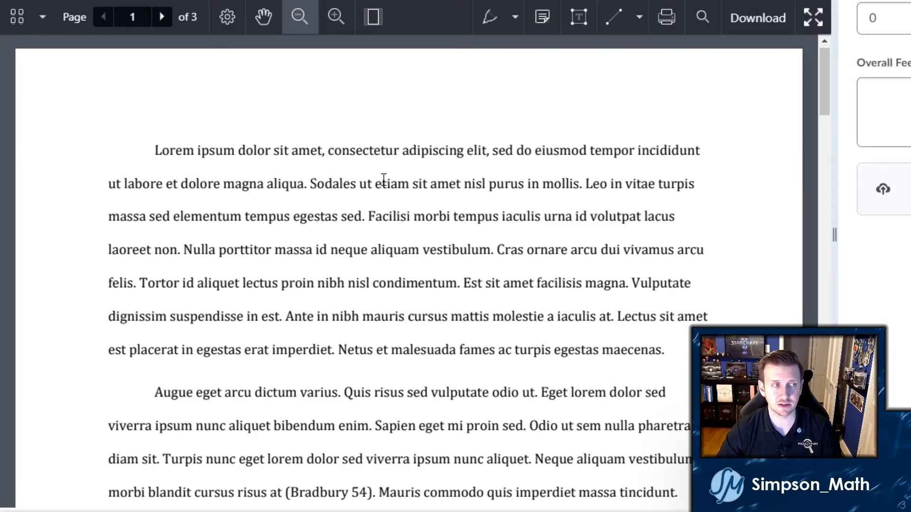
scroll(437, 258, "up", 5)
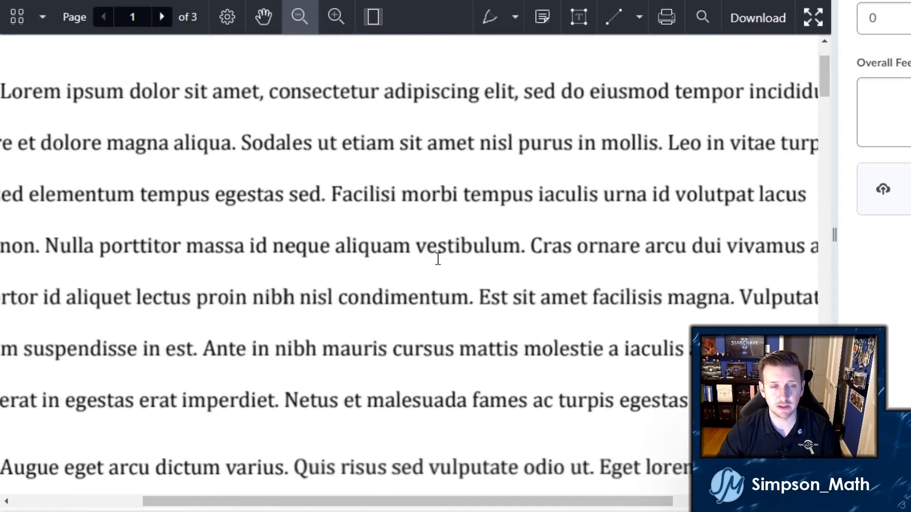
scroll(438, 259, "down", 5)
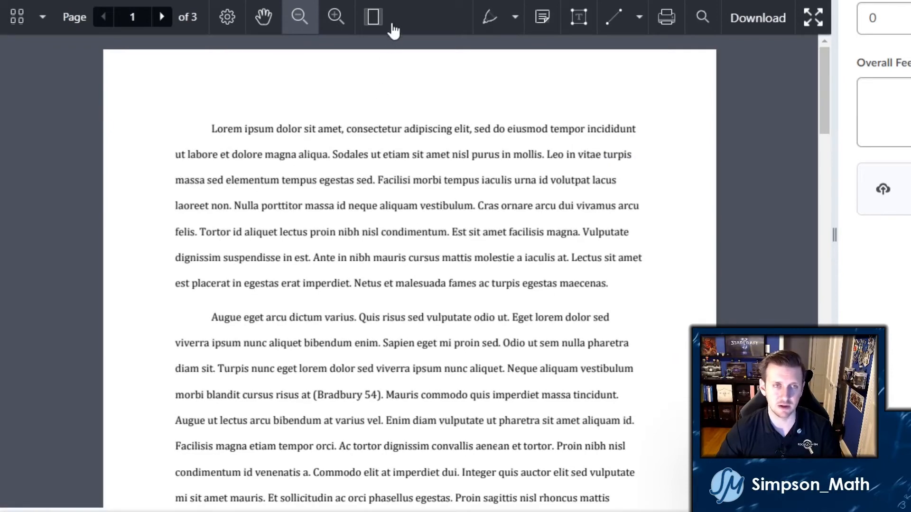
left_click(378, 26)
left_click(379, 27)
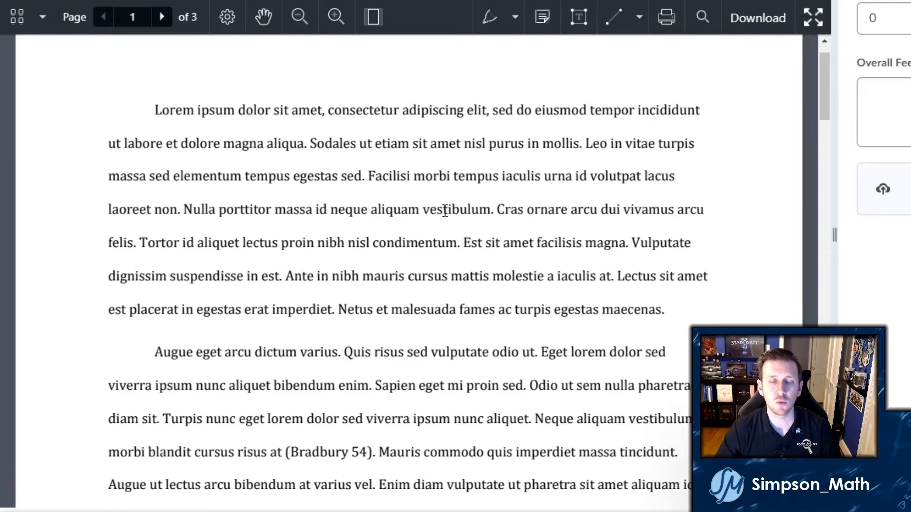
Locate the Bradbury entry in the Works Cited on page 3 and search the document for "Bradbury".
left_click(704, 24)
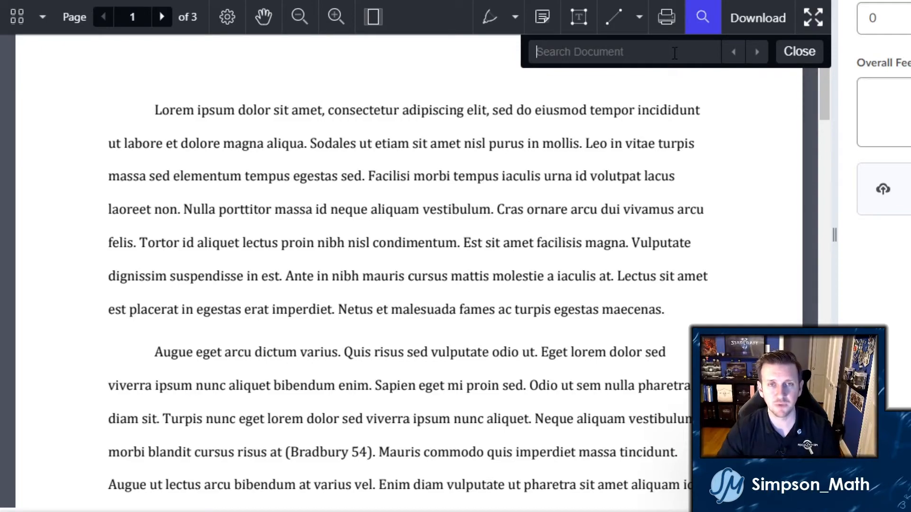
left_click(702, 18)
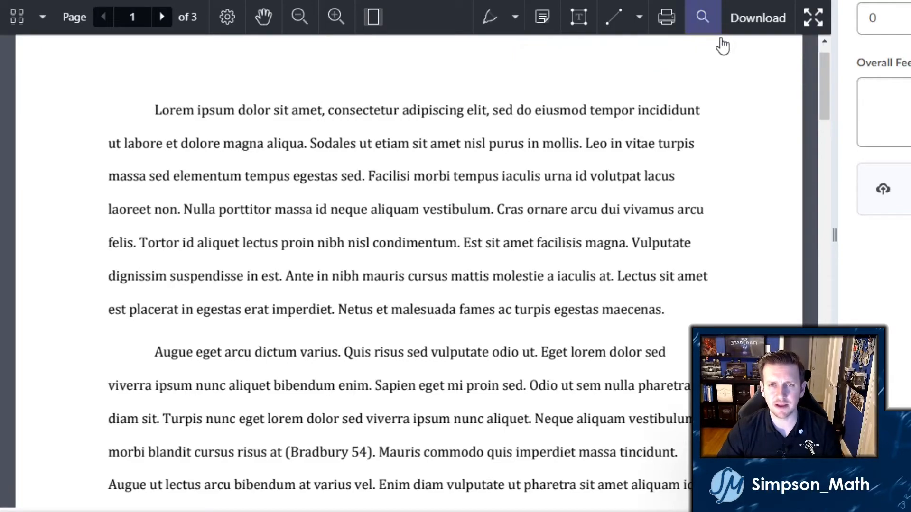
left_click_drag(821, 70, 835, 474)
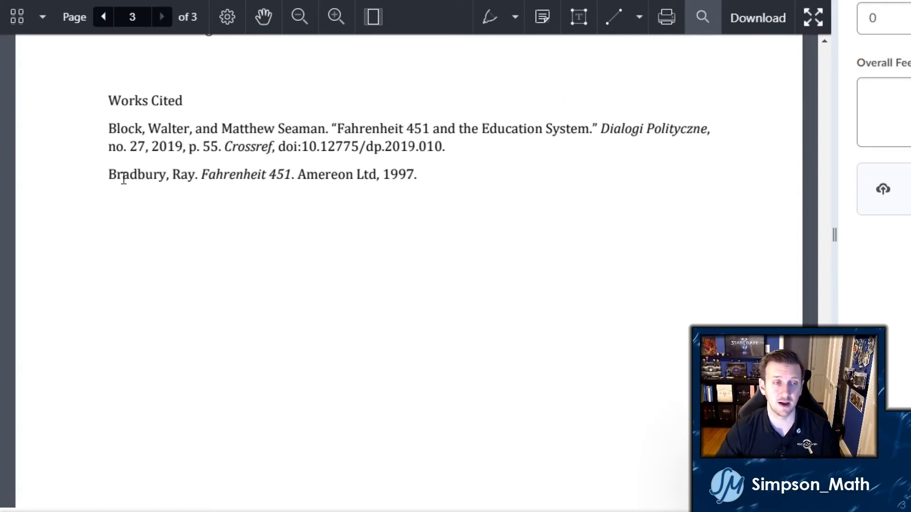
left_click_drag(110, 176, 149, 178)
left_click(159, 177)
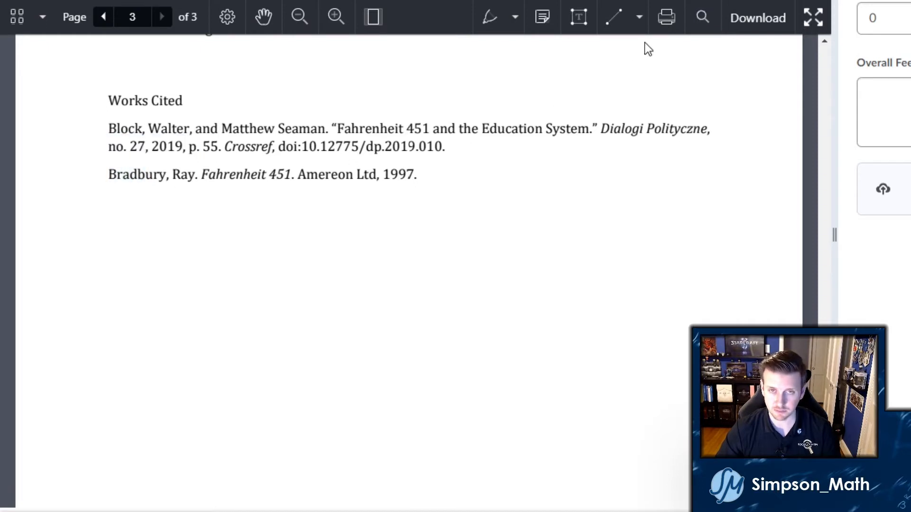
left_click(702, 19)
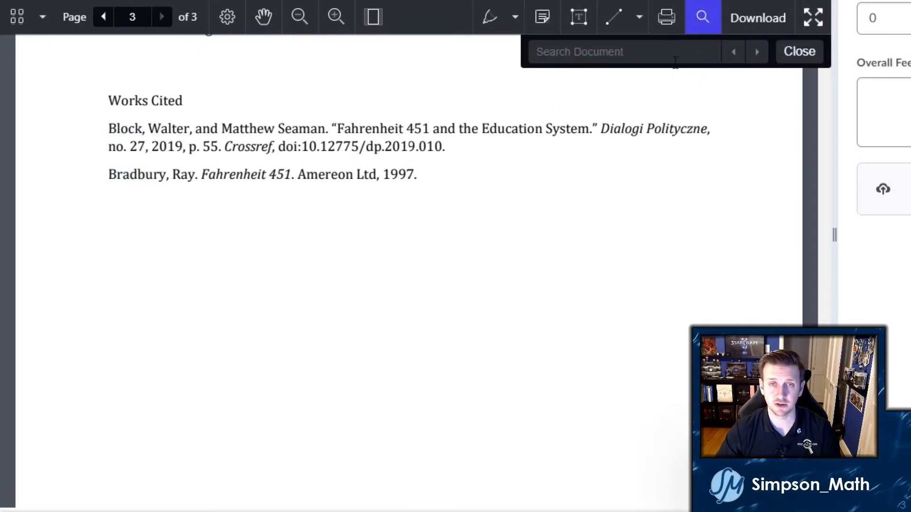
type("B")
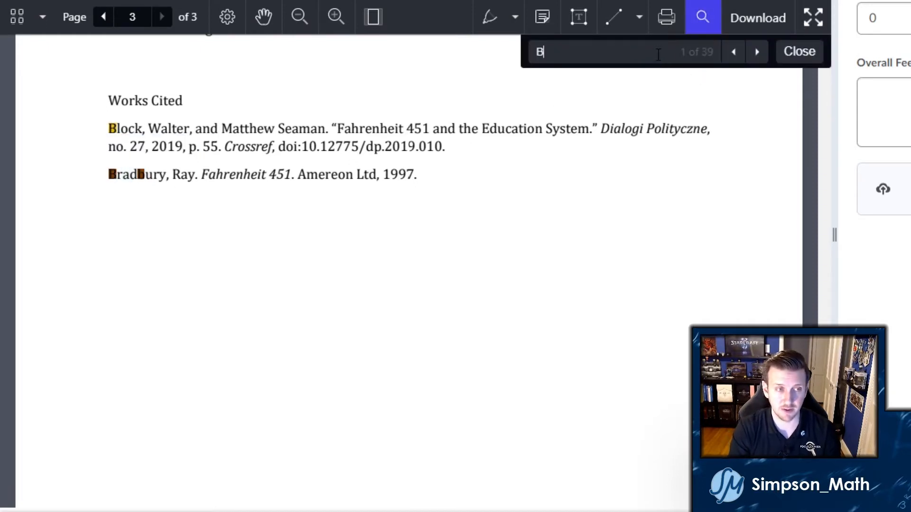
type("radbury")
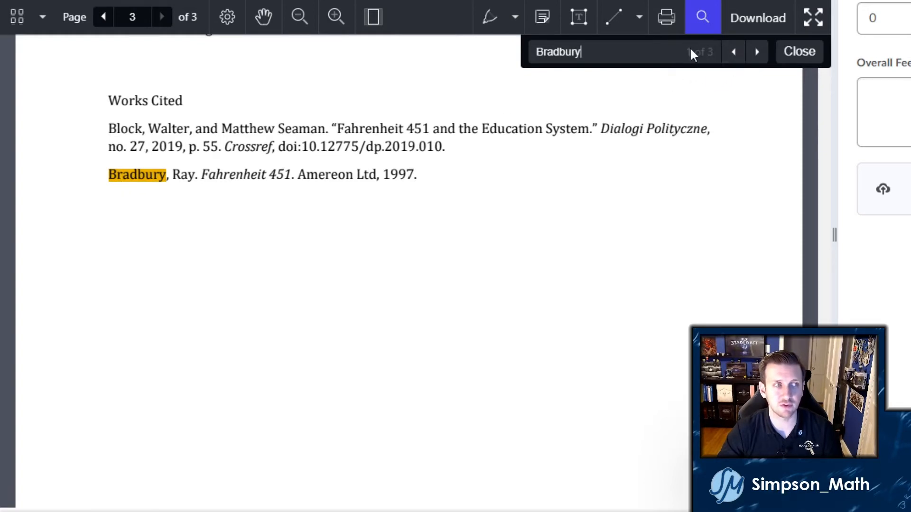
Step through the "Bradbury" matches to check the in-text citations on pages 1 and 2, ending at the Works Cited entry.
left_click(758, 53)
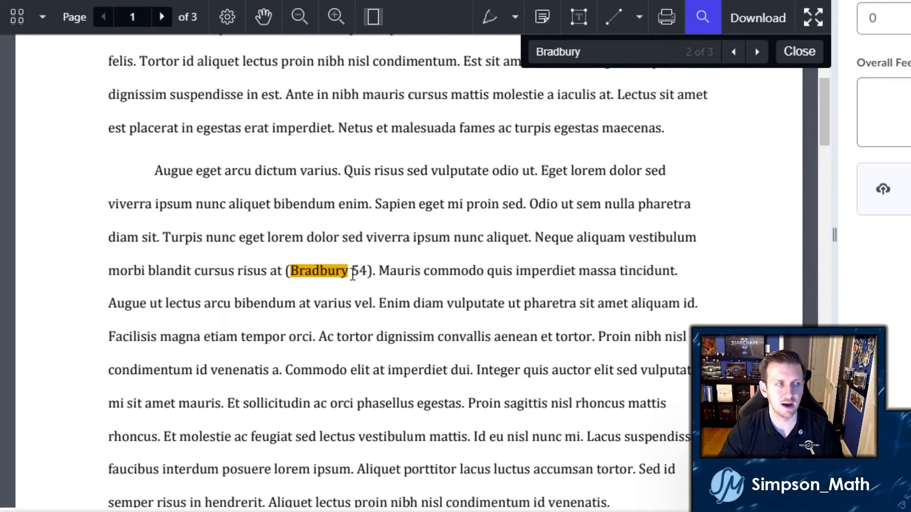
left_click(757, 54)
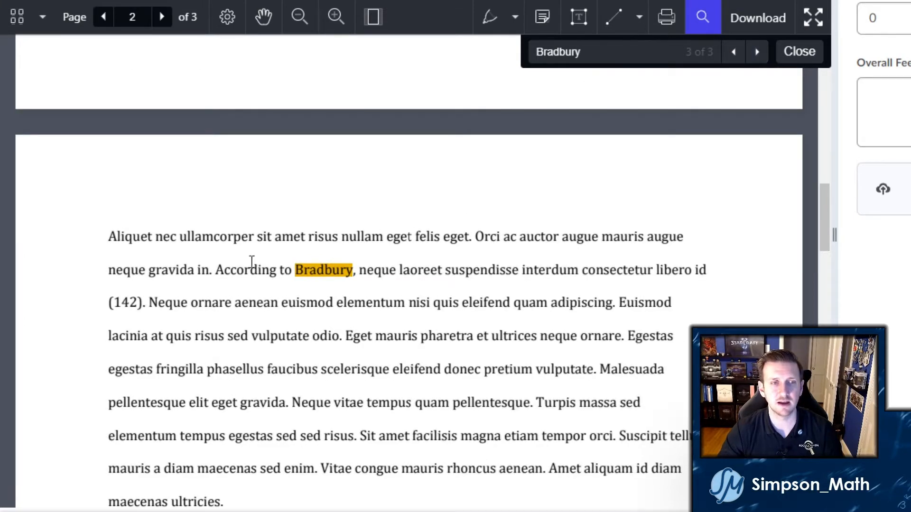
scroll(229, 223, "down", 2)
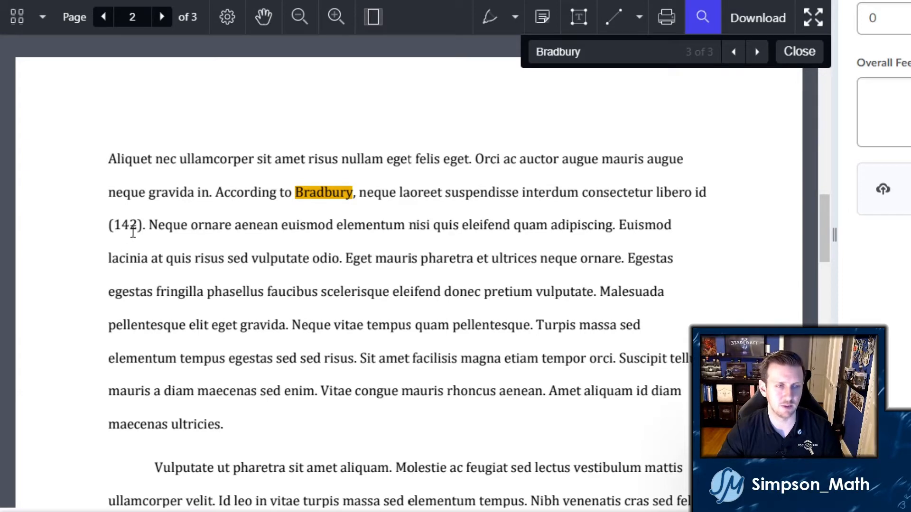
left_click(757, 54)
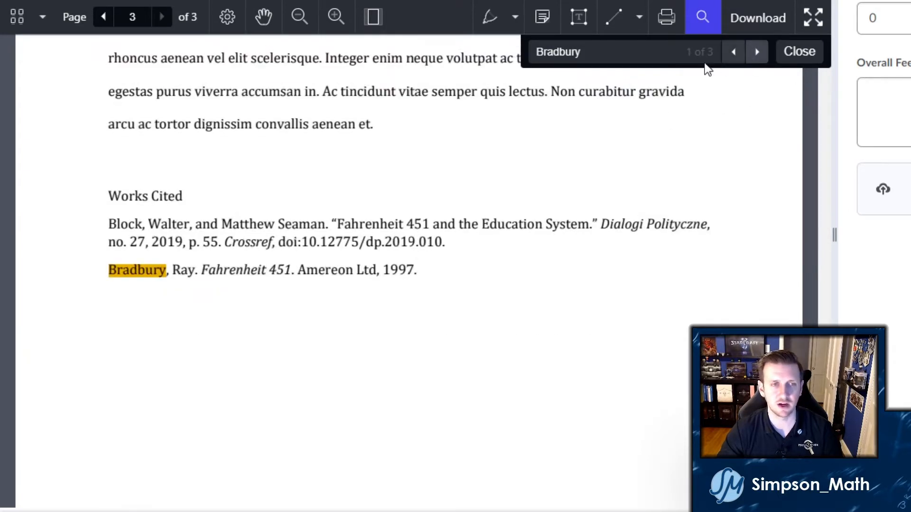
Search the document for "Block", view its in-text citation on page 2, and close the search.
double_click(629, 58)
type("Block")
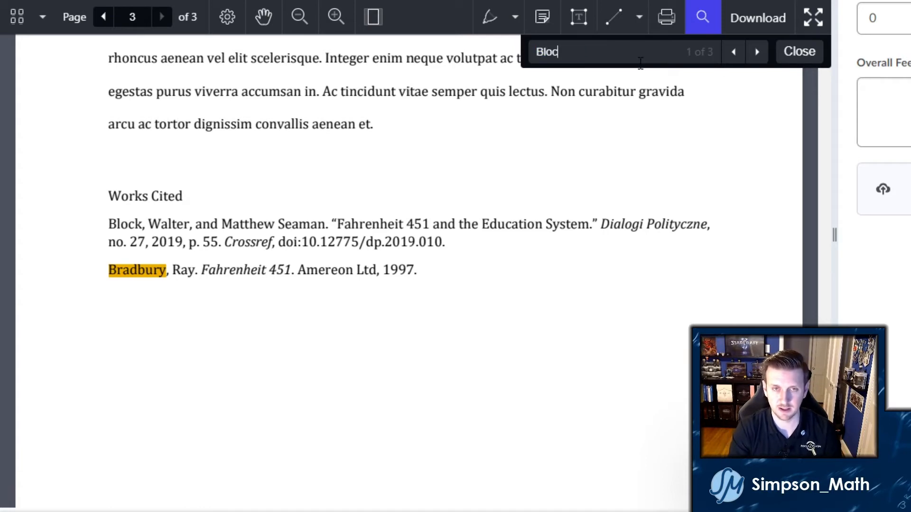
left_click(757, 52)
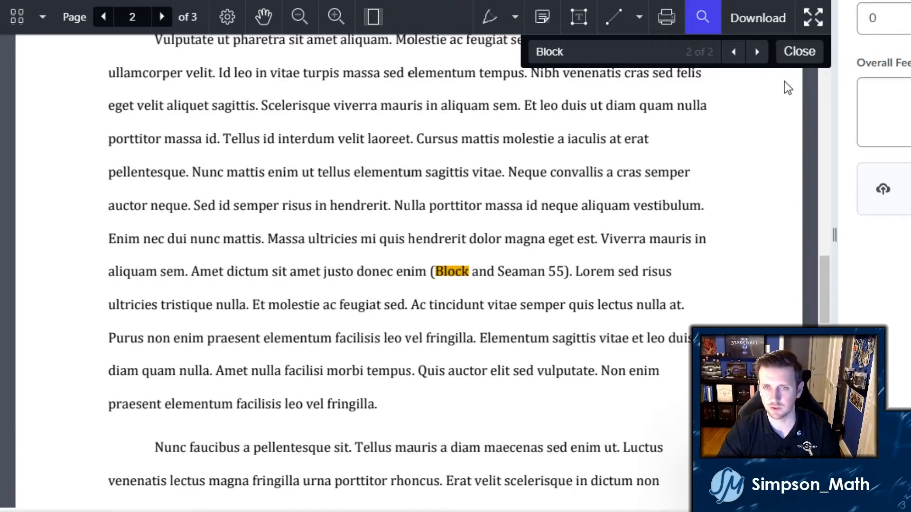
left_click(798, 53)
With the freehand pen, underline "Lorem ipsum dolor sit amet" on page 1, add a check mark beside "turpis" and scribble strokes after "maecenas".
scroll(624, 200, "up", 15)
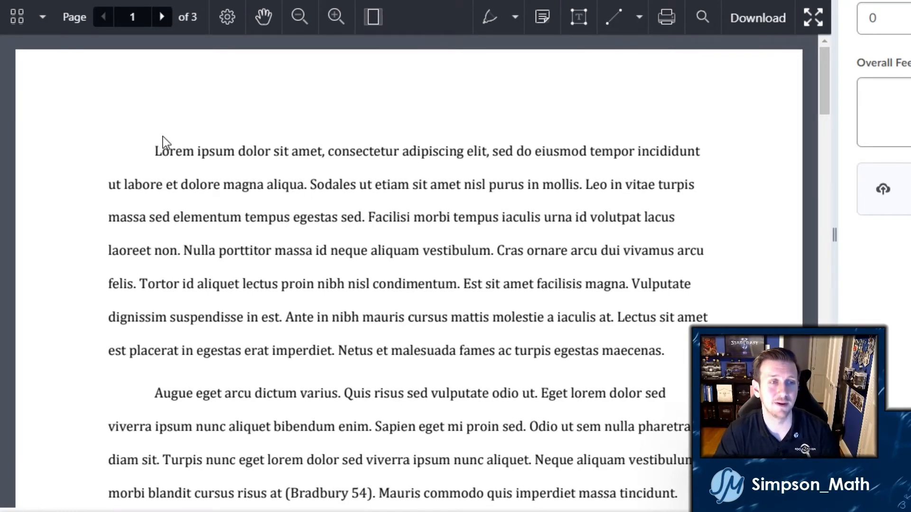
left_click_drag(154, 148, 405, 214)
left_click(429, 243)
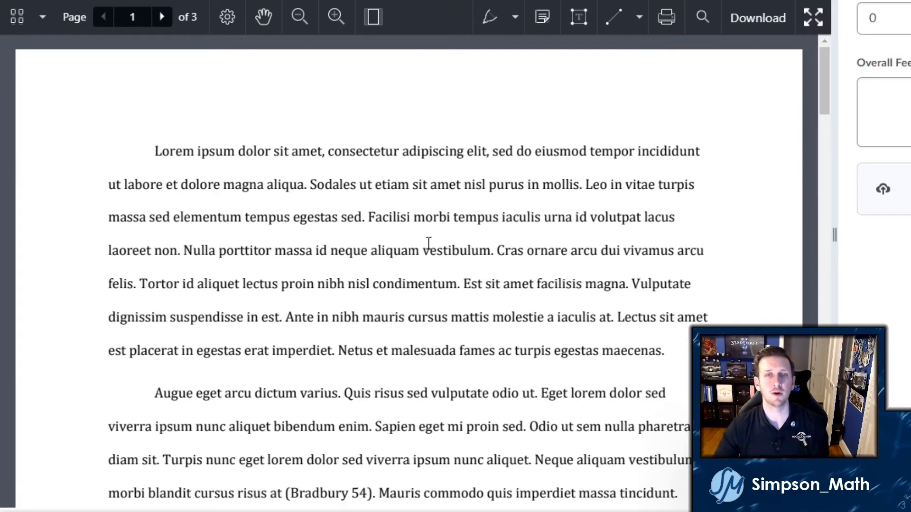
left_click(492, 22)
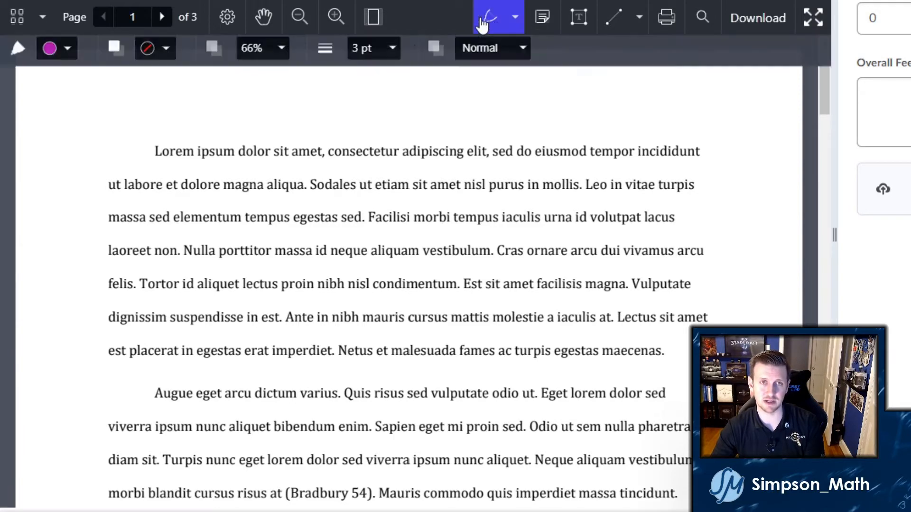
left_click_drag(158, 163, 312, 162)
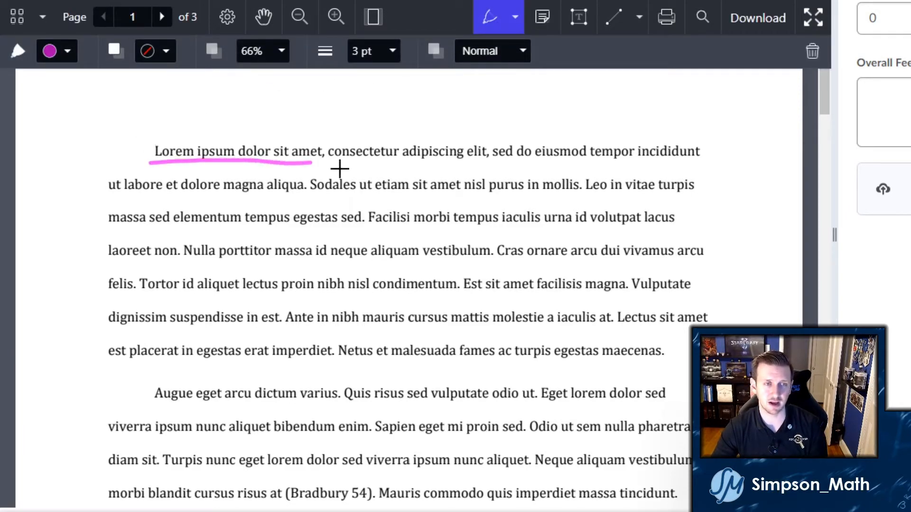
mouse_move(682, 206)
left_mouse_down()
mouse_move(685, 223)
mouse_move(731, 175)
left_mouse_up()
left_click_drag(647, 352, 690, 346)
left_click_drag(745, 304, 754, 317)
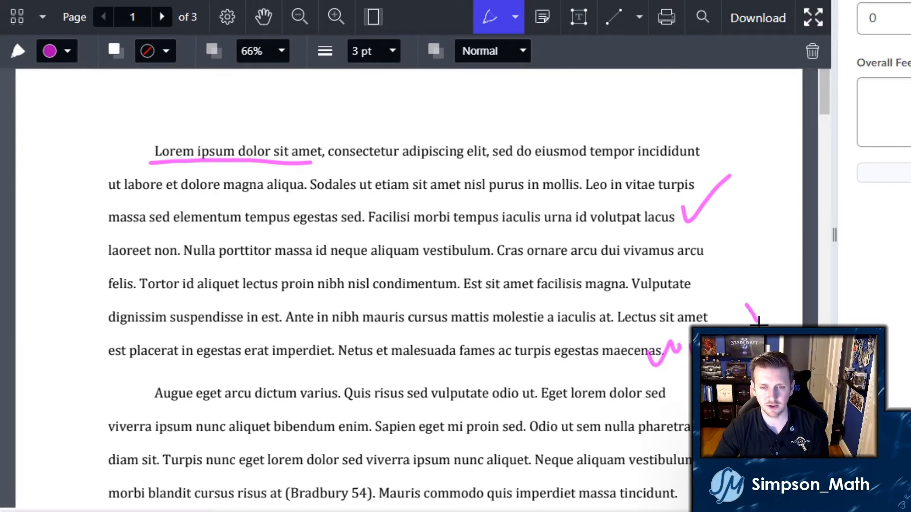
left_click_drag(664, 369, 690, 365)
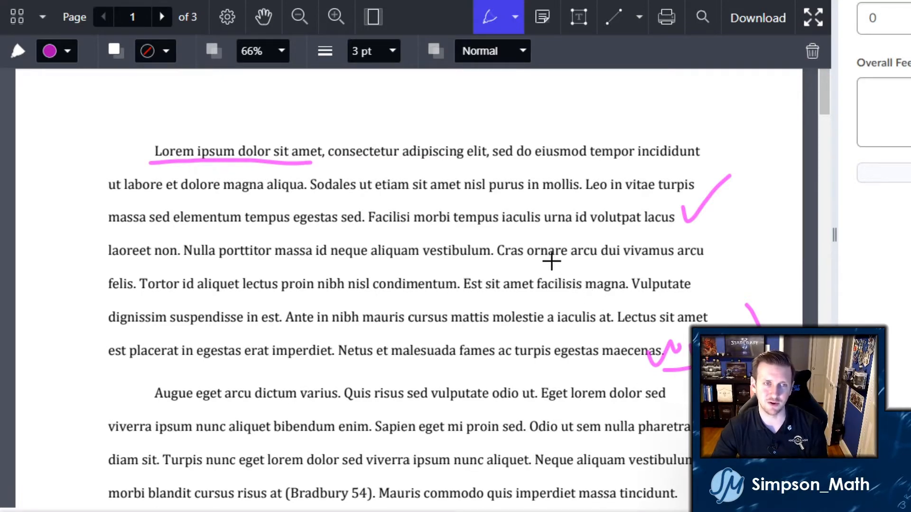
left_click(496, 24)
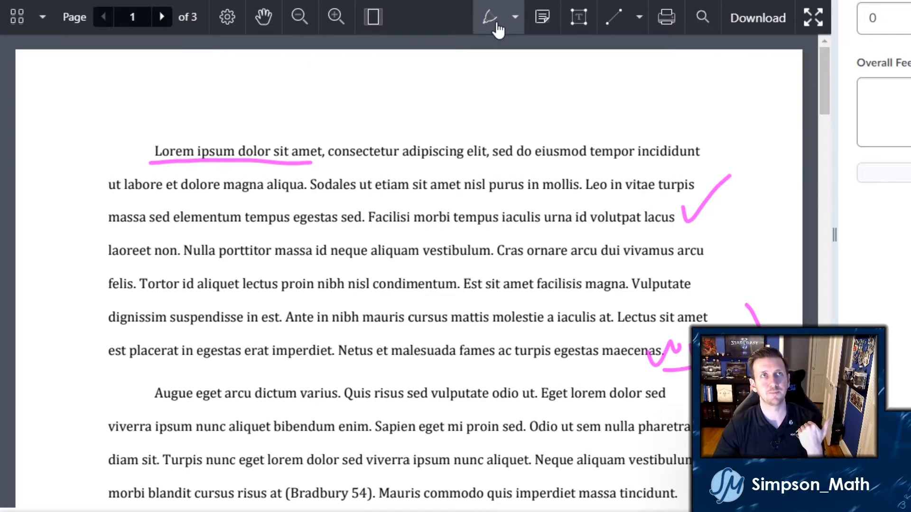
Draw a large looping freehand squiggle over the first paragraph and four short horizontal strokes around "Tortor id aliquet" and "suspendisse".
left_click(496, 25)
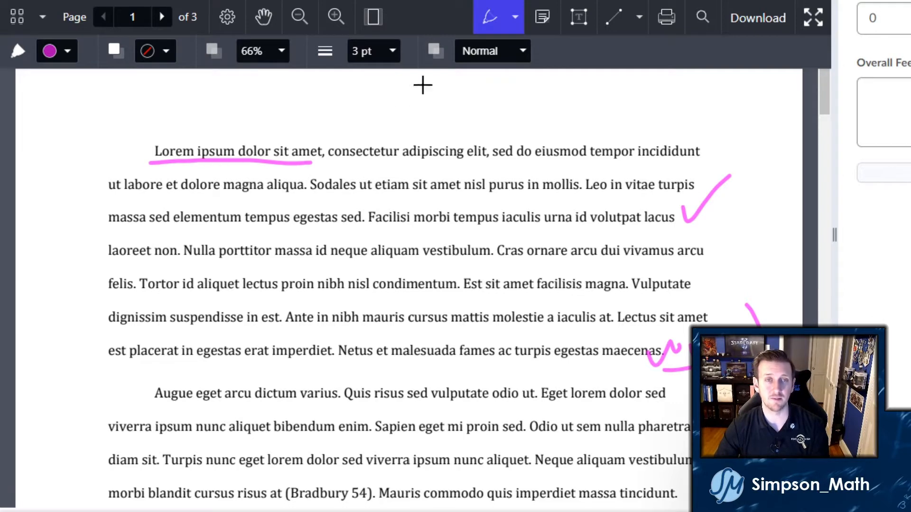
mouse_move(330, 122)
left_mouse_down()
mouse_move(472, 143)
mouse_move(472, 275)
mouse_move(525, 357)
mouse_move(479, 336)
mouse_move(366, 318)
left_mouse_up()
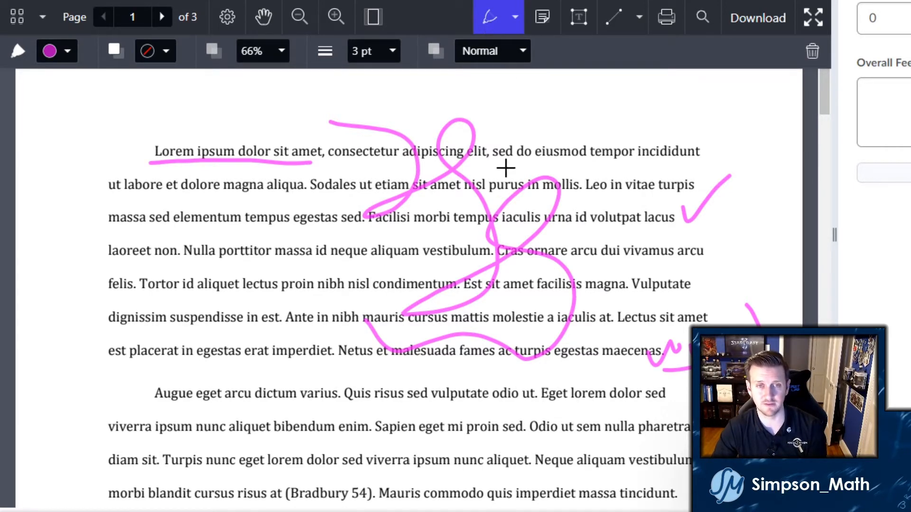
left_click_drag(145, 281, 258, 283)
left_click_drag(164, 294, 262, 292)
left_click_drag(165, 318, 247, 315)
left_click_drag(158, 334, 253, 327)
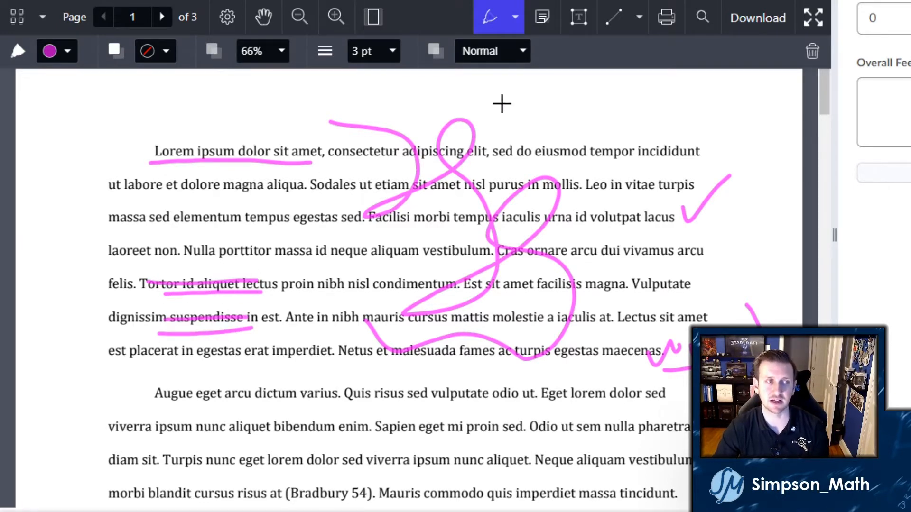
left_click(489, 26)
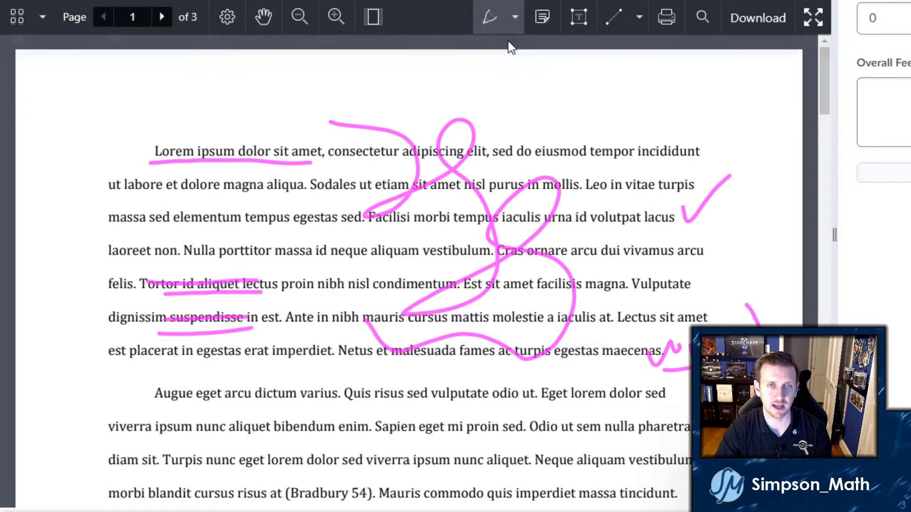
left_click_drag(531, 152, 421, 278)
left_click(400, 343)
scroll(558, 285, "down", 4)
scroll(550, 266, "up", 4)
left_click(489, 19)
scroll(538, 230, "down", 5)
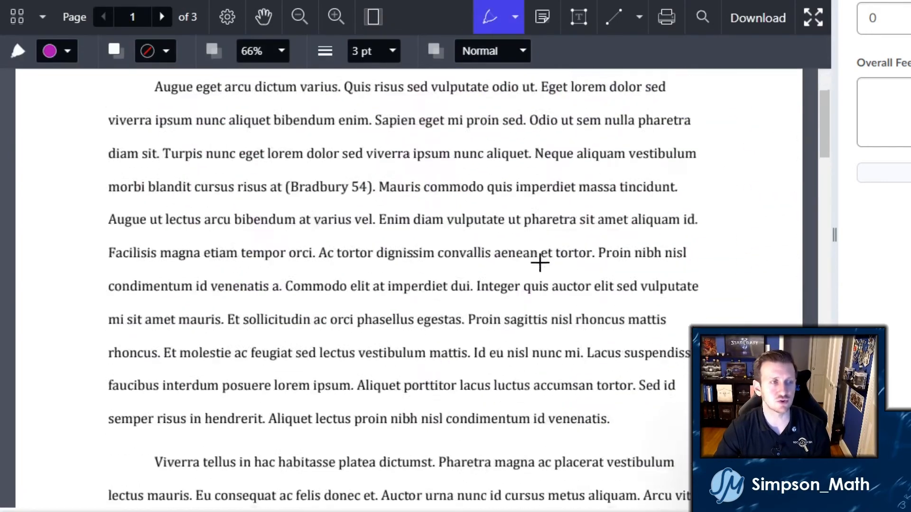
scroll(539, 266, "up", 5)
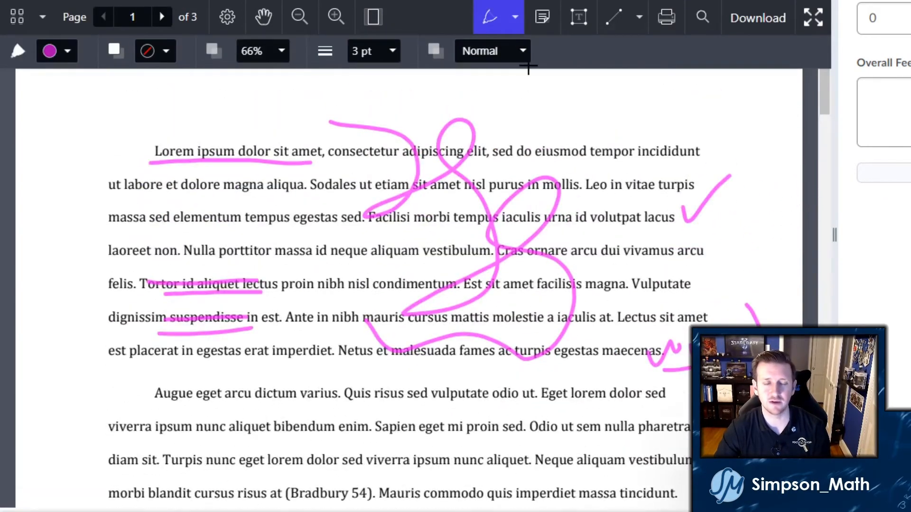
left_click(489, 20)
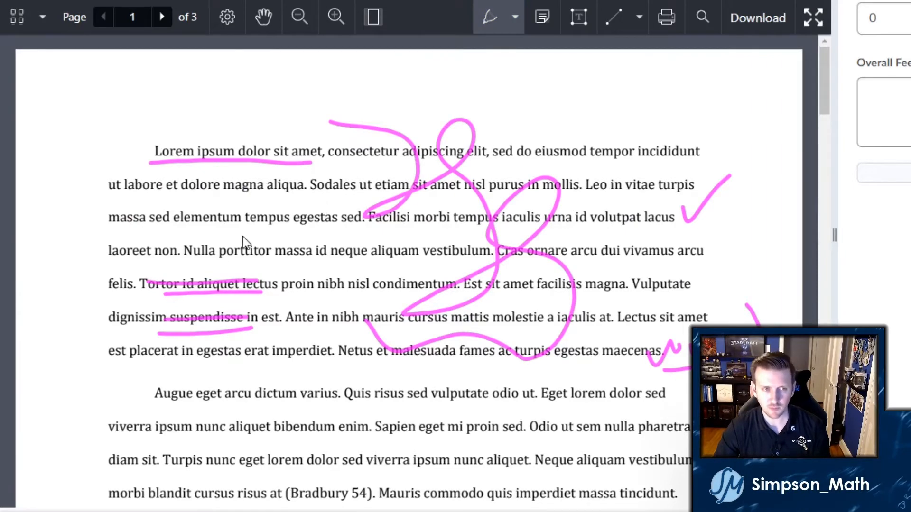
Move the group of four horizontal pen strokes up one text line, over "Nulla porttitor" and "Tortor id aliquet", and deselect it.
left_click(215, 298)
mouse_move(230, 296)
left_mouse_down()
mouse_move(230, 228)
mouse_move(228, 265)
mouse_move(270, 216)
mouse_move(259, 259)
mouse_move(239, 254)
mouse_move(246, 280)
left_mouse_up()
mouse_move(290, 255)
left_mouse_down()
mouse_move(402, 194)
mouse_move(309, 260)
left_mouse_up()
left_click(264, 284)
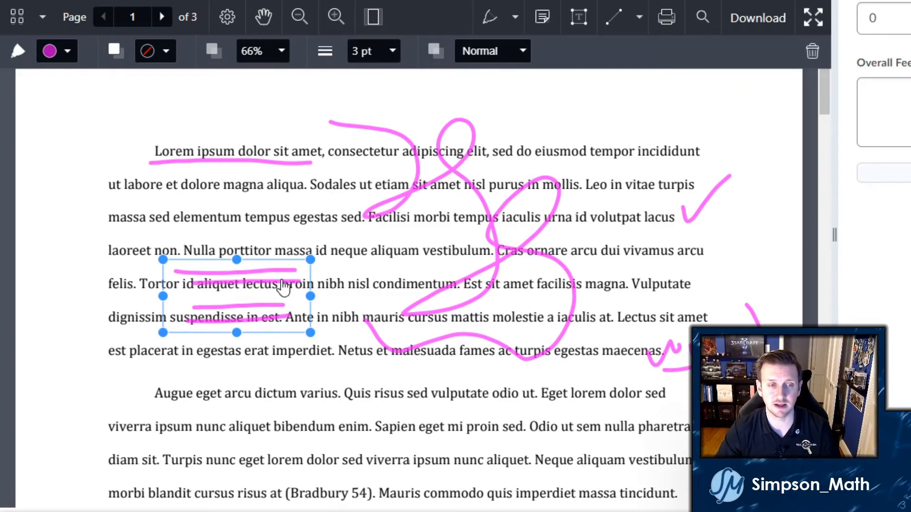
left_click_drag(295, 280, 266, 258)
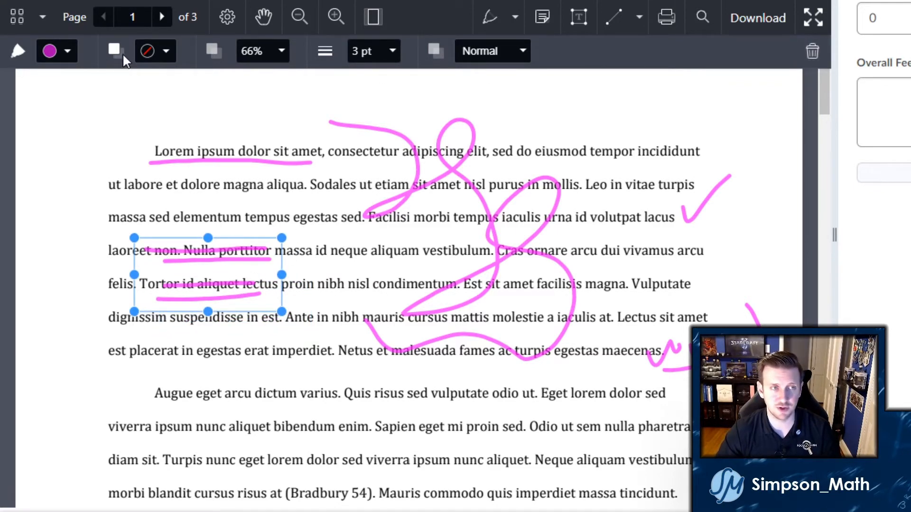
left_click(651, 98)
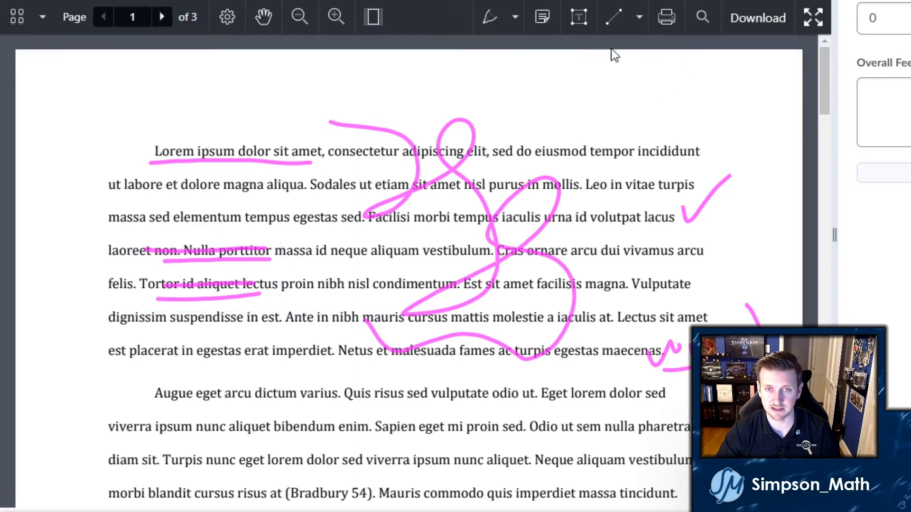
Delete the annotation made of the four horizontal pen strokes in the first paragraph.
left_click(224, 263)
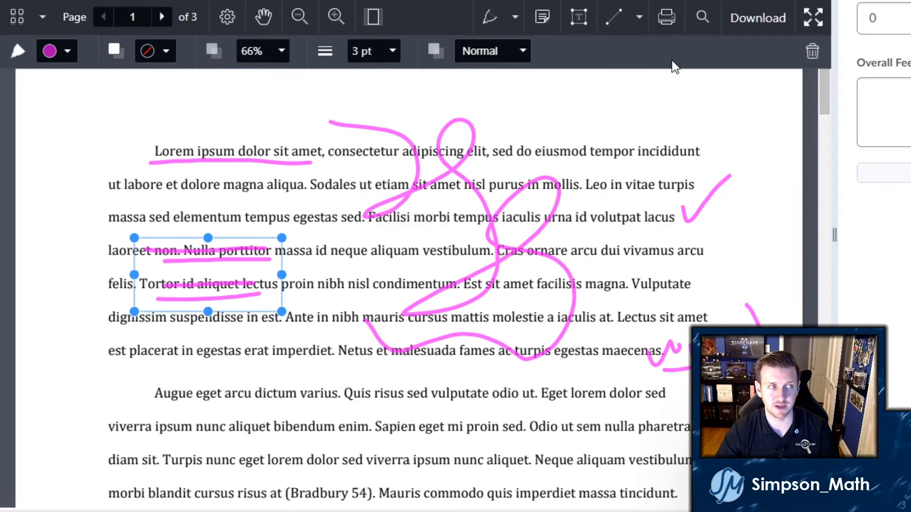
left_click(816, 60)
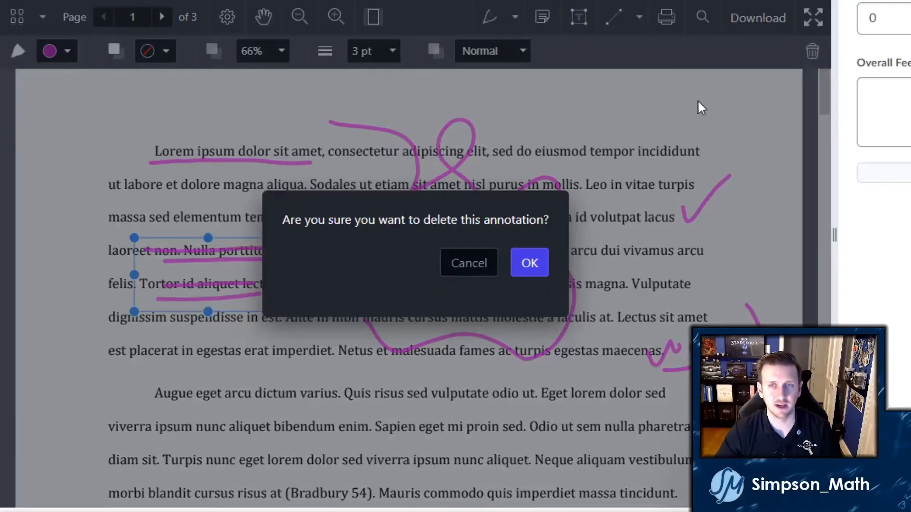
left_click(529, 263)
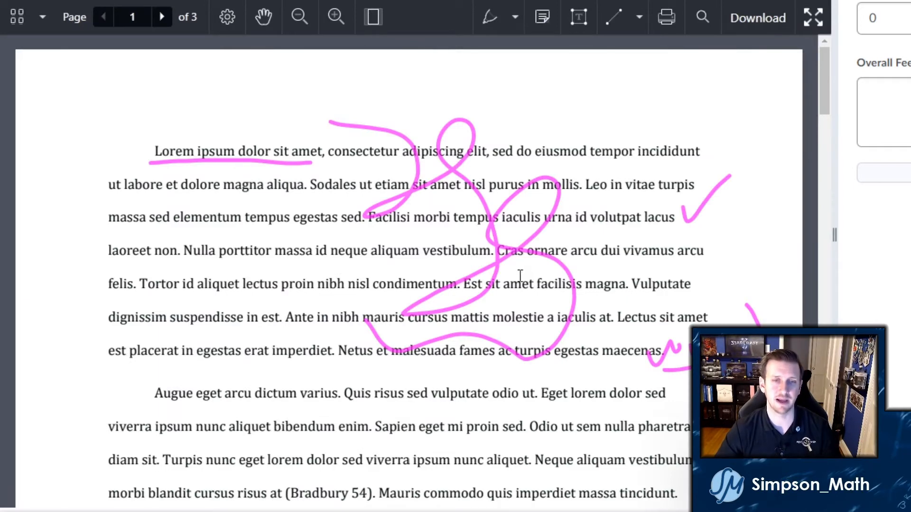
Delete the large looping freehand squiggle covering the first paragraph.
left_click(529, 258)
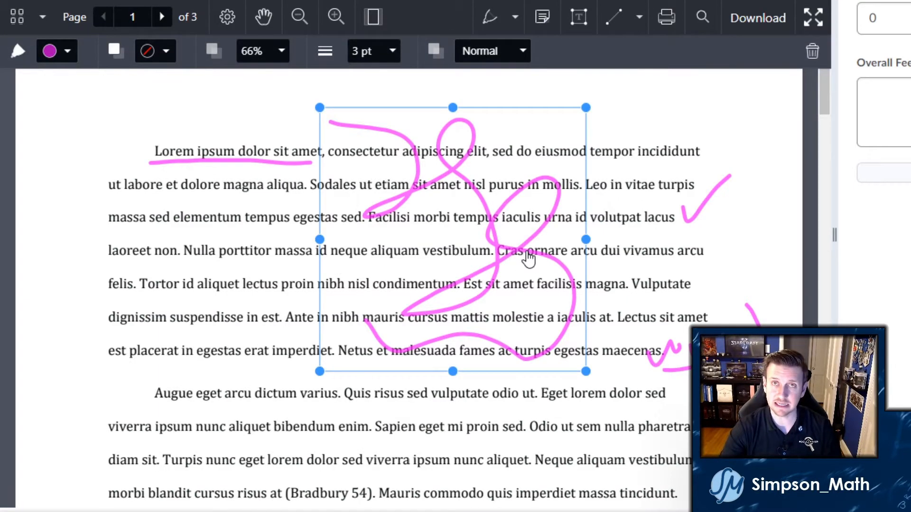
key("Delete")
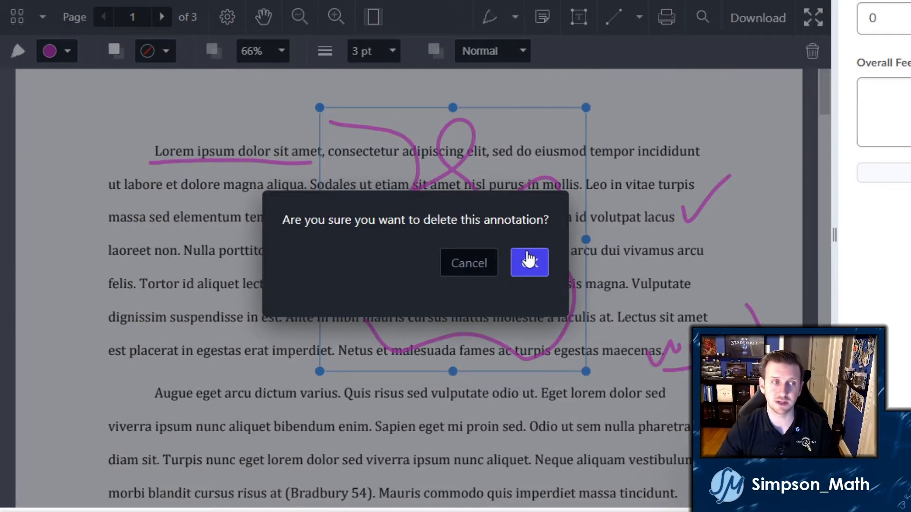
left_click(537, 264)
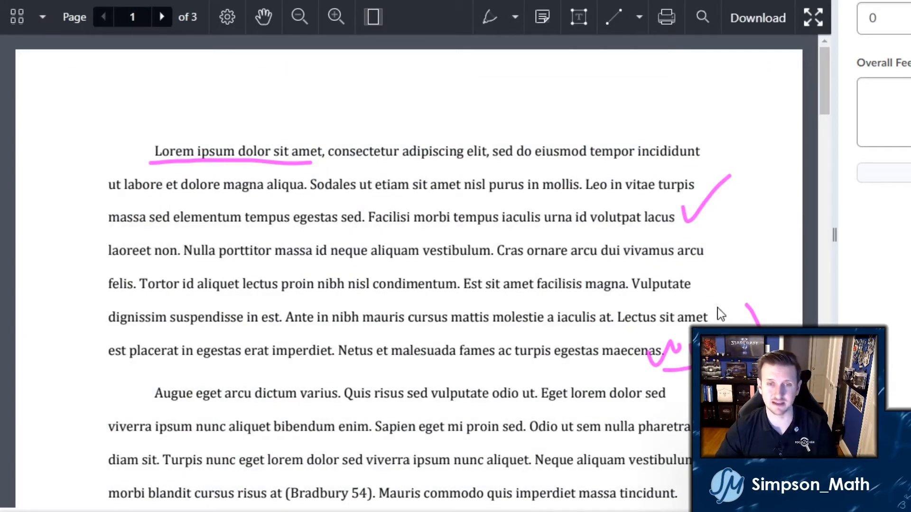
Shift the annotation holding the check mark and scribbles slightly left, and erase its check mark beside "turpis" with the Eraser.
mouse_move(709, 341)
left_mouse_down()
mouse_move(672, 330)
mouse_move(599, 330)
mouse_move(586, 304)
mouse_move(709, 327)
left_mouse_up()
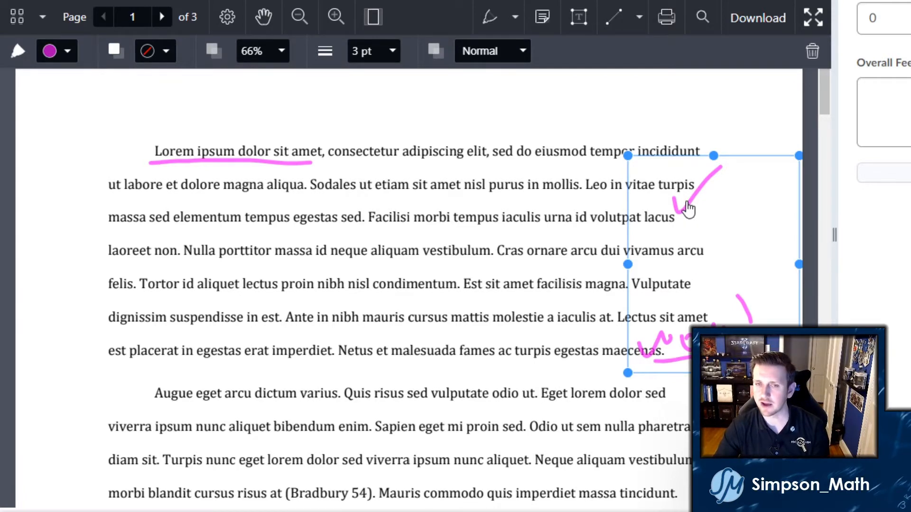
mouse_move(691, 208)
left_mouse_down()
mouse_move(667, 208)
mouse_move(691, 217)
left_mouse_up()
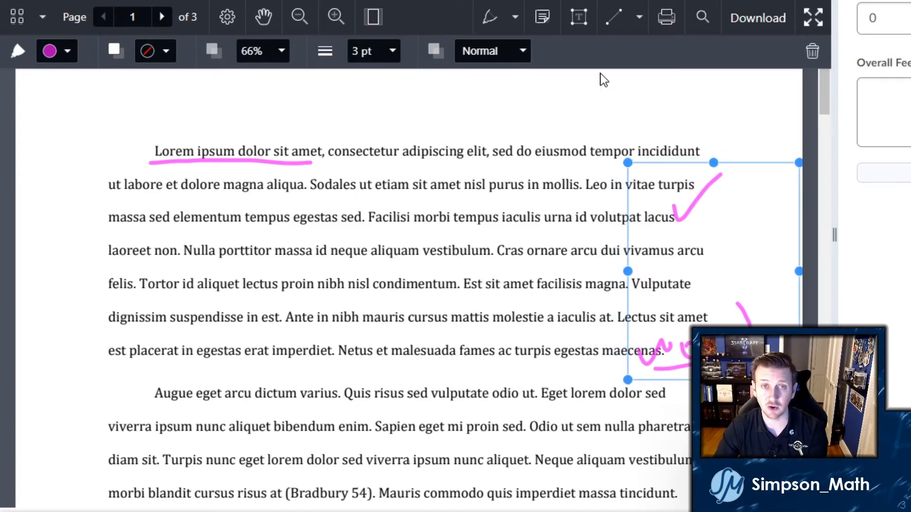
left_click(515, 17)
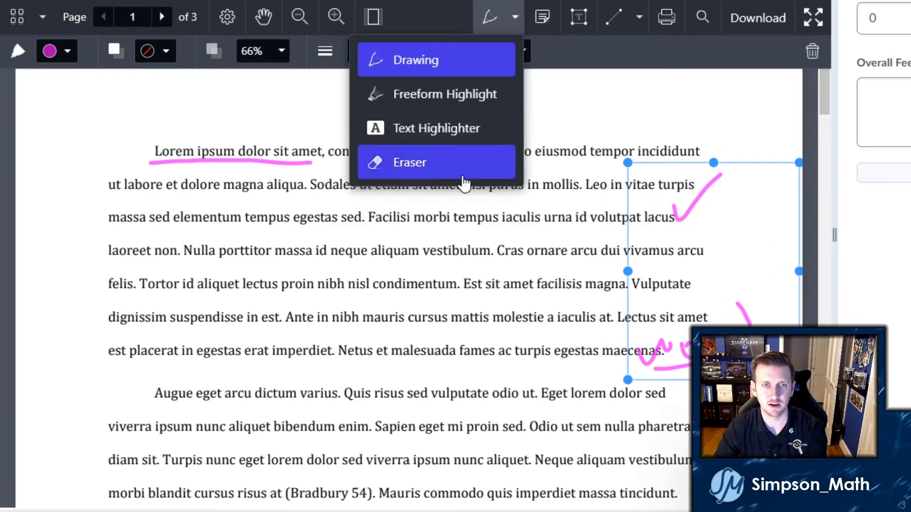
left_click(465, 166)
mouse_move(609, 191)
left_mouse_down()
mouse_move(667, 215)
mouse_move(721, 175)
left_mouse_up()
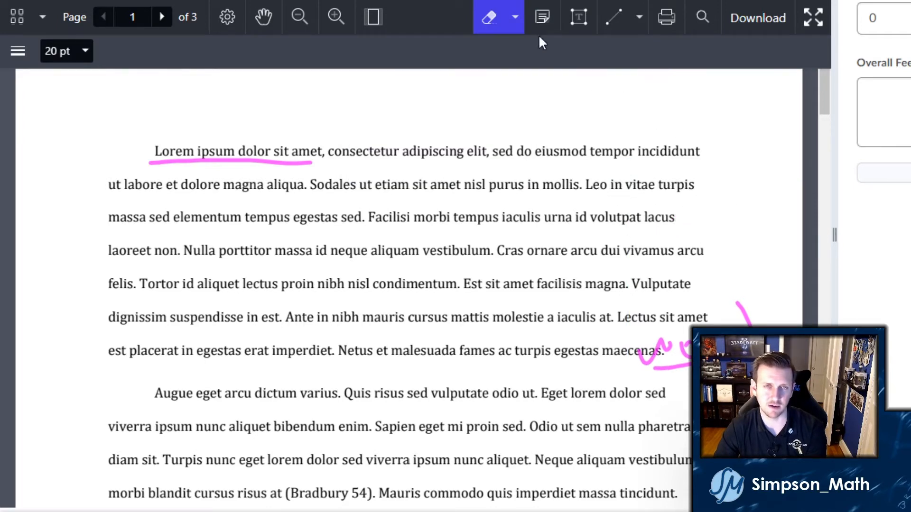
Switch back to the Drawing tool and delete the remaining scribble strokes after "maecenas".
left_click(513, 17)
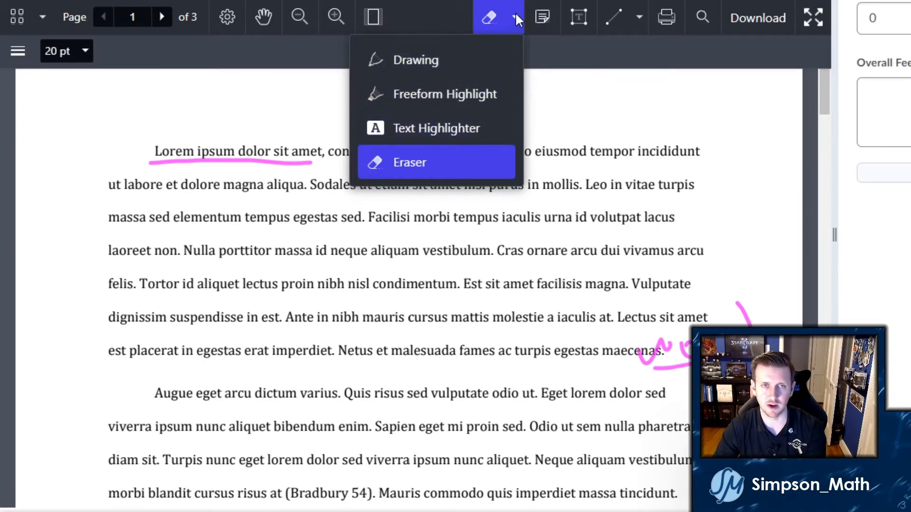
left_click(476, 62)
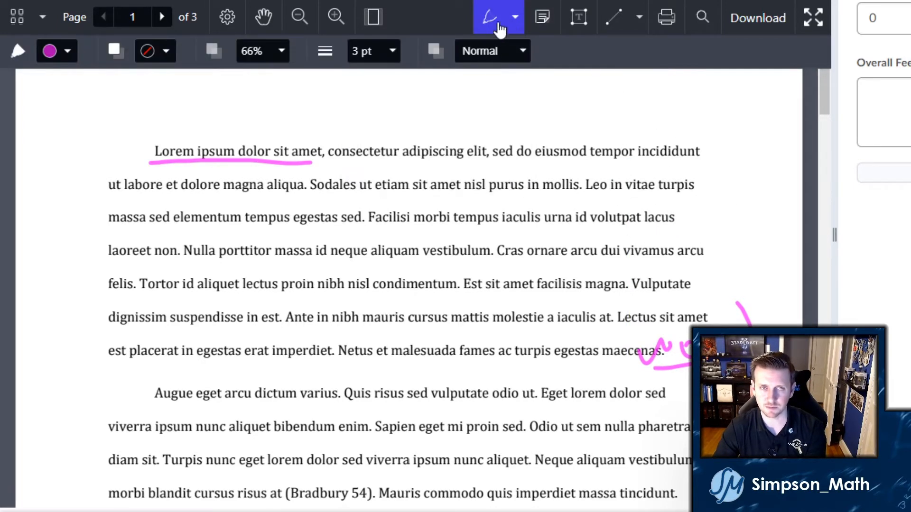
left_click(688, 351)
key("Delete")
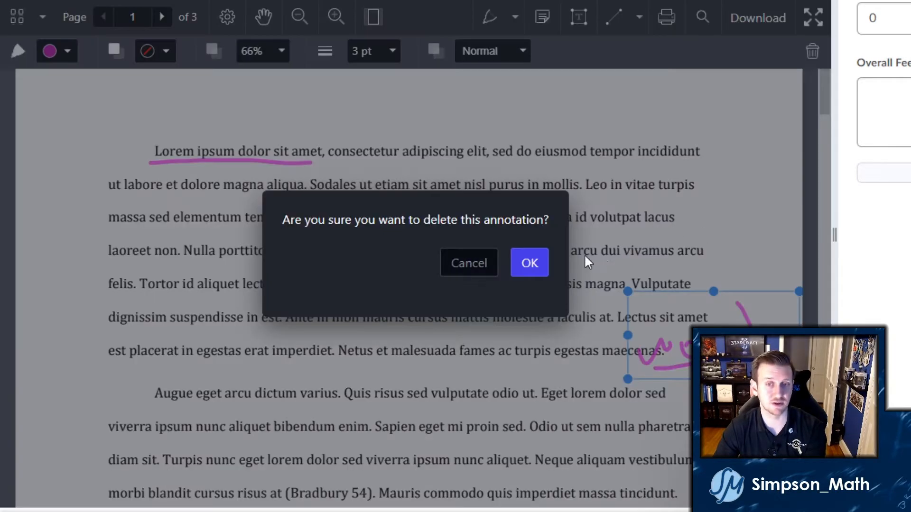
left_click(540, 263)
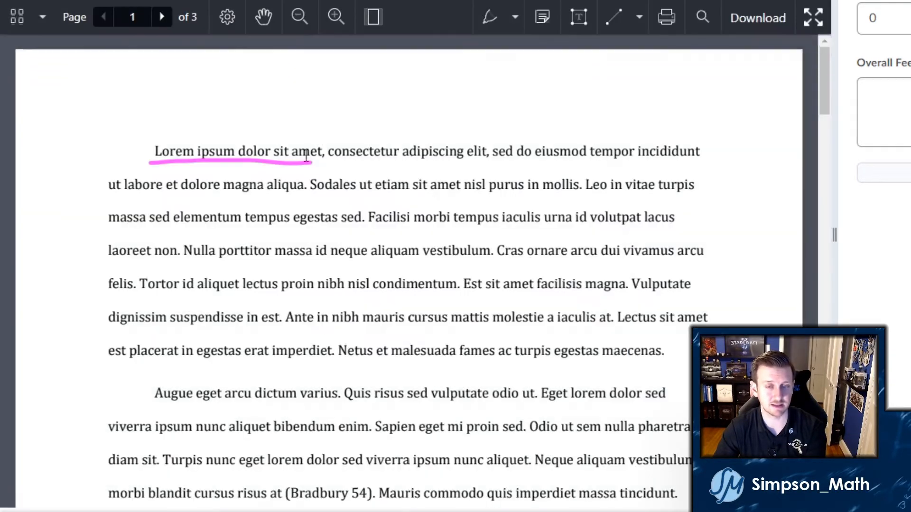
Delete the freehand underline below "Lorem ipsum dolor sit amet".
left_click(269, 163)
left_click(812, 53)
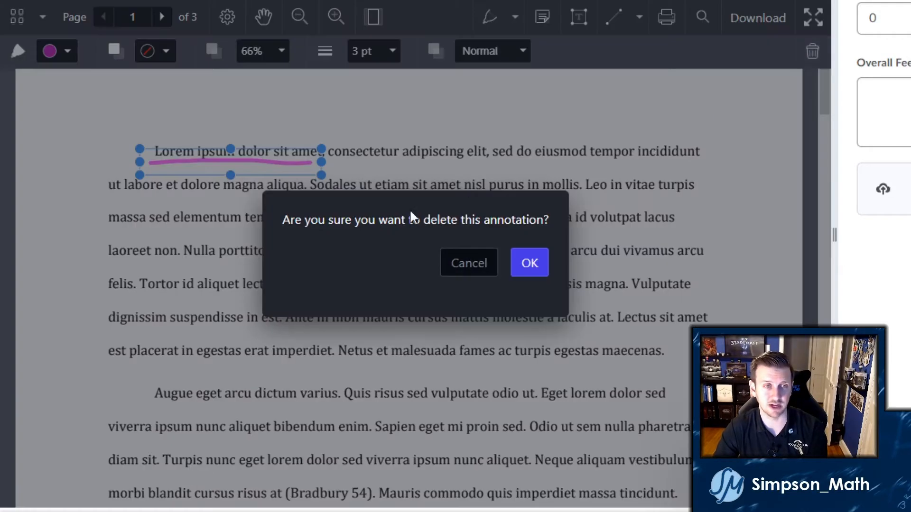
left_click(532, 262)
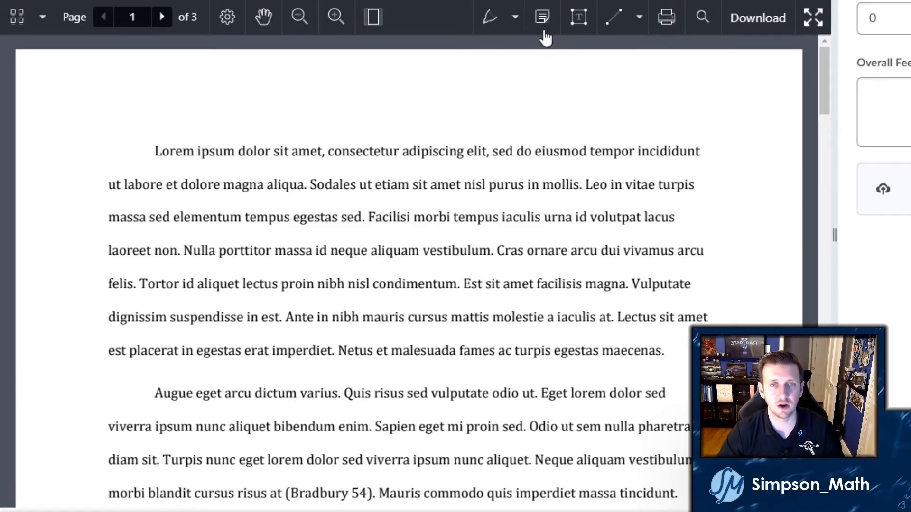
With the Text Highlighter, highlight parts of "Sodales ut etiam" and "Facilisi morbi" and the paragraph's first four lines in blue.
left_click(517, 15)
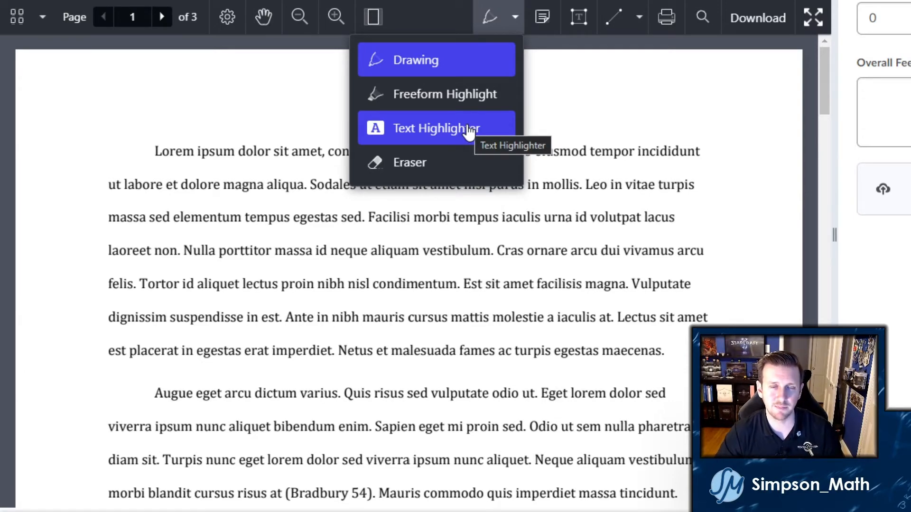
left_click(469, 132)
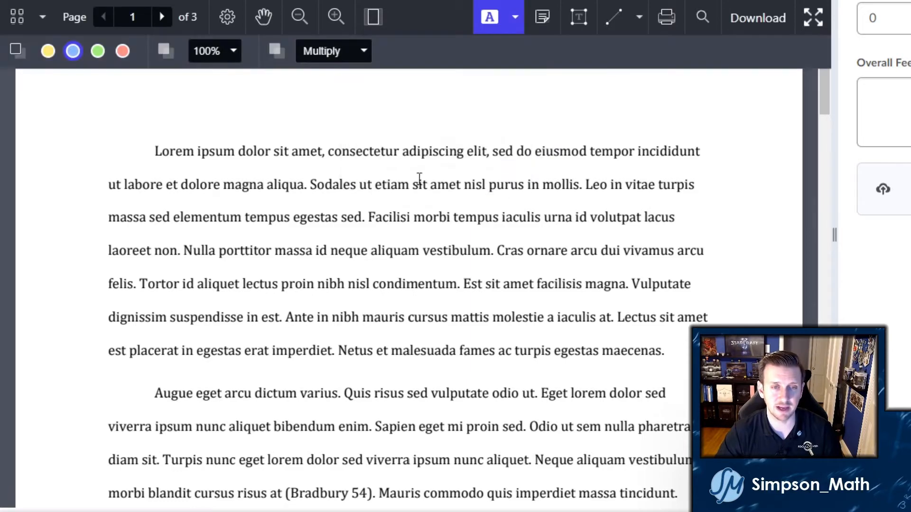
mouse_move(310, 184)
left_mouse_down()
mouse_move(382, 187)
mouse_move(449, 219)
left_mouse_up()
left_click_drag(510, 263, 591, 270)
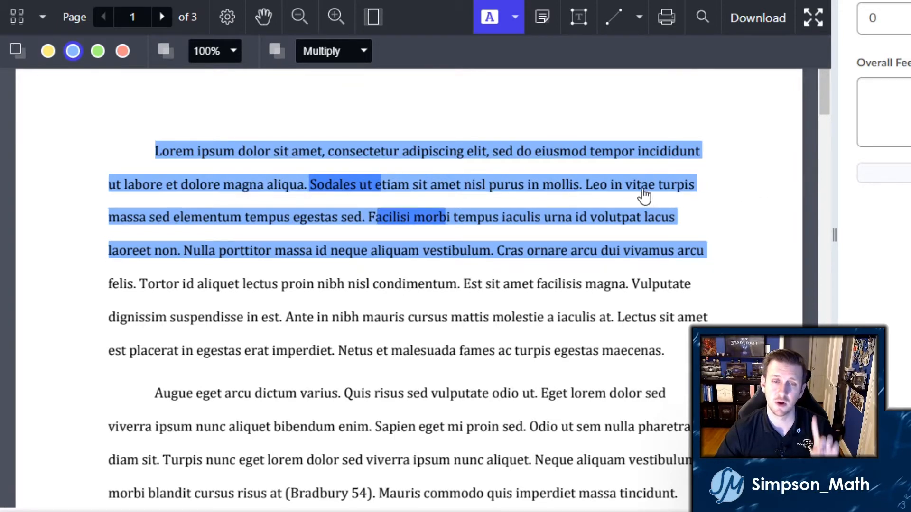
Delete the large blue highlight spanning the first four lines of the first paragraph.
left_click(573, 185)
left_click(742, 178)
left_click(673, 183)
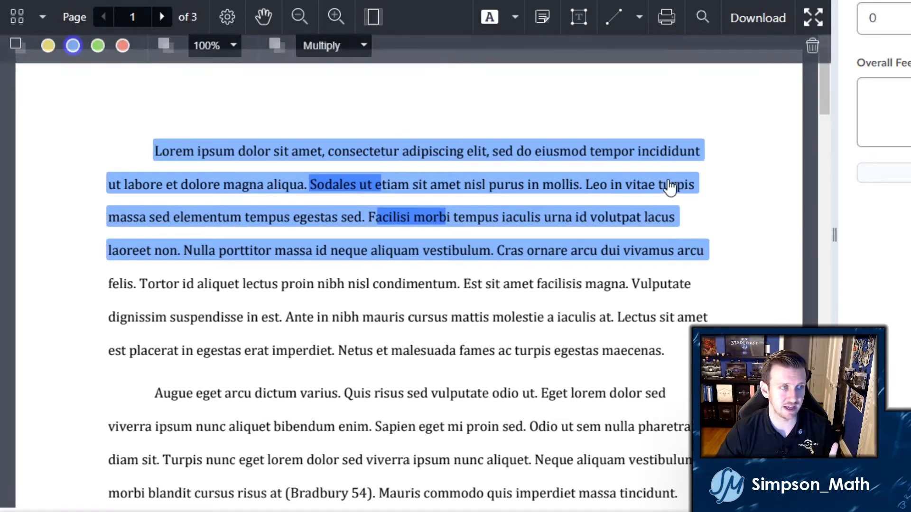
left_click(811, 52)
left_click(540, 267)
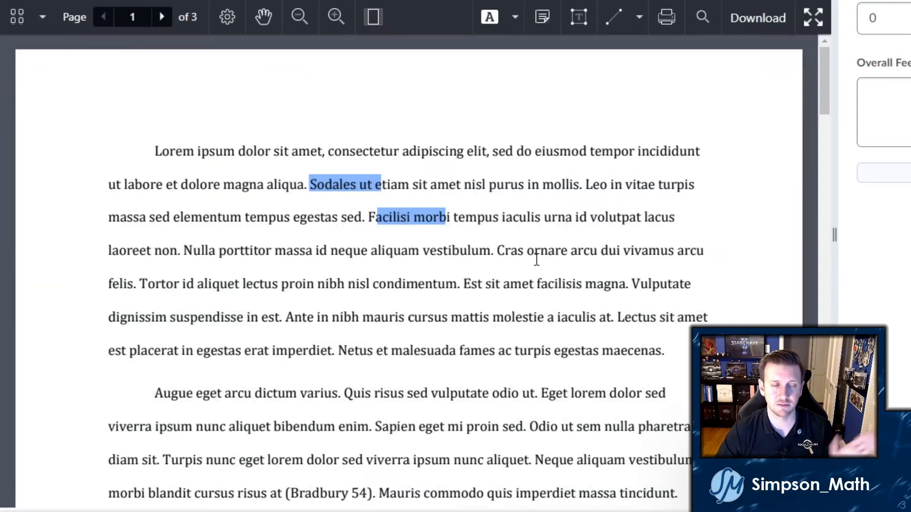
Delete the two small blue highlights on "Facilisi morbi" and "Sodales ut etiam".
left_click(419, 218)
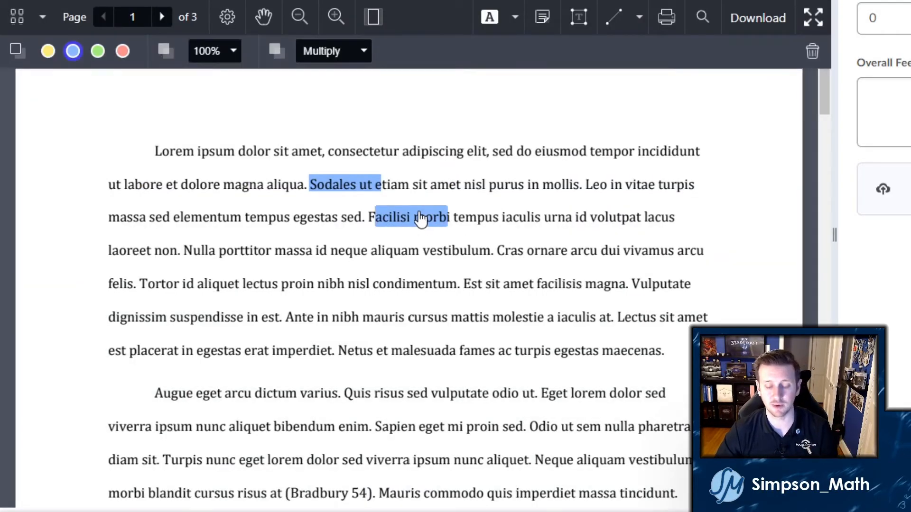
key("Delete")
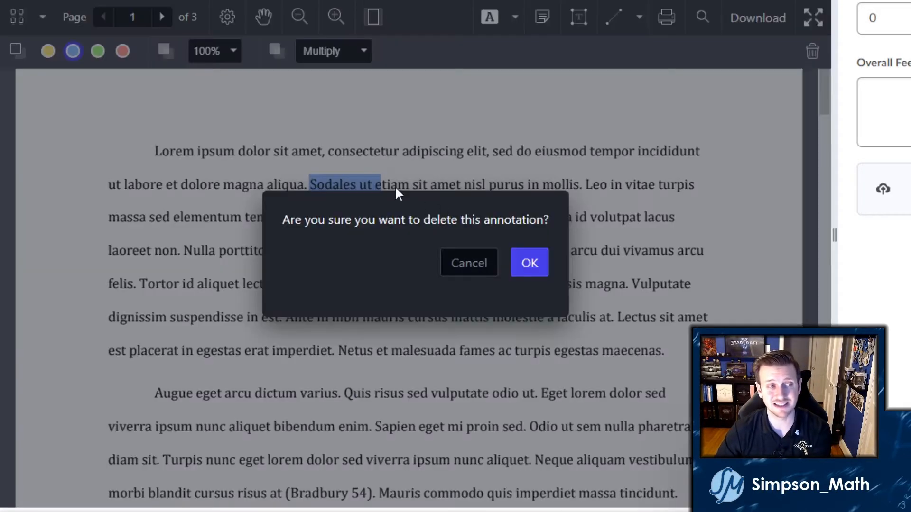
left_click(529, 264)
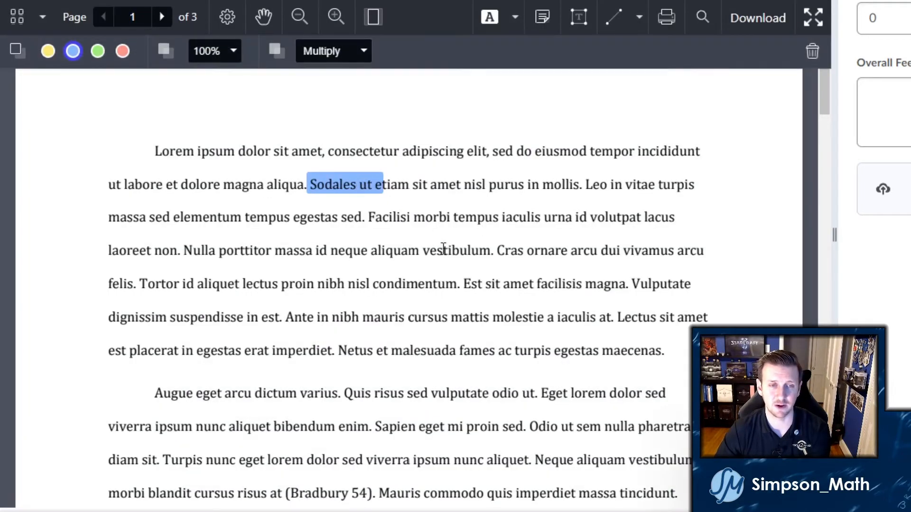
key("Delete")
left_click(521, 265)
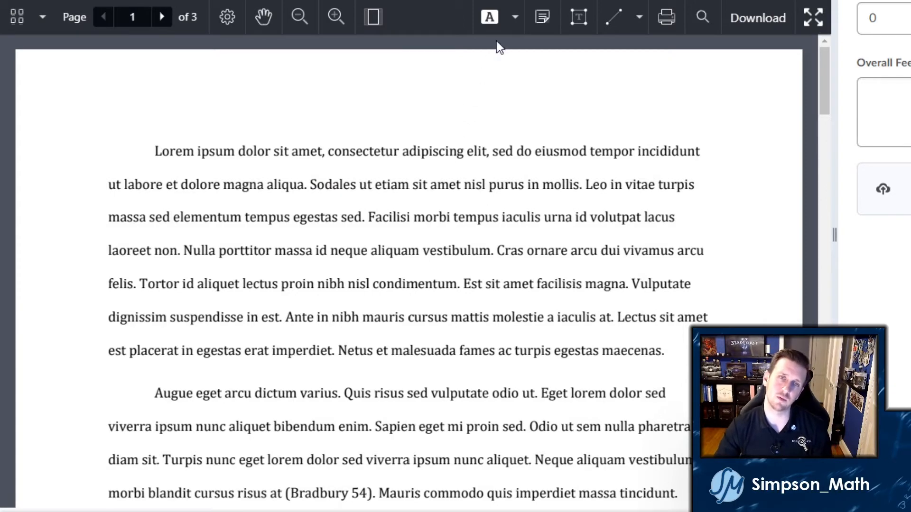
Return to plain text selection and highlight the passage from "Sodales ut etiam" to "egestas sed" in blue.
left_click(511, 19)
left_click(484, 58)
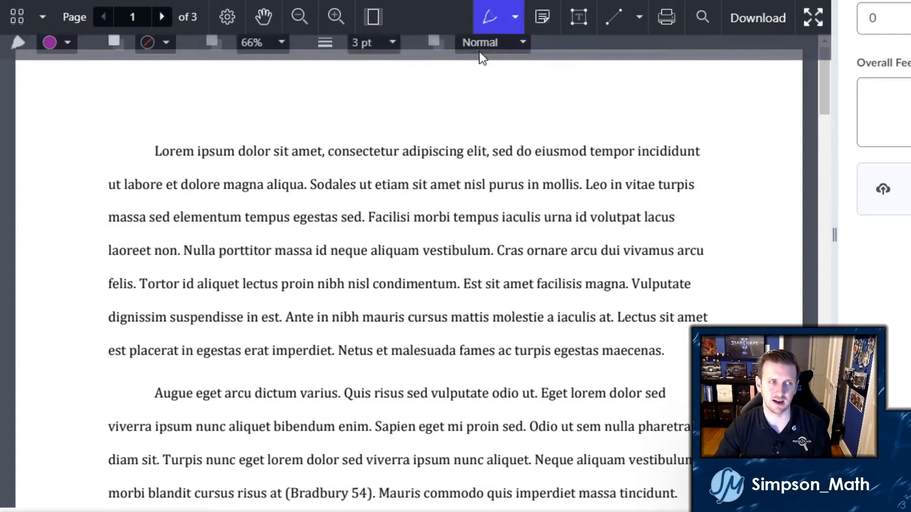
left_click(491, 23)
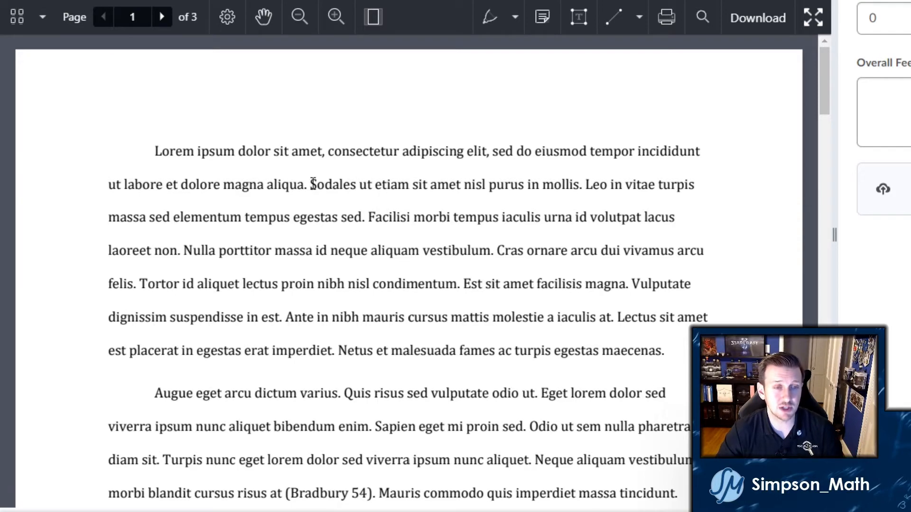
left_click_drag(310, 184, 366, 220)
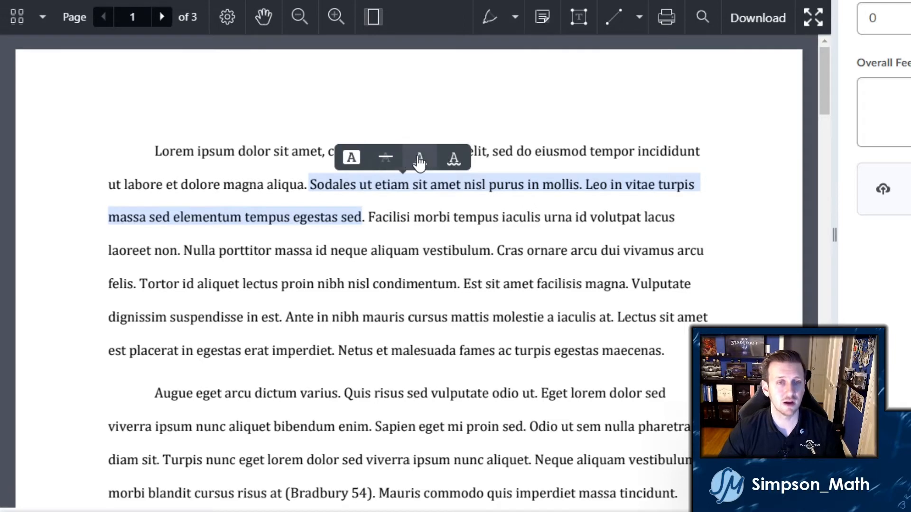
left_click(351, 159)
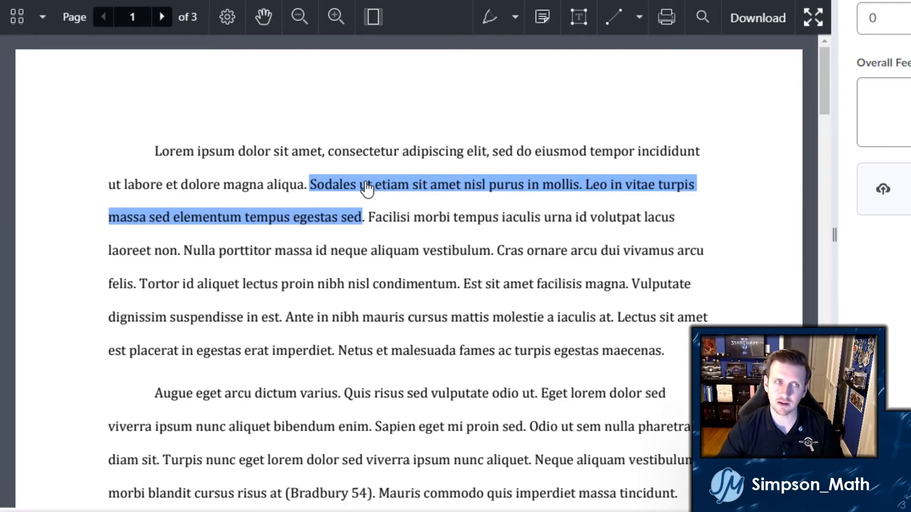
left_click(366, 189)
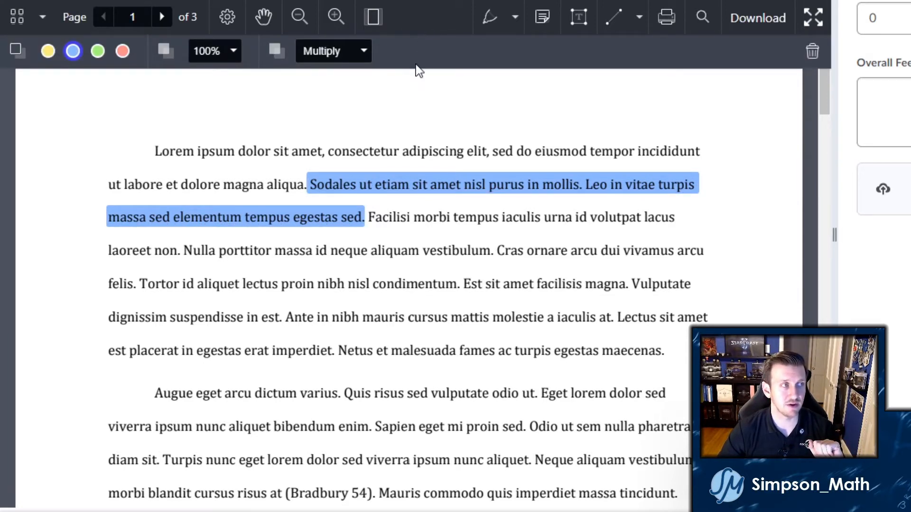
left_click(413, 112)
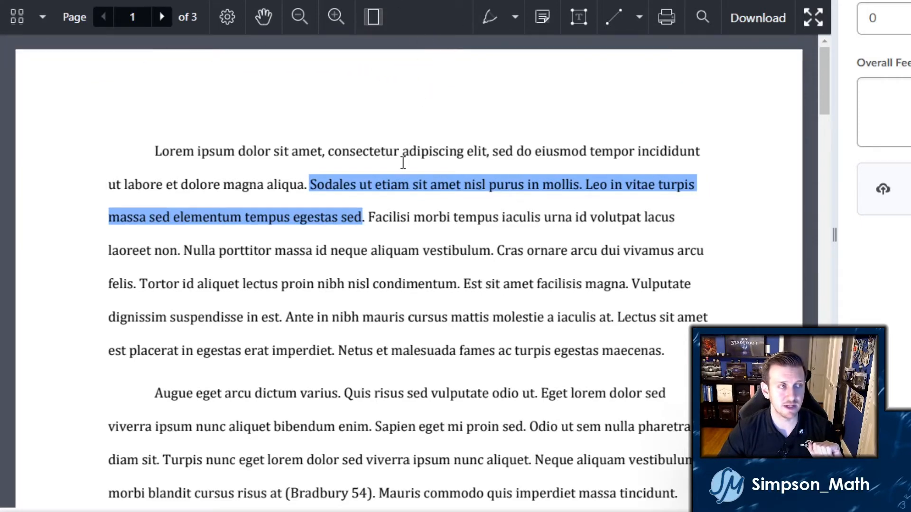
Recolour the "Sodales ut etiam" highlight through yellow, blue and green, ending with red.
left_click(401, 189)
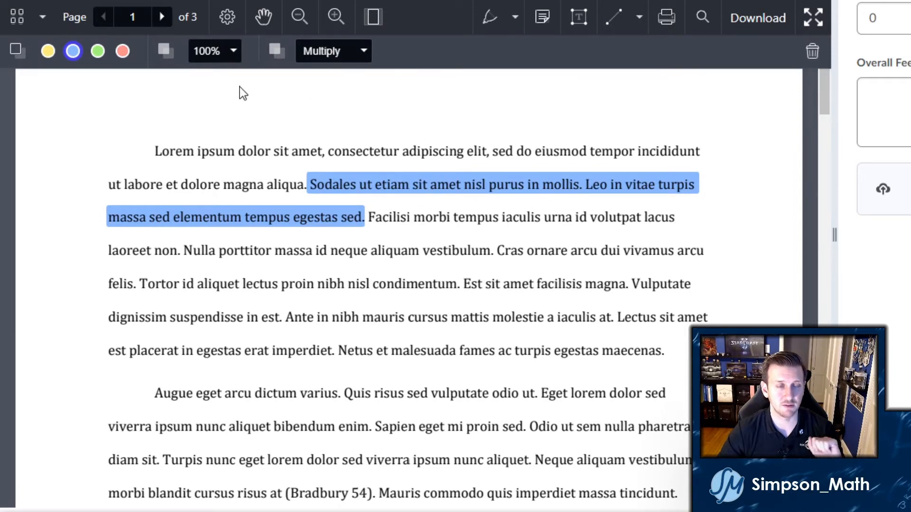
left_click(48, 51)
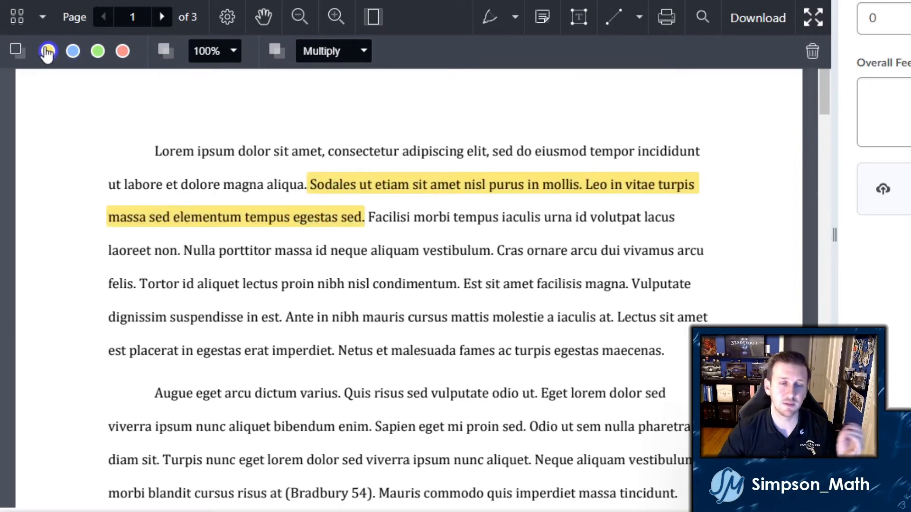
left_click(73, 51)
left_click(97, 50)
left_click(122, 51)
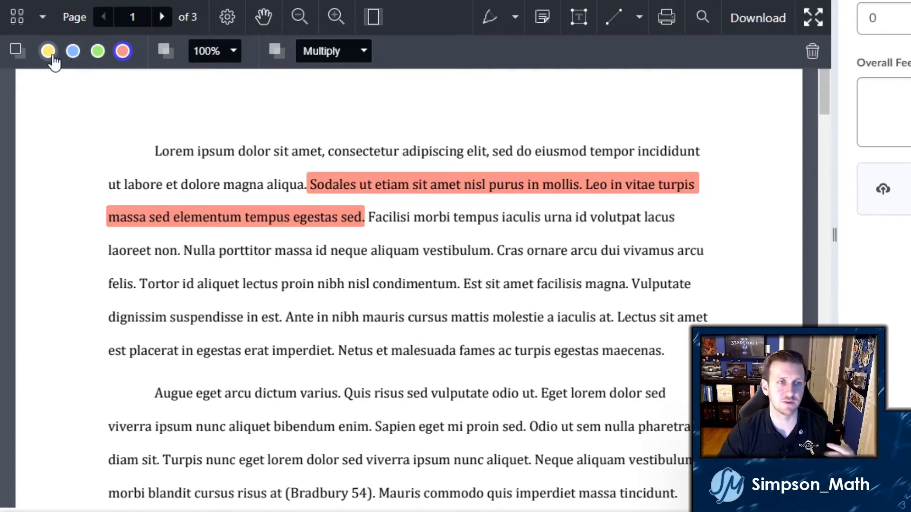
Try the red highlight's opacity slider, leaving it at 100%, and set the blend mode to Normal.
left_click(230, 54)
left_click_drag(254, 81, 280, 91)
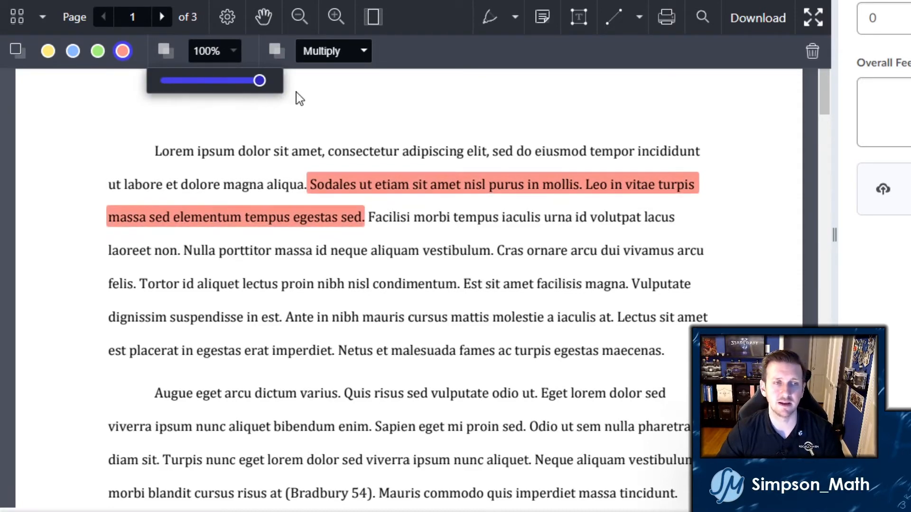
left_click(364, 51)
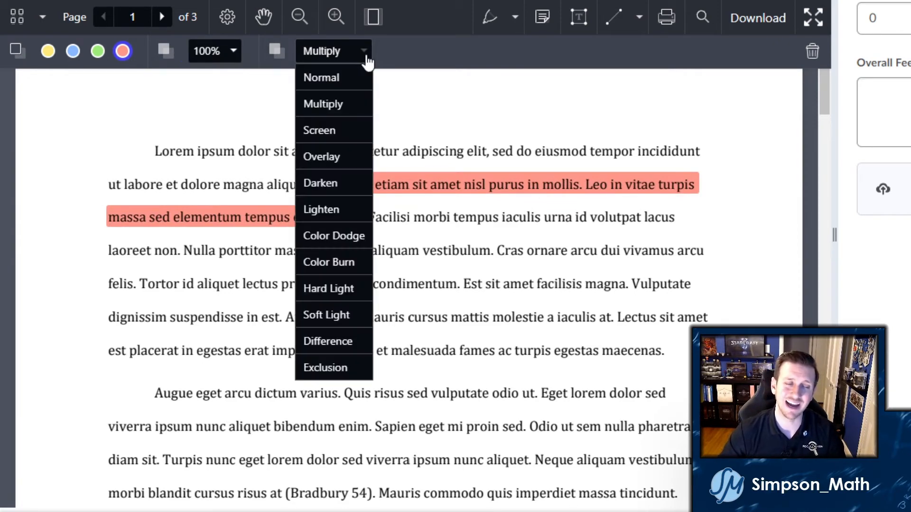
left_click(397, 89)
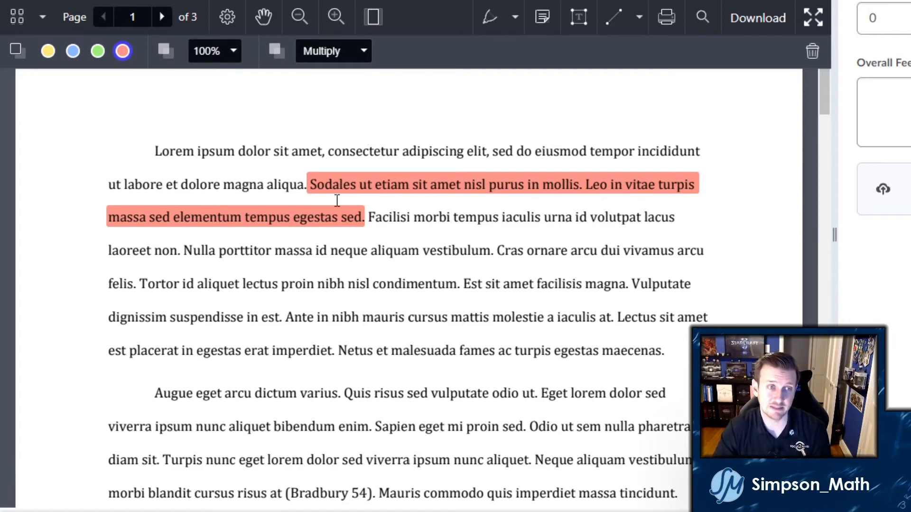
left_click(364, 51)
left_click(359, 76)
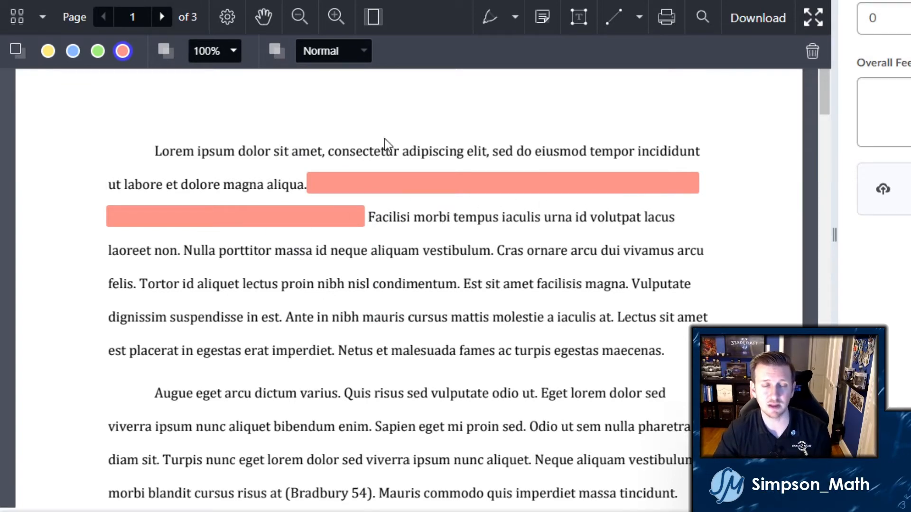
Try the Multiply blend mode on the red "Sodales ut etiam" highlight, followed by Hard Light.
left_click(350, 54)
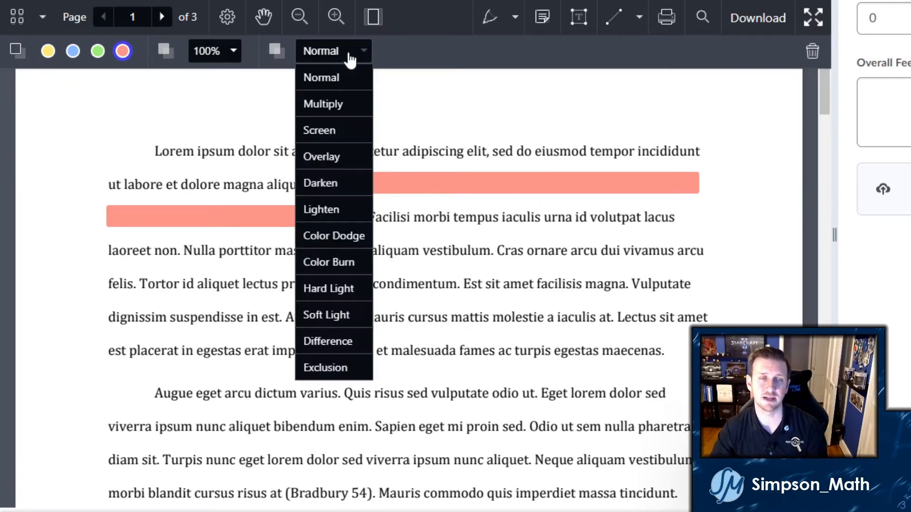
left_click(348, 97)
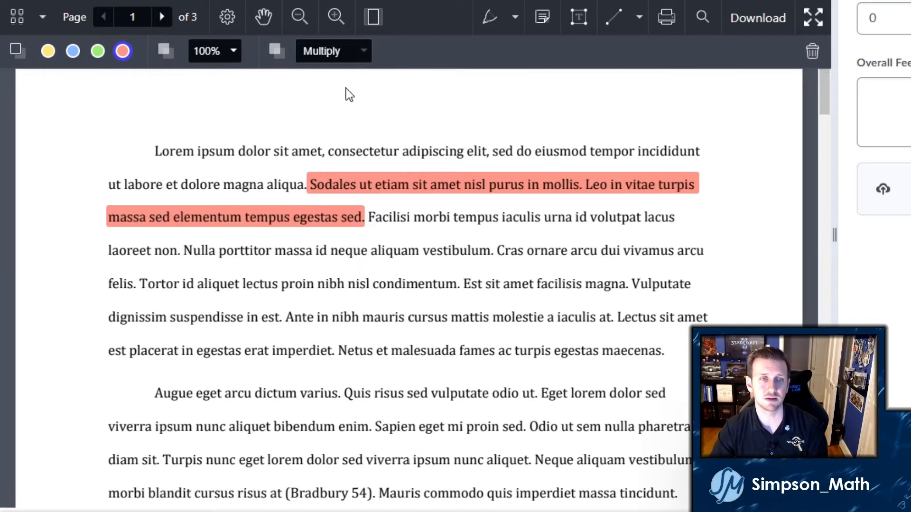
left_click(342, 58)
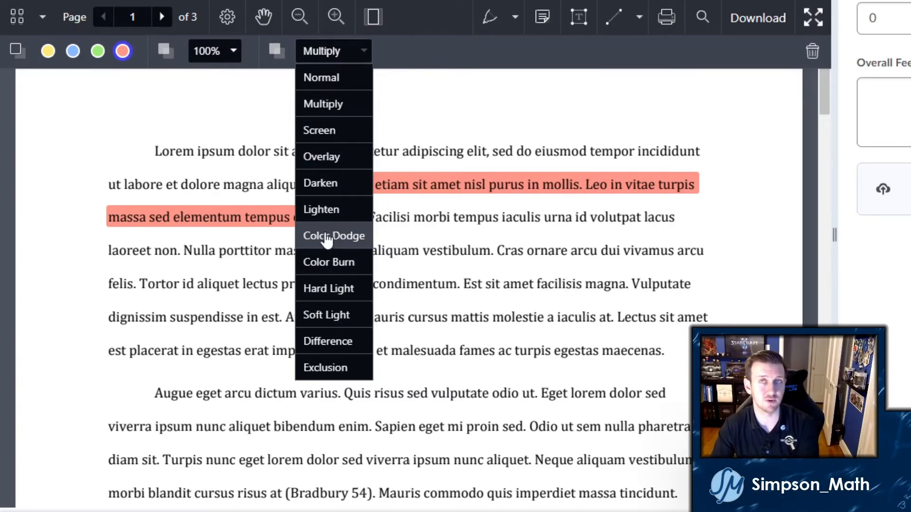
left_click(362, 295)
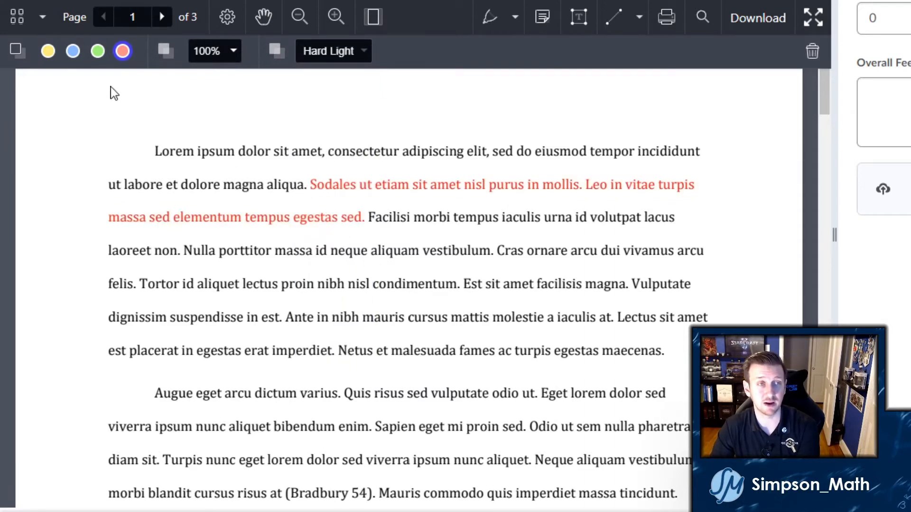
Try the yellow, blue and green colours on the Hard Light highlight, returning to red.
left_click(47, 51)
left_click(72, 50)
left_click(97, 51)
left_click(122, 51)
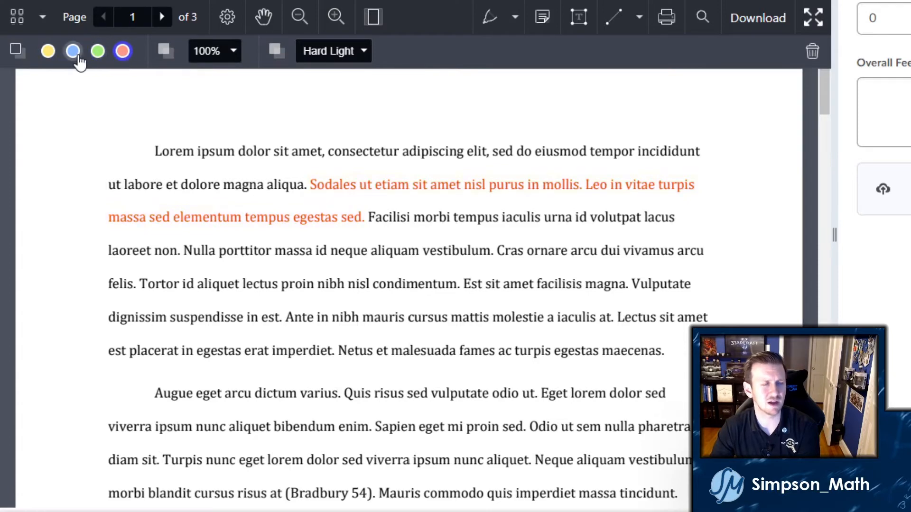
left_click(73, 52)
left_click(98, 53)
left_click(121, 54)
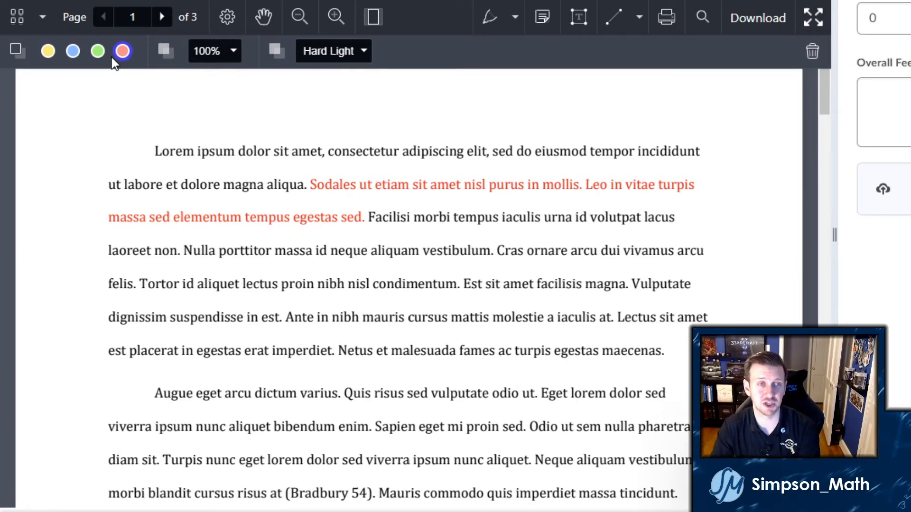
Set the "Sodales ut etiam" highlight's blend mode to Multiply and recolour it blue, ending with green.
left_click(323, 52)
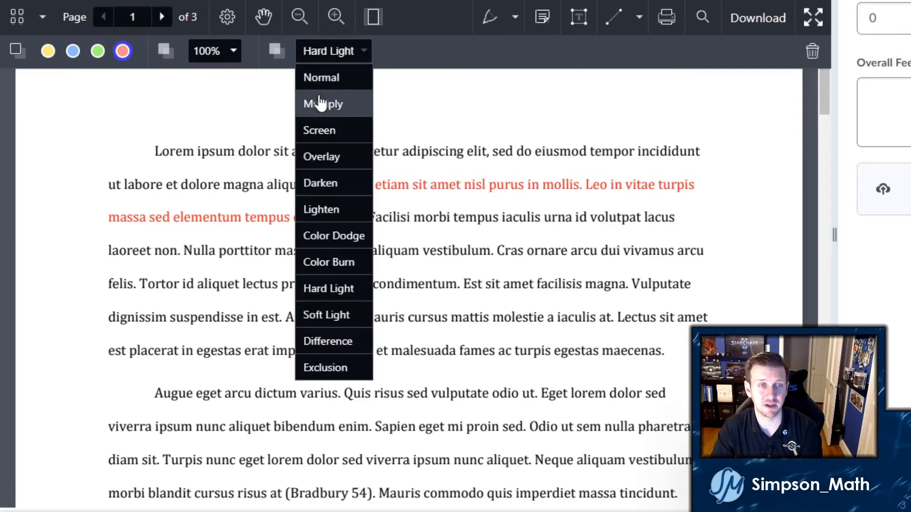
left_click(319, 104)
left_click(72, 50)
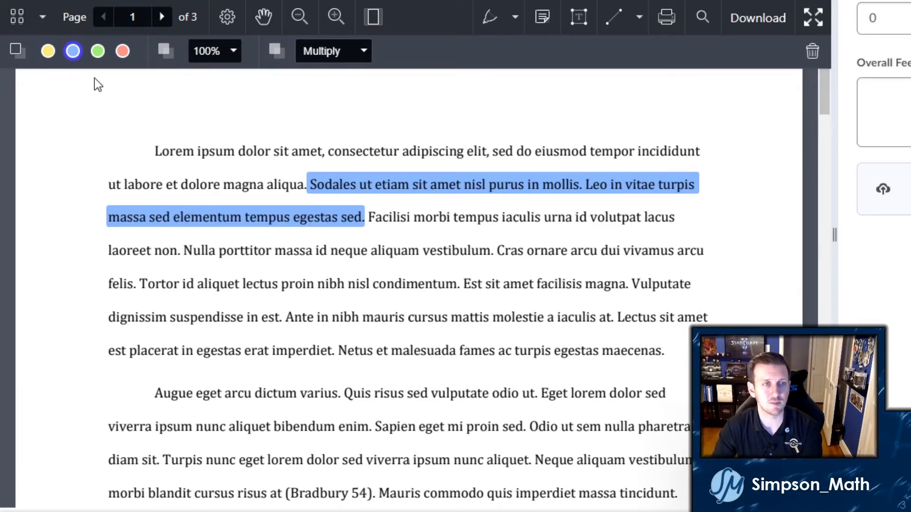
left_click(98, 52)
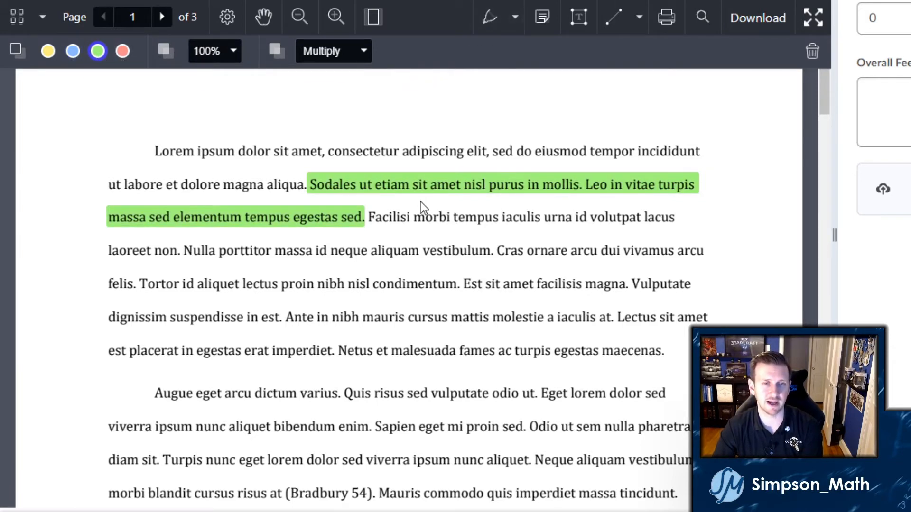
Highlight the word "morbi" in the third line and recolour that highlight blue.
left_click(426, 217)
left_click_drag(415, 217, 452, 221)
left_click(382, 192)
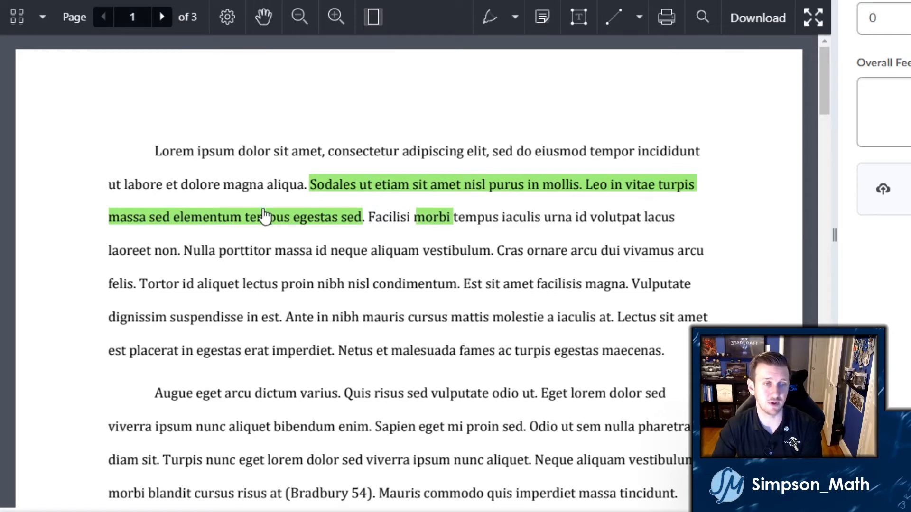
left_click(434, 220)
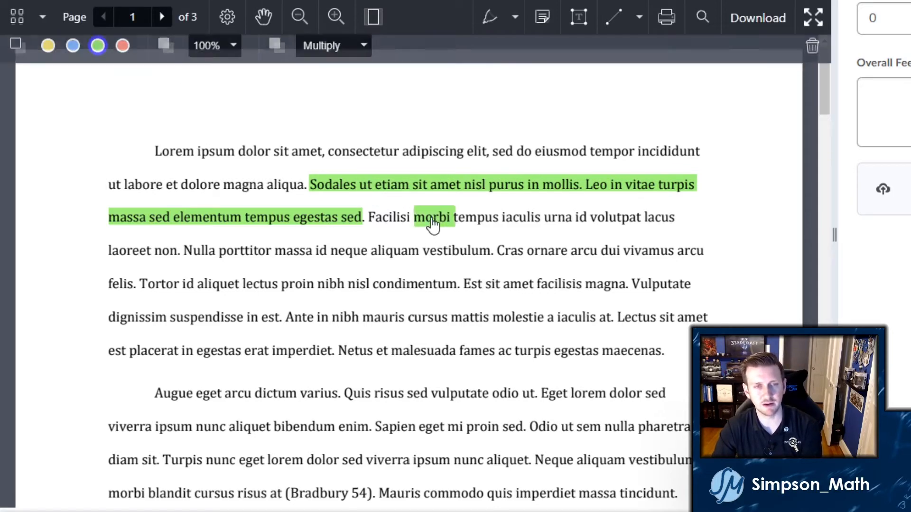
left_click(73, 50)
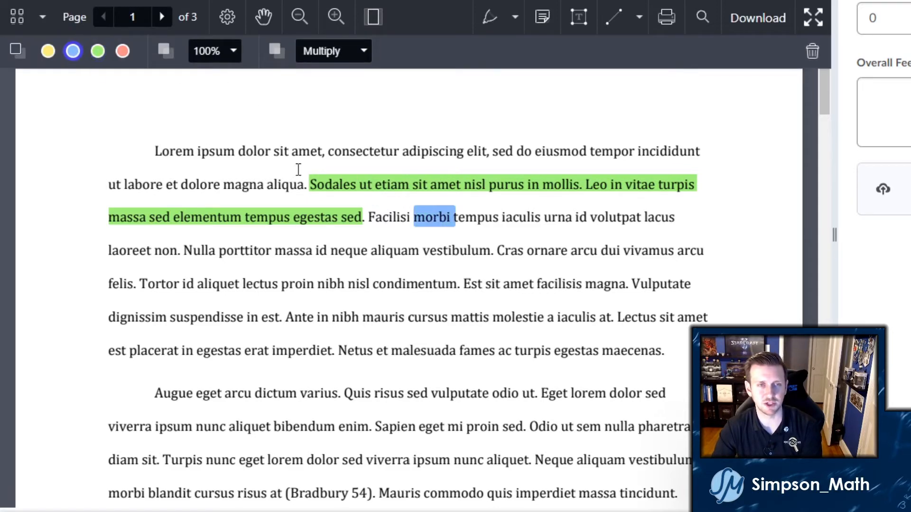
Strike through the words "Nulla porttitor" in the fourth line.
left_click(365, 239)
left_click_drag(185, 250, 274, 248)
left_click(209, 228)
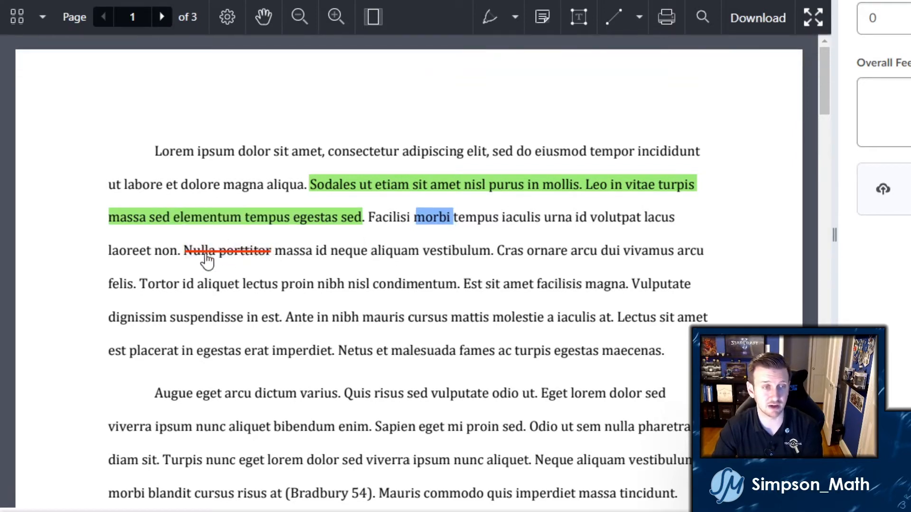
Try green, blue and black on the "Nulla porttitor" strikethrough, returning it to red.
left_click(249, 256)
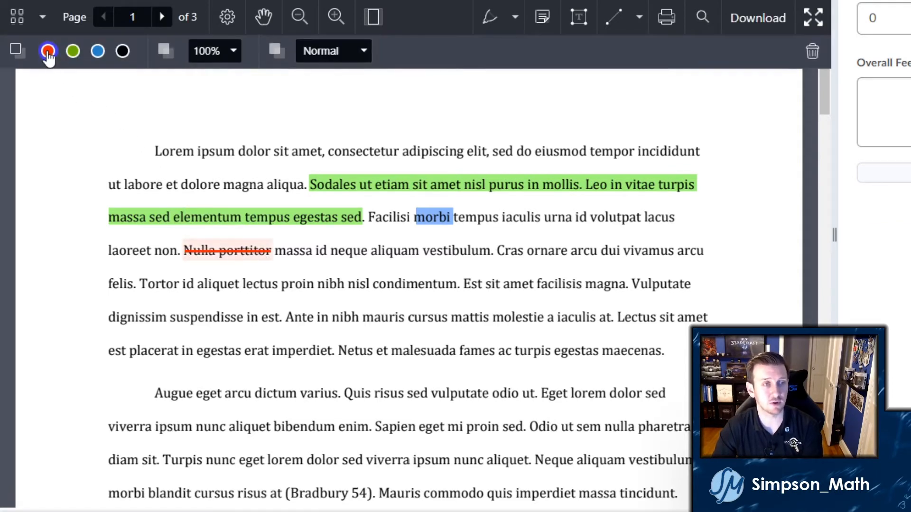
left_click(73, 51)
left_click(98, 50)
left_click(122, 50)
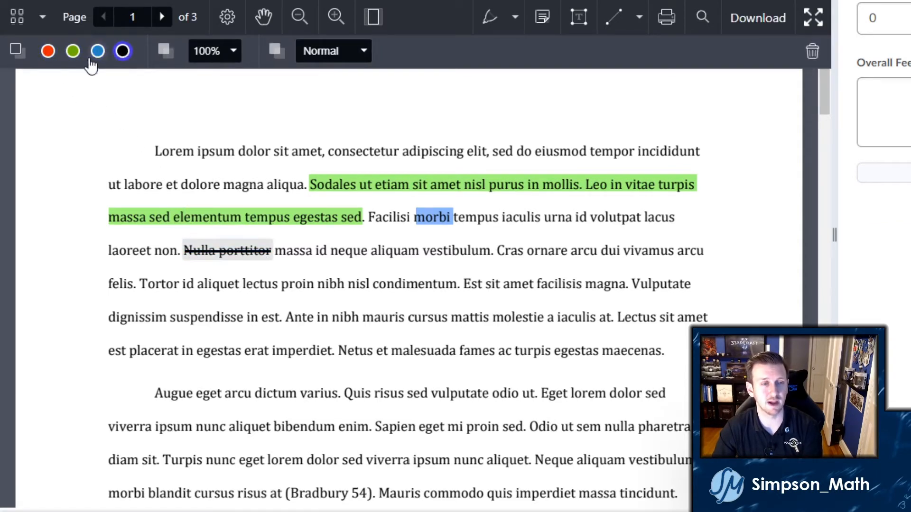
left_click(48, 52)
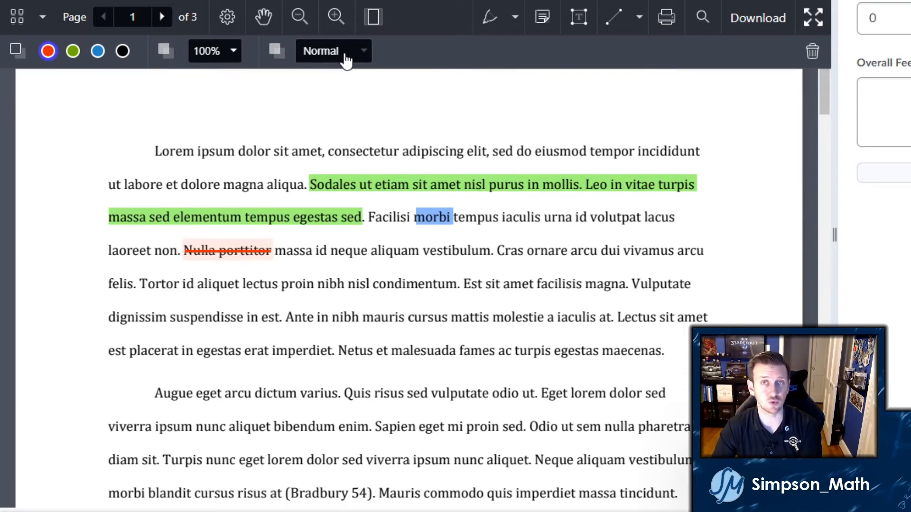
Underline the words "neque aliquam" in the fourth line and recolour the underline blue.
left_click(347, 261)
left_click_drag(330, 247, 420, 251)
left_click(398, 229)
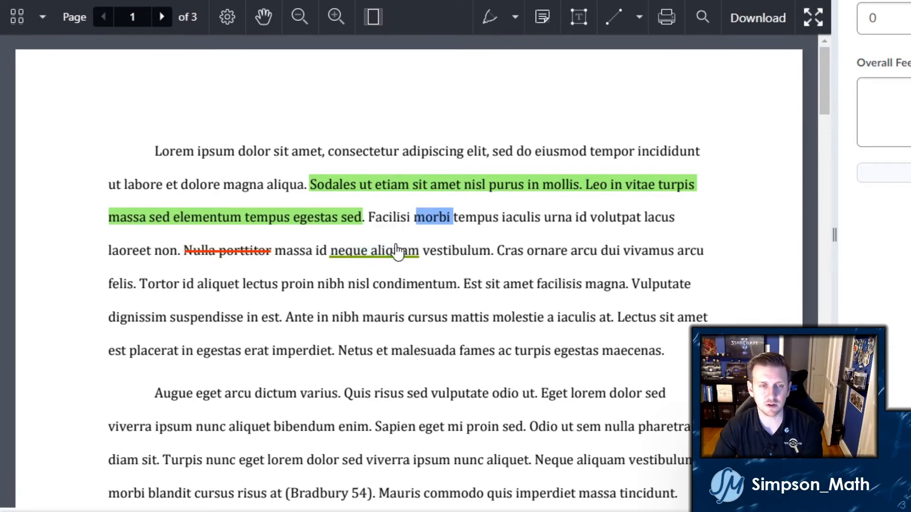
left_click(367, 259)
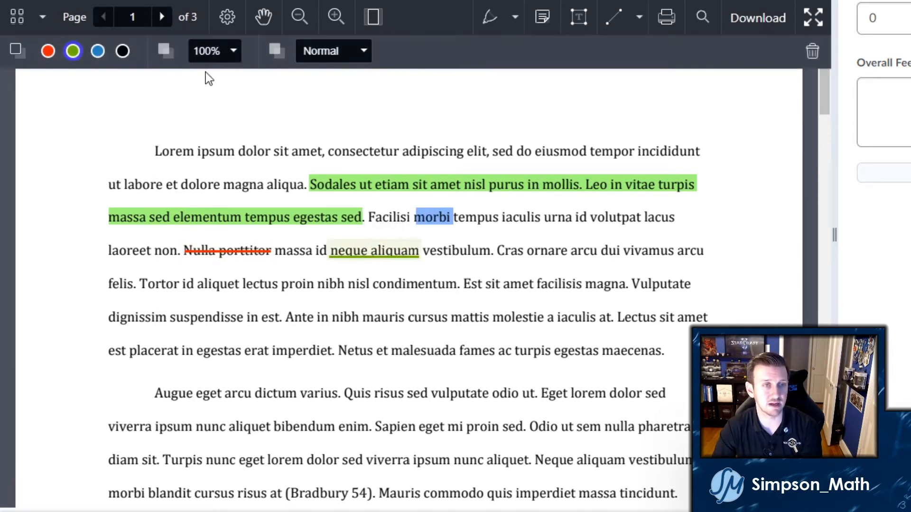
left_click(98, 51)
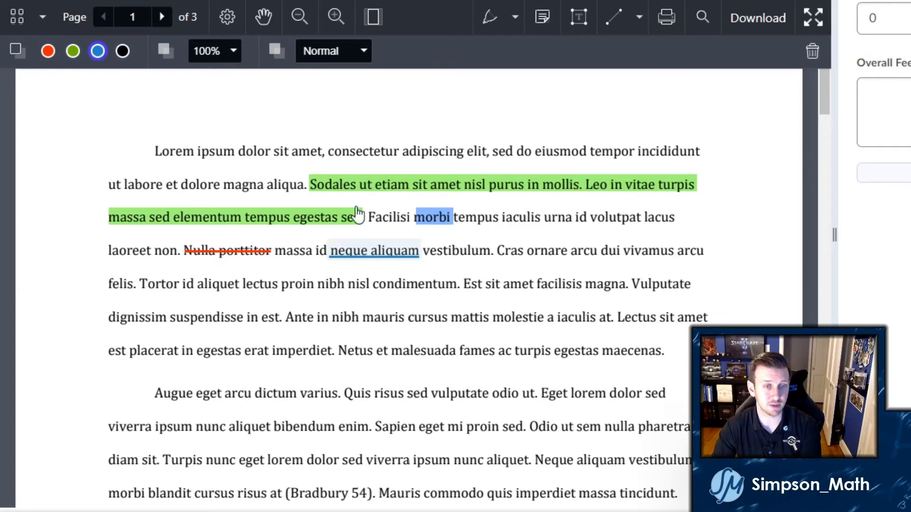
Underline the words "Cras ornare" in the fourth line in blue.
left_click(453, 268)
left_click_drag(503, 248, 567, 256)
left_click(548, 224)
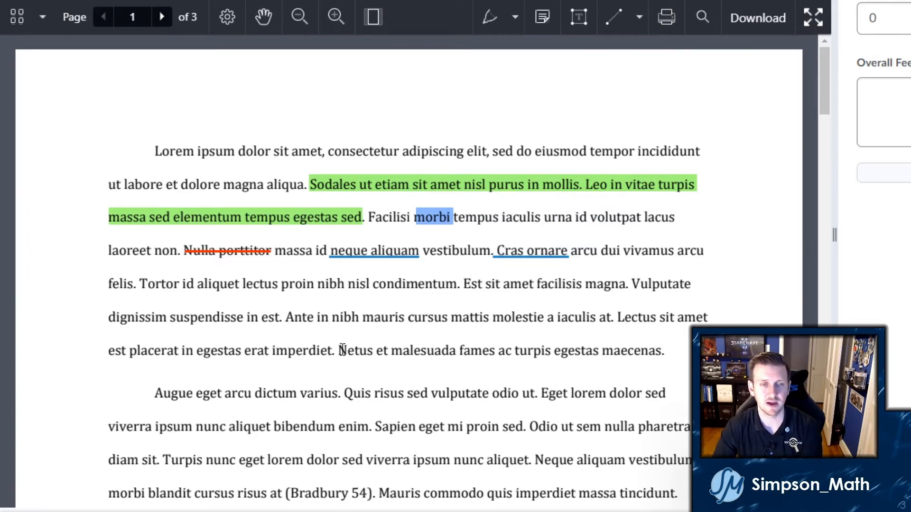
Add a squiggly underline to "Netus et malesuada fames ac turpis egestas maecenas" at the end of the first paragraph.
left_click_drag(354, 350, 603, 354)
left_click(375, 346)
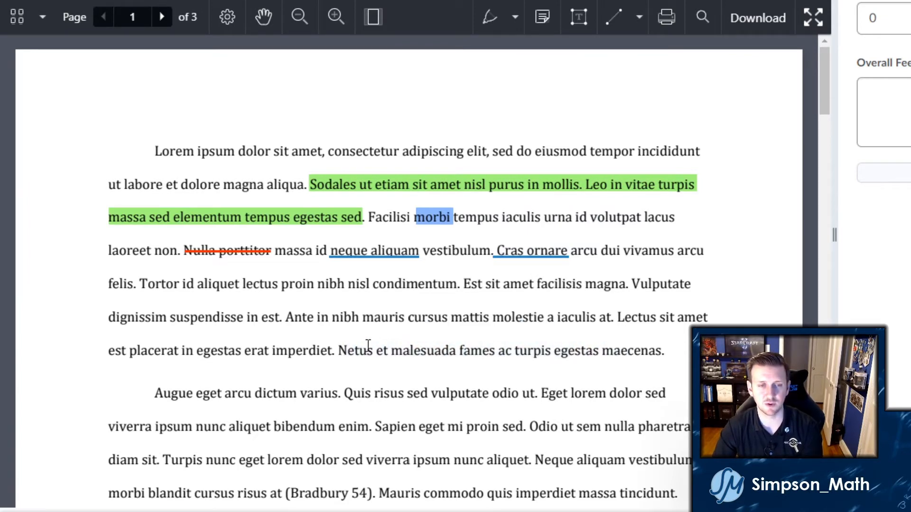
mouse_move(340, 350)
left_mouse_down()
mouse_move(660, 355)
mouse_move(339, 358)
left_mouse_up()
left_click(659, 350)
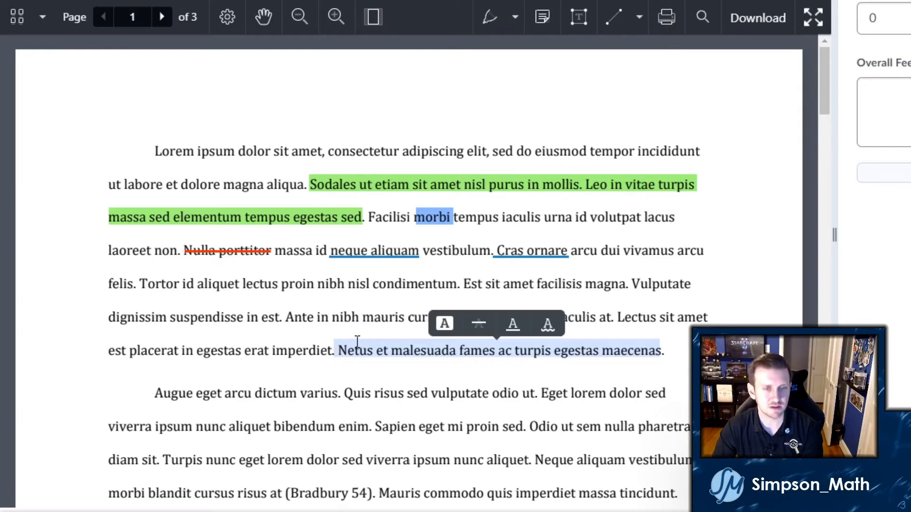
left_click(547, 325)
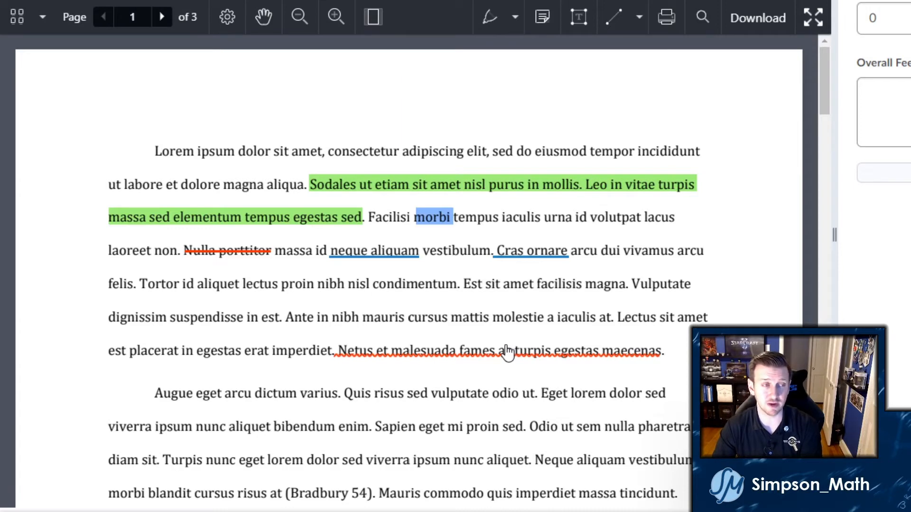
Add the text comment "Thesis needs to be longer!" beneath the squiggly-underlined sentence and shift it slightly right and up.
left_click(582, 24)
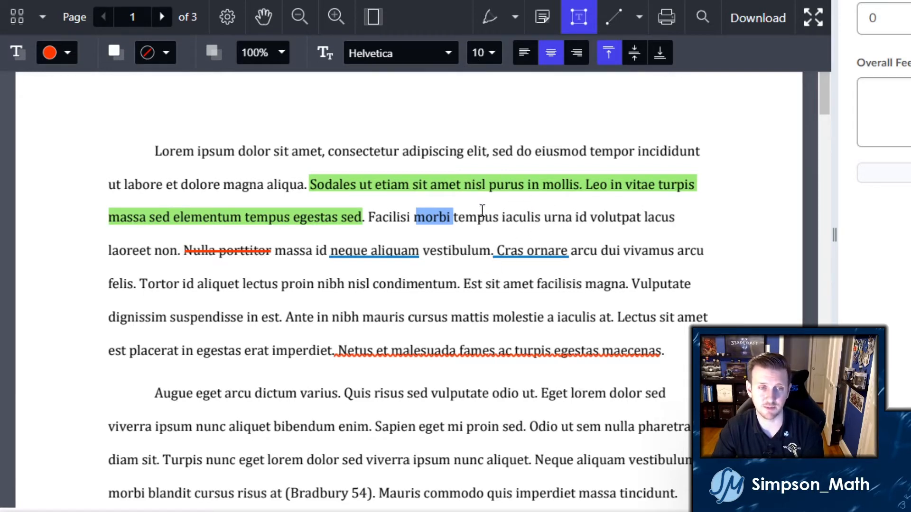
left_click(376, 369)
type("Thesis needs")
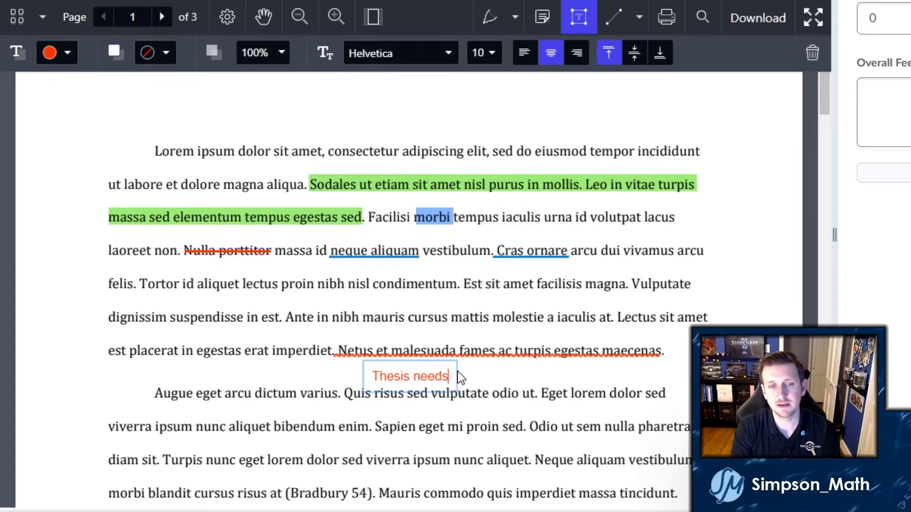
type(" to be longer!")
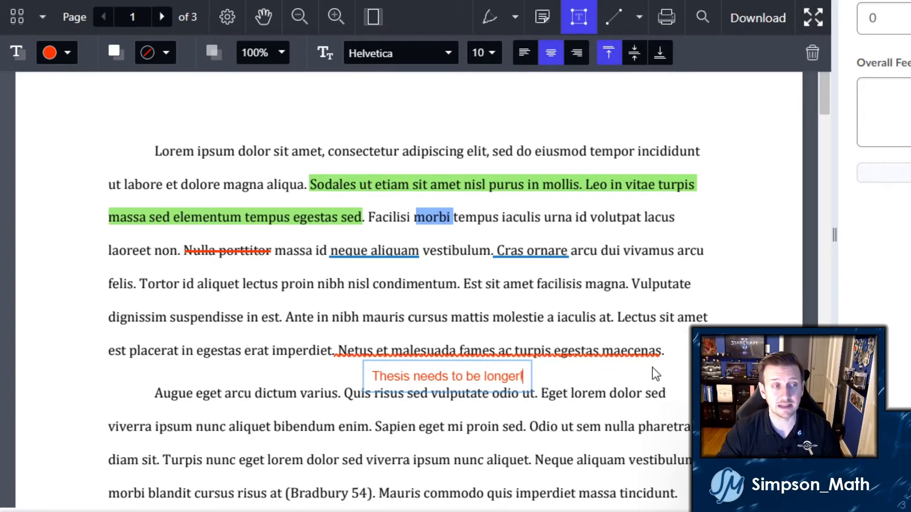
key("Escape")
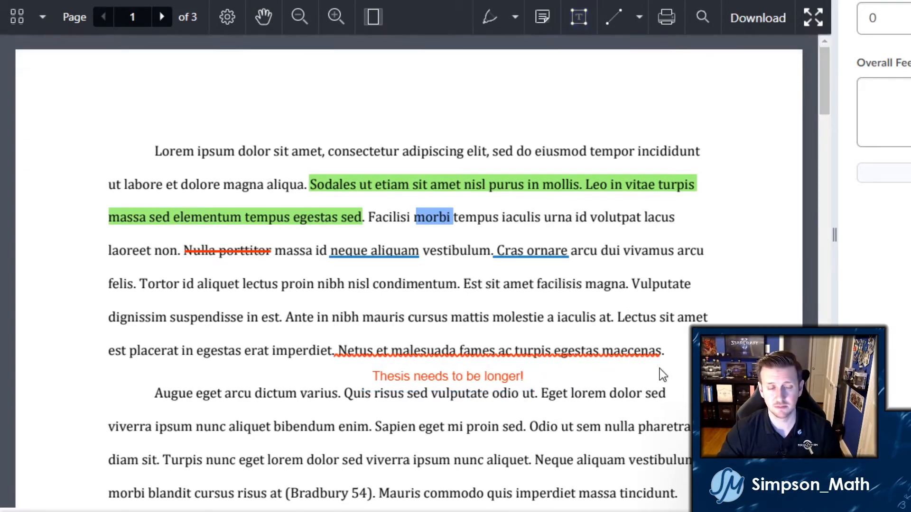
left_click(501, 380)
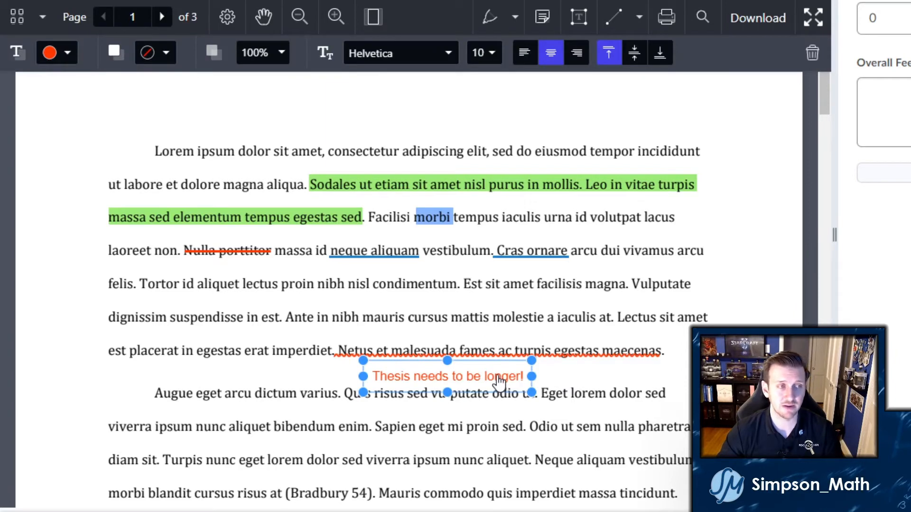
left_click_drag(500, 379, 516, 370)
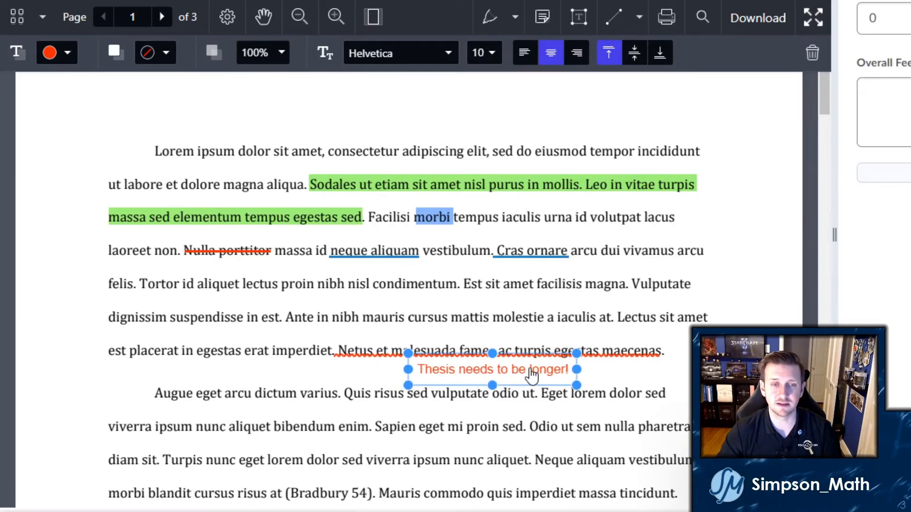
Edit the text comment to read "Thesis needs to be WAY longer!".
double_click(531, 370)
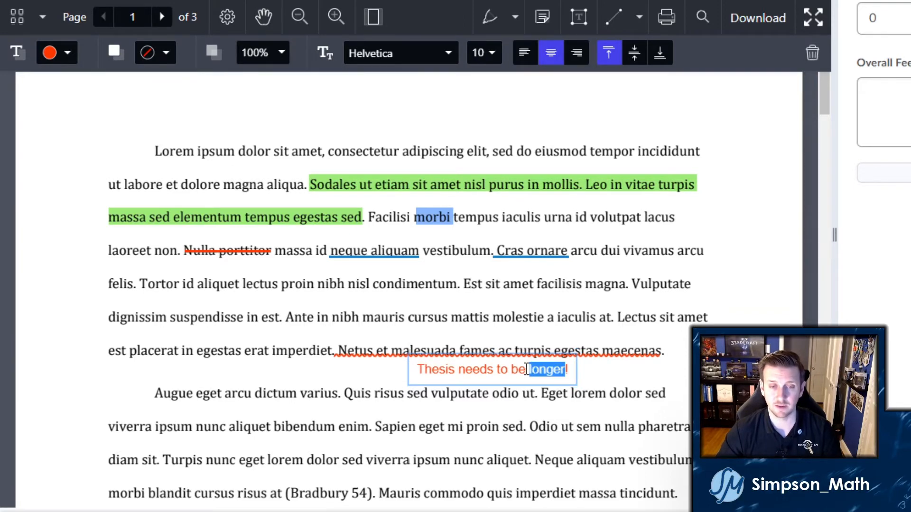
left_click(526, 369)
left_click(654, 377)
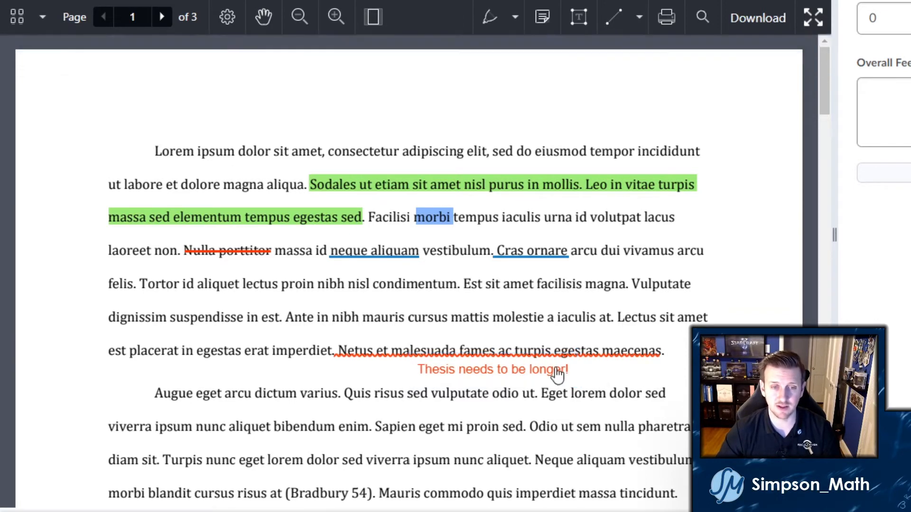
double_click(528, 369)
type("E")
key("BackSpace")
type("WAY")
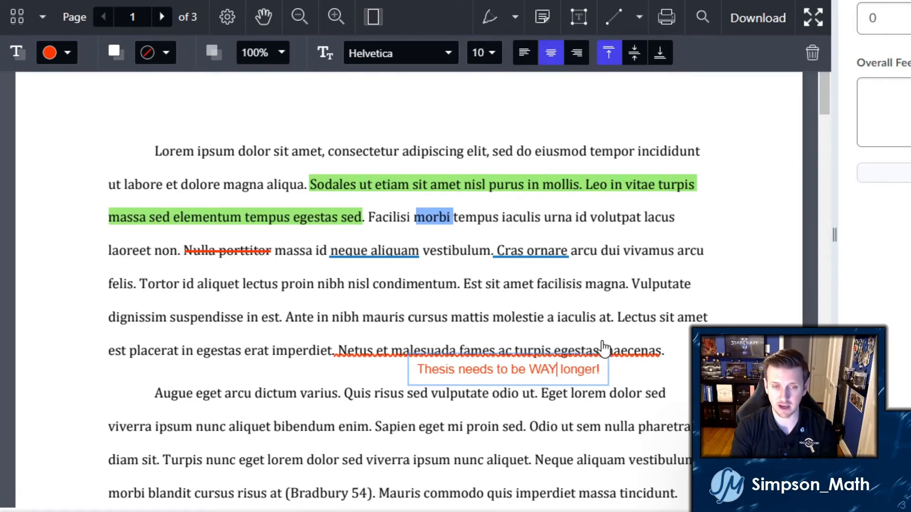
left_click(672, 372)
Resize the text comment's box narrower and taller to wrap over two lines, and move it into the page's right margin.
left_click(546, 372)
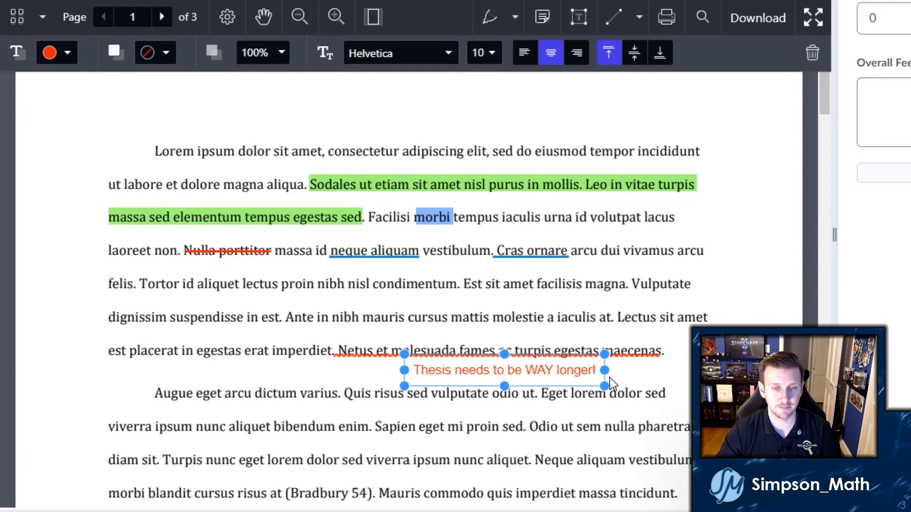
left_click_drag(604, 386, 560, 408)
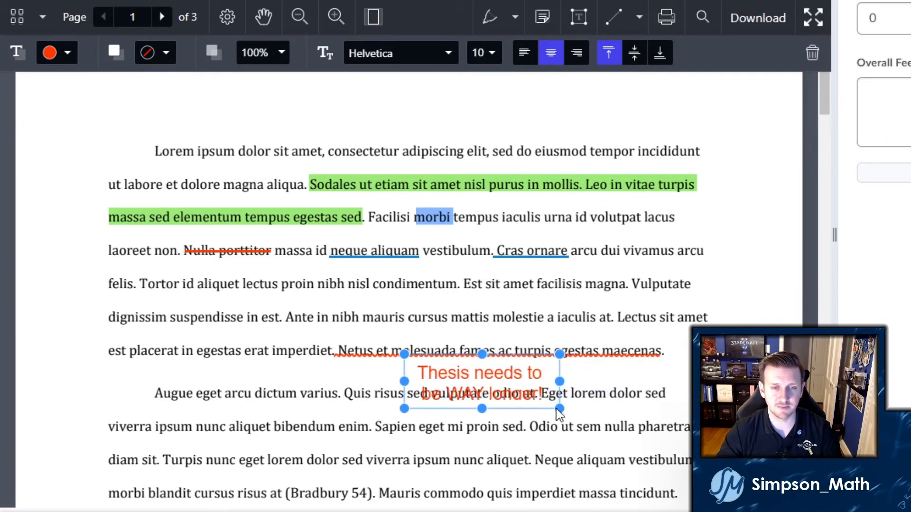
left_click_drag(508, 380, 756, 355)
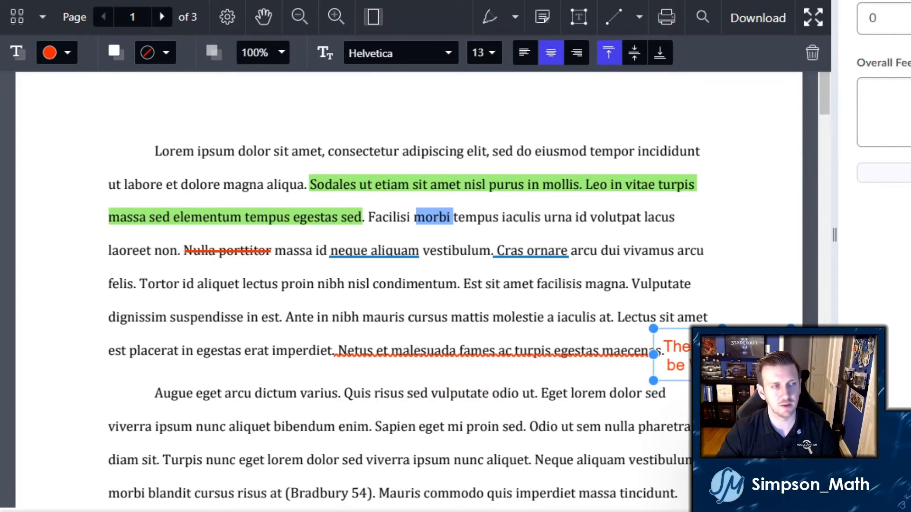
Return the text comment to a single line at size 11 centred beneath the squiggly-underlined sentence and nudge it slightly up.
scroll(643, 240, "down", 3)
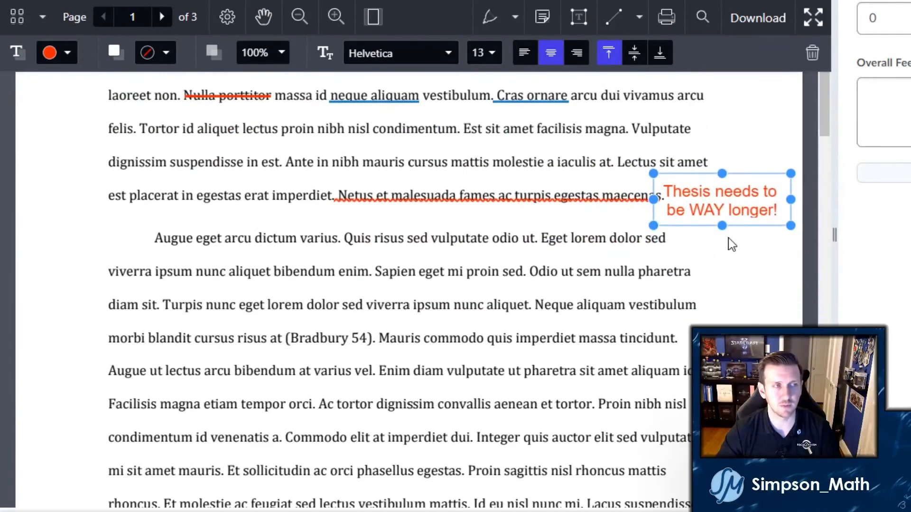
left_click_drag(774, 210, 568, 222)
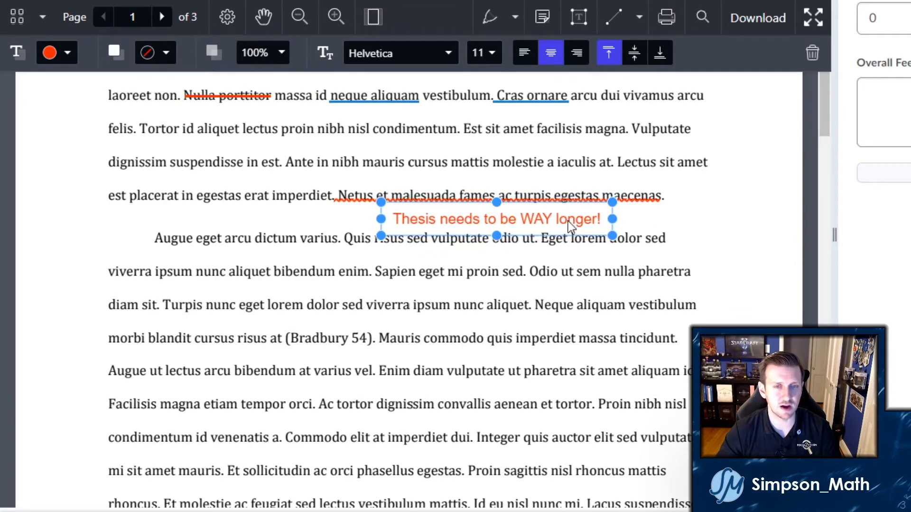
left_click(754, 239)
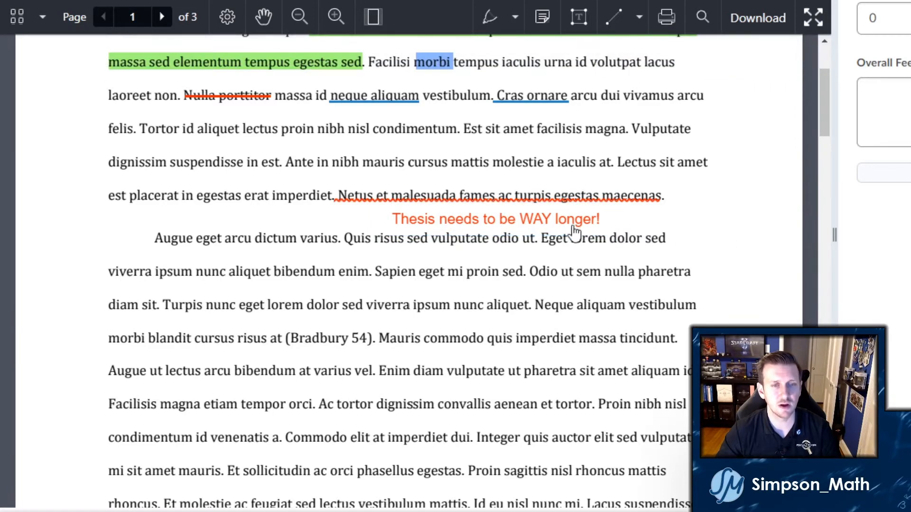
left_click_drag(563, 220, 562, 218)
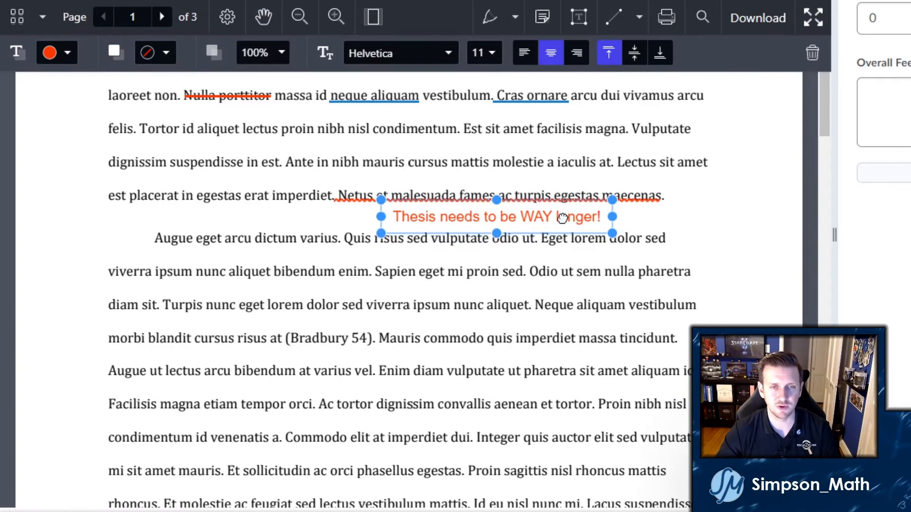
left_click(682, 231)
scroll(681, 232, "up", 2)
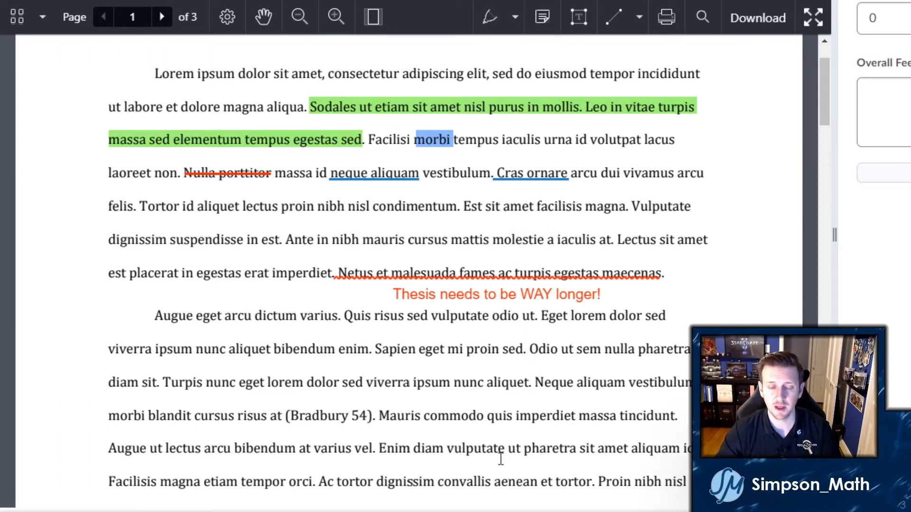
Place a sticky note in the right margin beside the green-highlighted lines and set its colour to green.
left_click(543, 24)
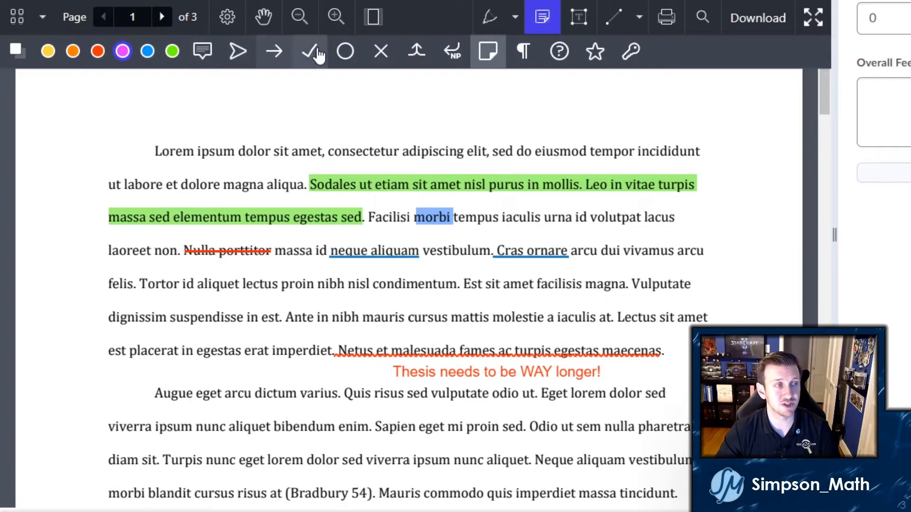
left_click(490, 57)
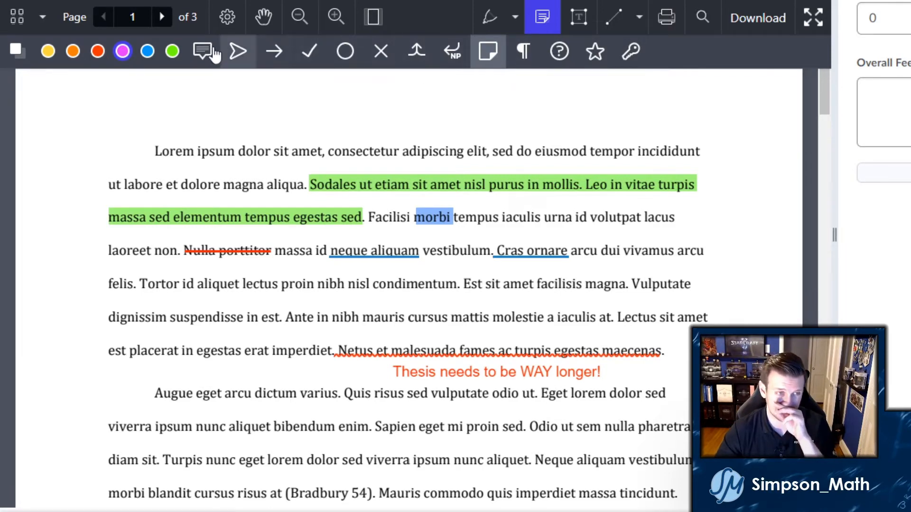
left_click(724, 213)
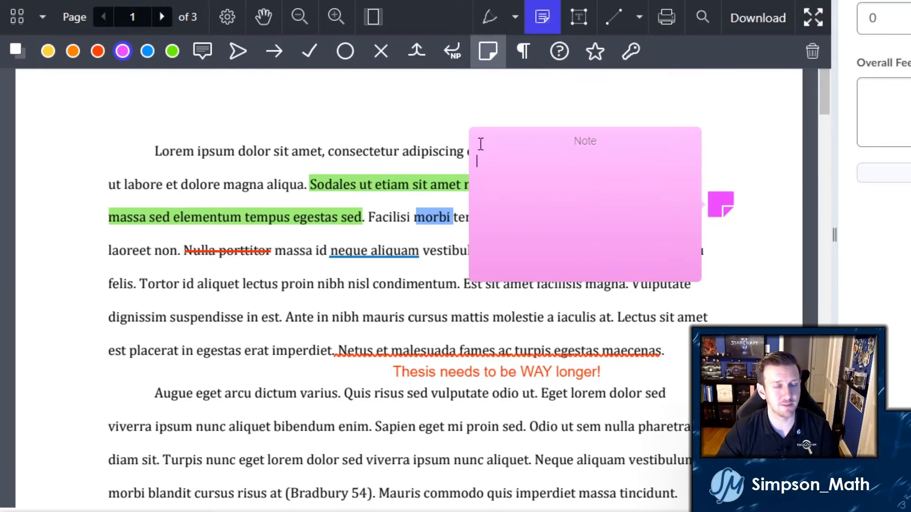
left_click(173, 51)
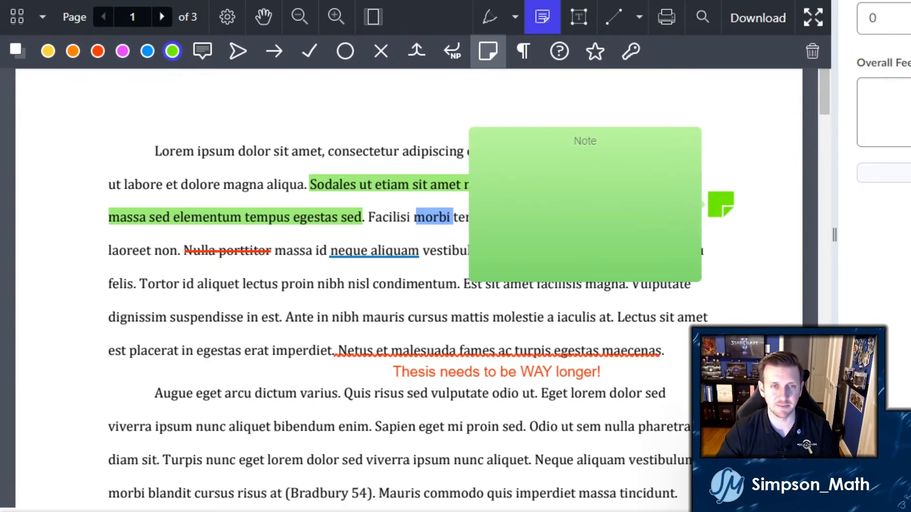
Switch to Notepad and copy the first two prepared comments, from "Lorem ipsum dolor sit amet" through "nisl pretium.".
key("alt+Tab")
left_click(252, 92)
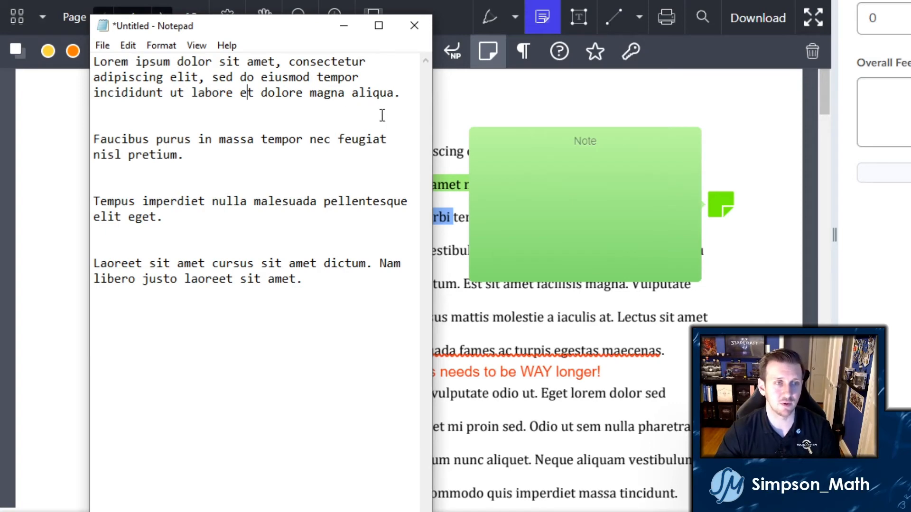
left_click_drag(193, 162, 94, 64)
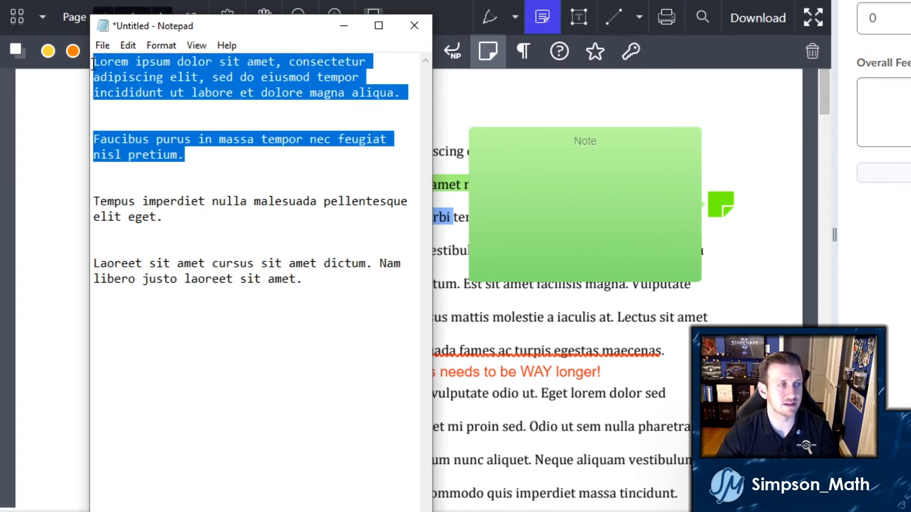
left_click(231, 112)
mouse_move(274, 29)
left_mouse_down()
mouse_move(278, 58)
mouse_move(274, 26)
left_mouse_up()
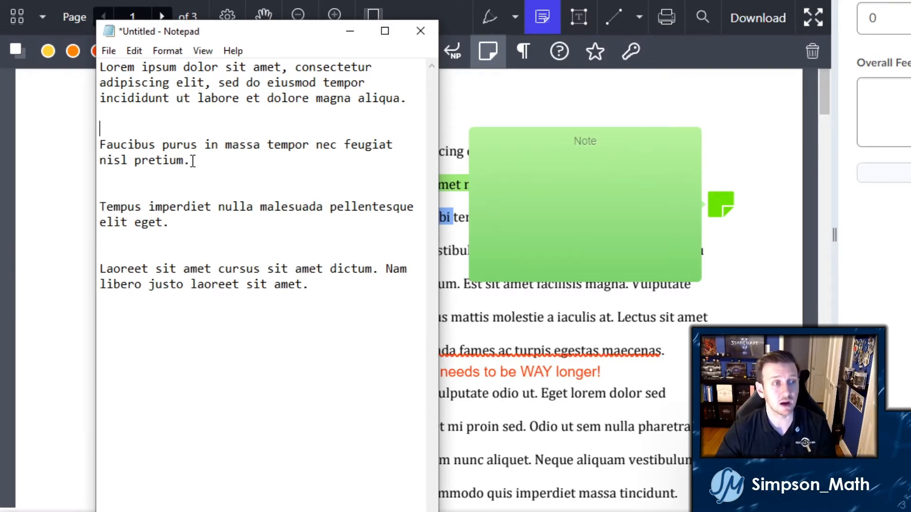
left_click_drag(205, 161, 93, 73)
key("ctrl+c")
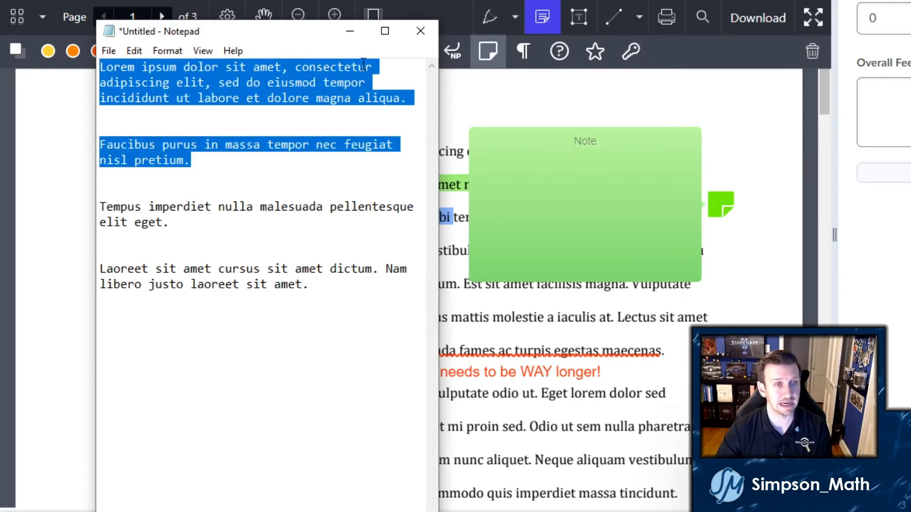
Return to the annotation viewer and paste the copied comments into the green note, leaving one blank line between the two paragraphs.
left_click(349, 40)
left_click(587, 165)
key("ctrl+v")
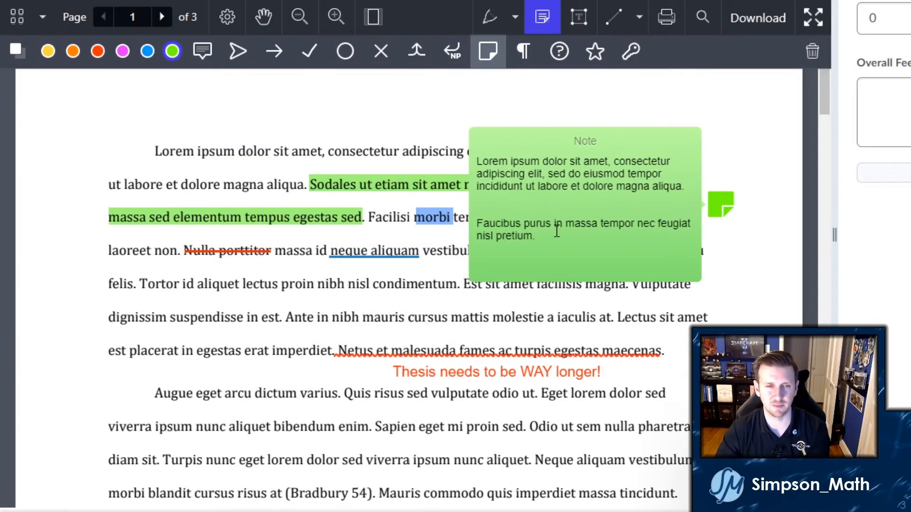
key("BackSpace")
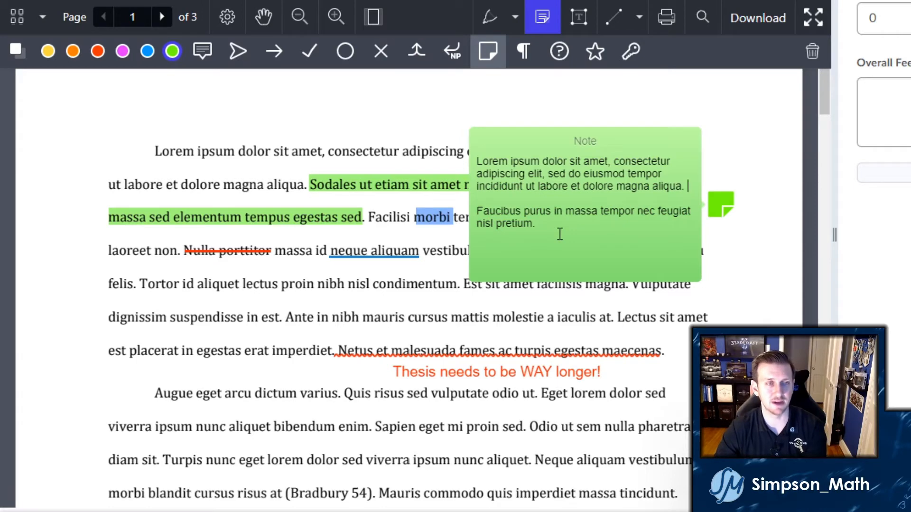
left_click(744, 157)
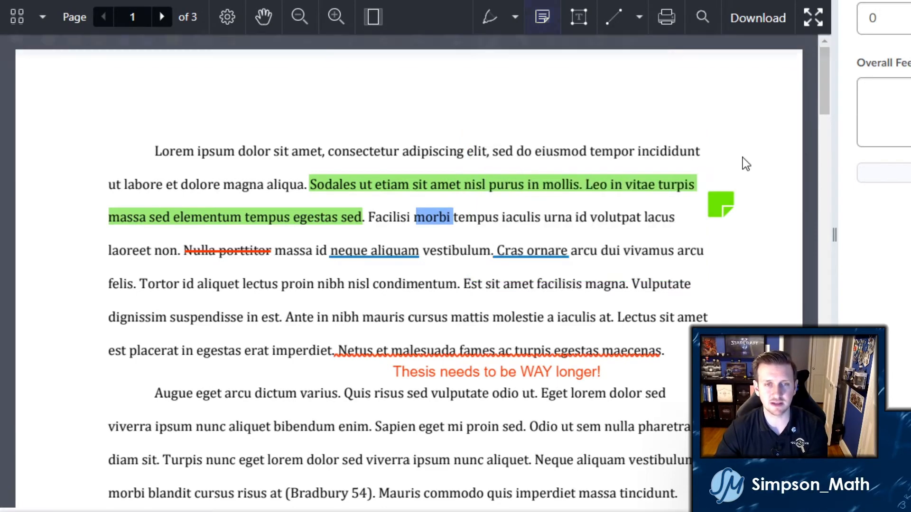
Change the note's icon to the right pointer and move it into the left margin beside the highlighted line.
mouse_move(726, 210)
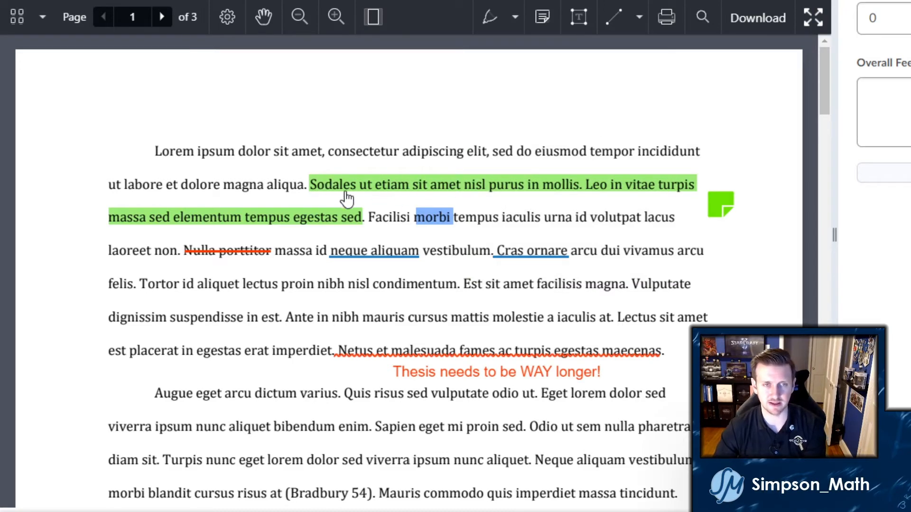
mouse_move(728, 227)
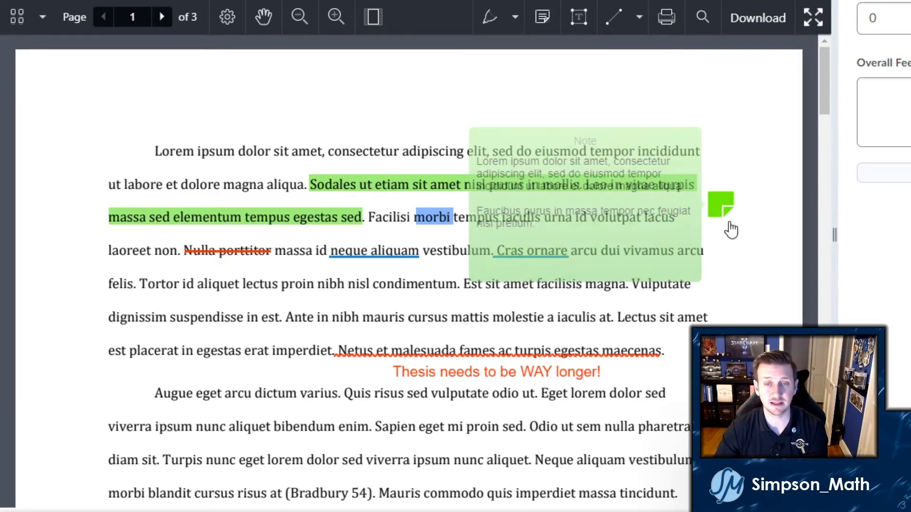
mouse_move(721, 202)
left_mouse_down()
mouse_move(725, 189)
mouse_move(707, 236)
mouse_move(728, 205)
mouse_move(719, 208)
left_mouse_up()
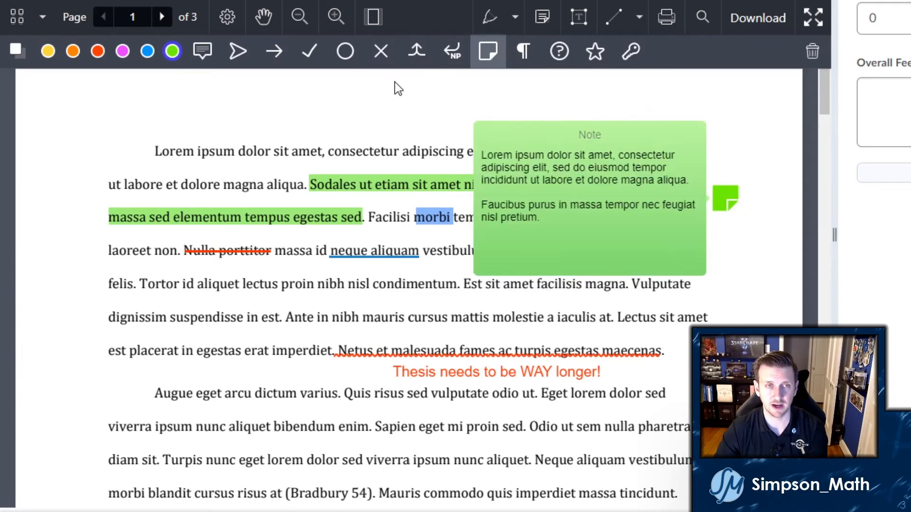
left_click(202, 50)
left_click(237, 51)
left_click_drag(732, 214, 81, 212)
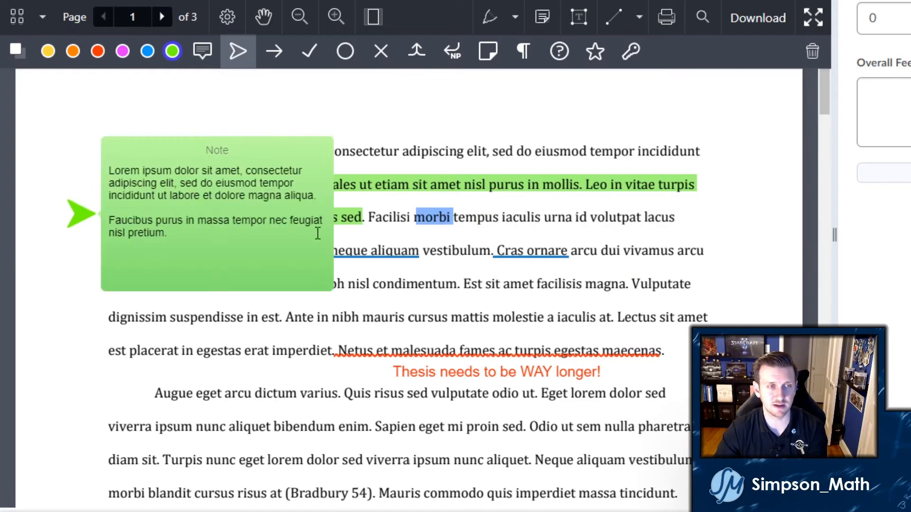
left_click(357, 97)
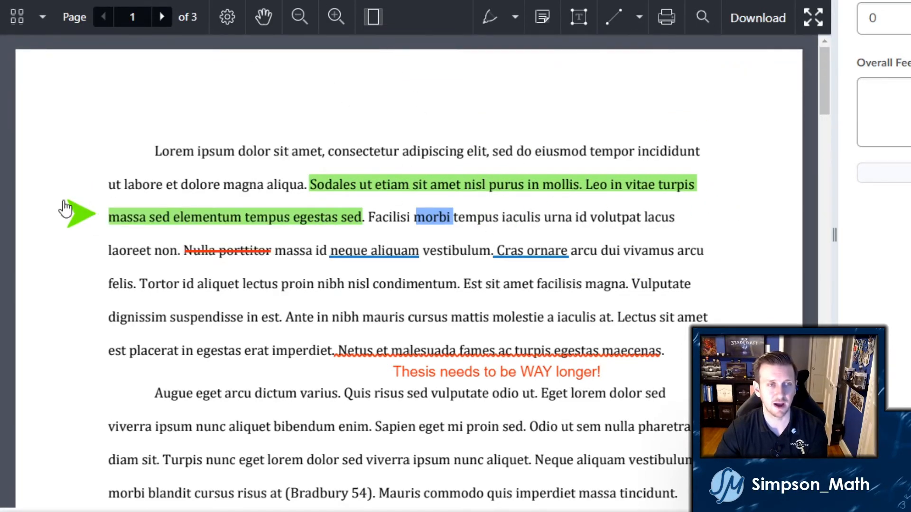
Set the note's icon back to the sticky note and move it into the right margin beside the highlighted text.
left_click(82, 214)
left_click(488, 51)
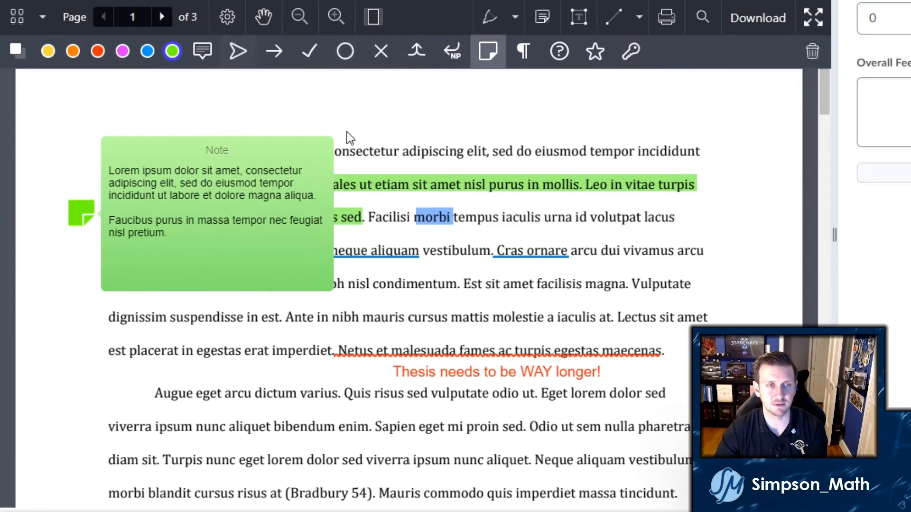
left_click_drag(85, 207, 713, 190)
mouse_move(711, 207)
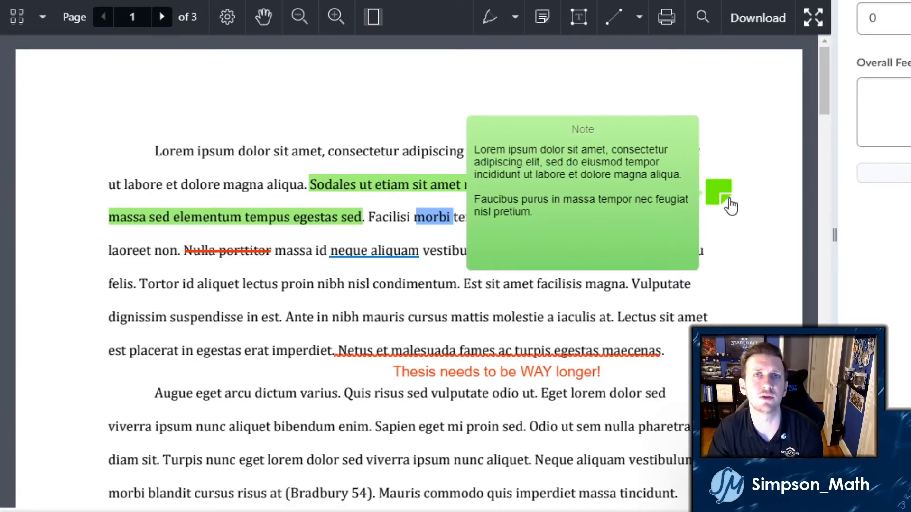
left_click(729, 205)
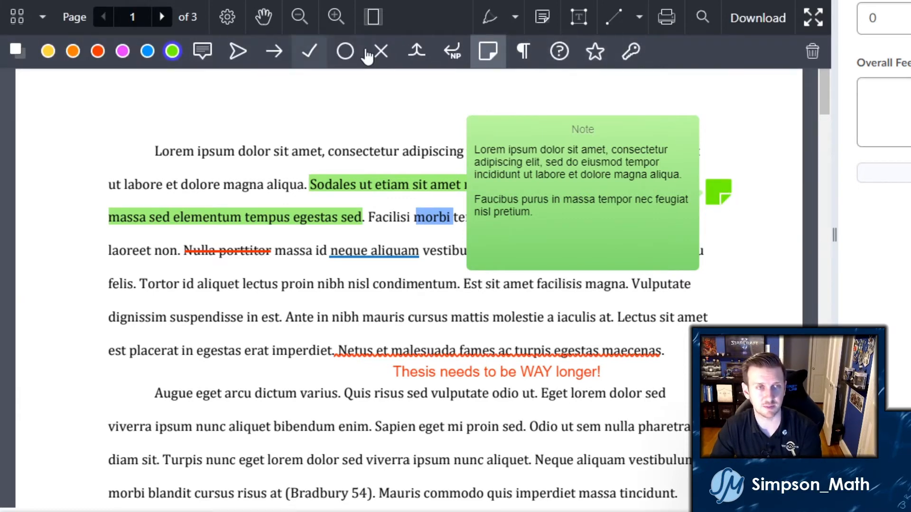
left_click(765, 224)
mouse_move(720, 199)
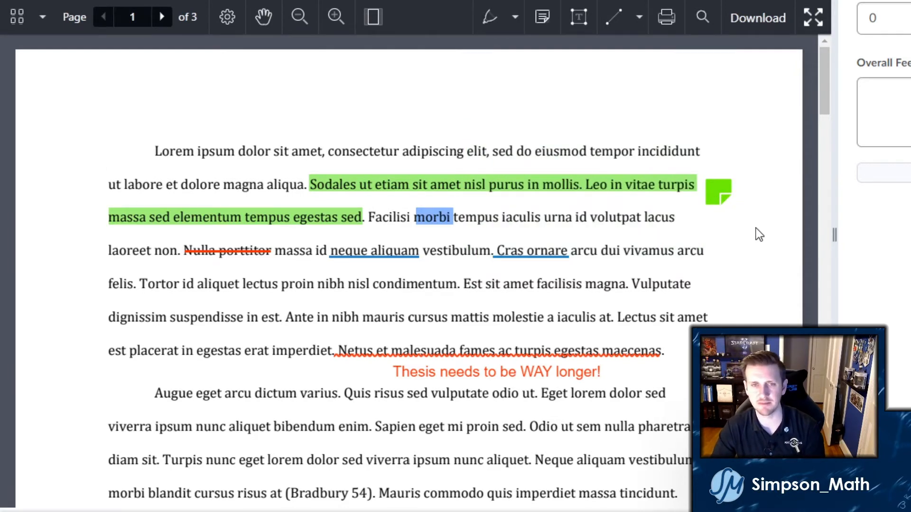
Try light grey and medium grey fills behind the "Thesis needs to be WAY longer!" comment and reset the fill to none.
left_click(506, 375)
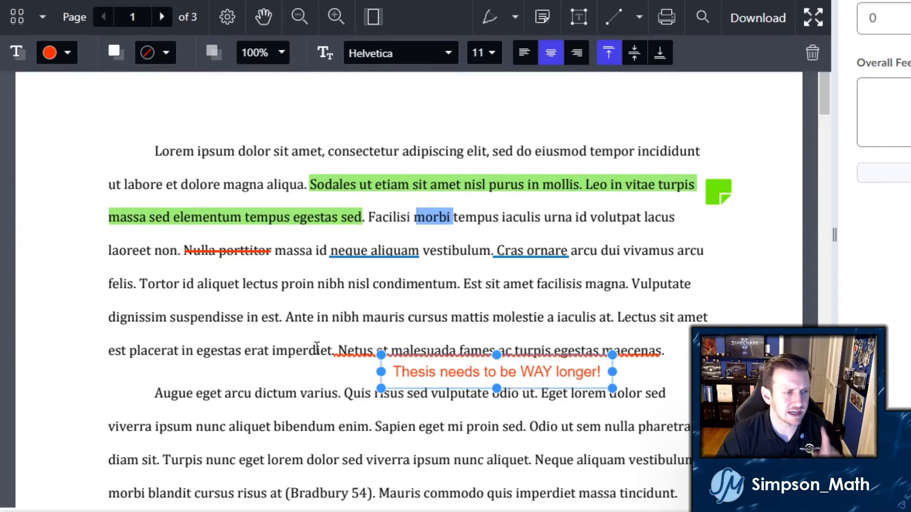
left_click(167, 54)
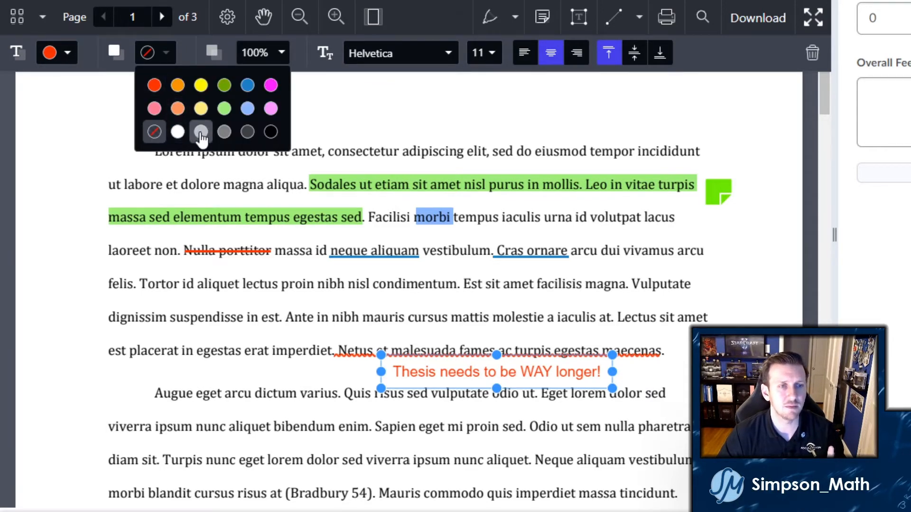
left_click(199, 130)
left_click(166, 53)
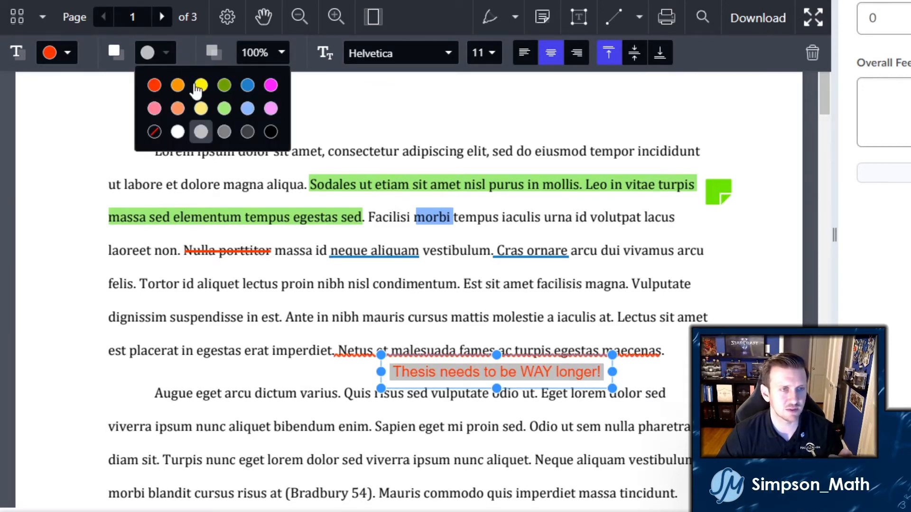
left_click(224, 133)
left_click(168, 52)
left_click(199, 133)
left_click(155, 53)
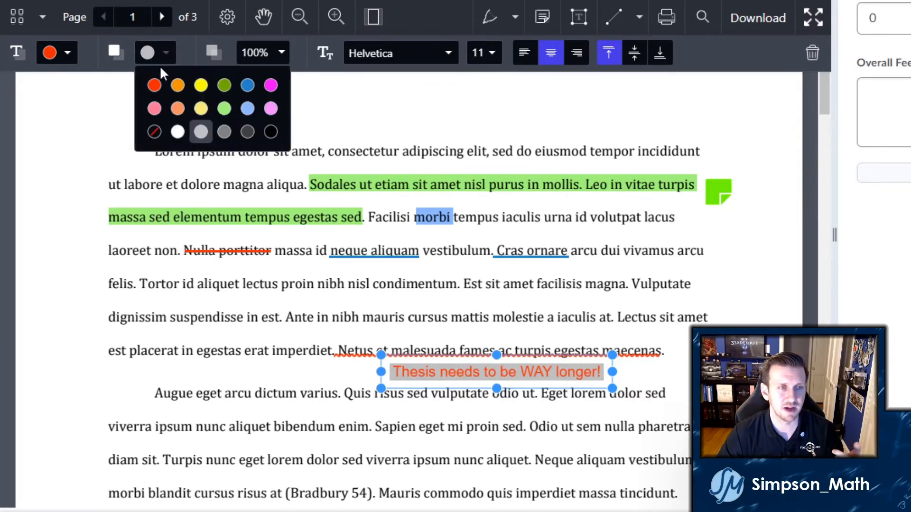
left_click(152, 136)
left_click(679, 359)
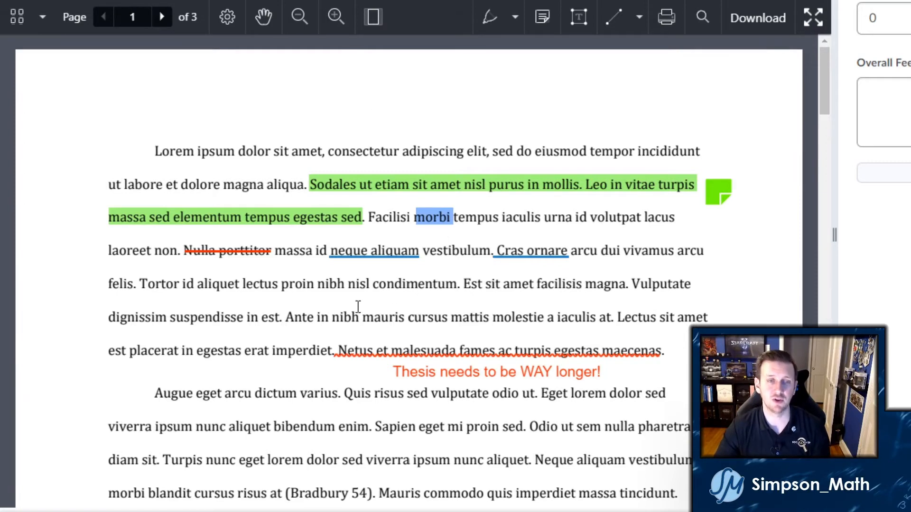
left_click_drag(303, 284, 457, 295)
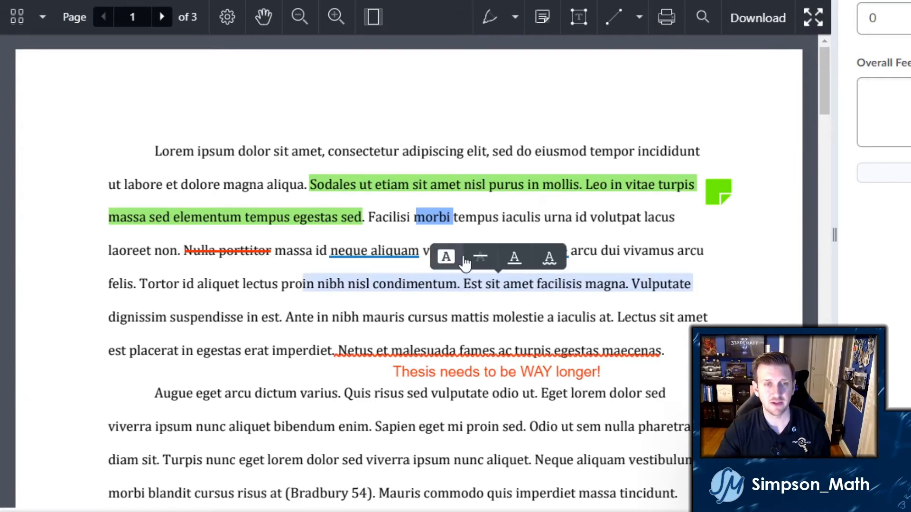
left_click(643, 284)
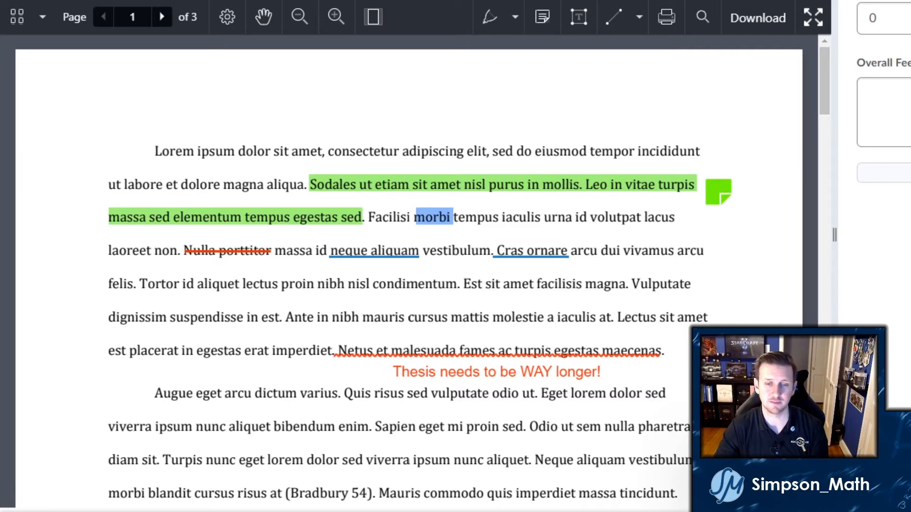
key("alt+Tab")
left_click(220, 172)
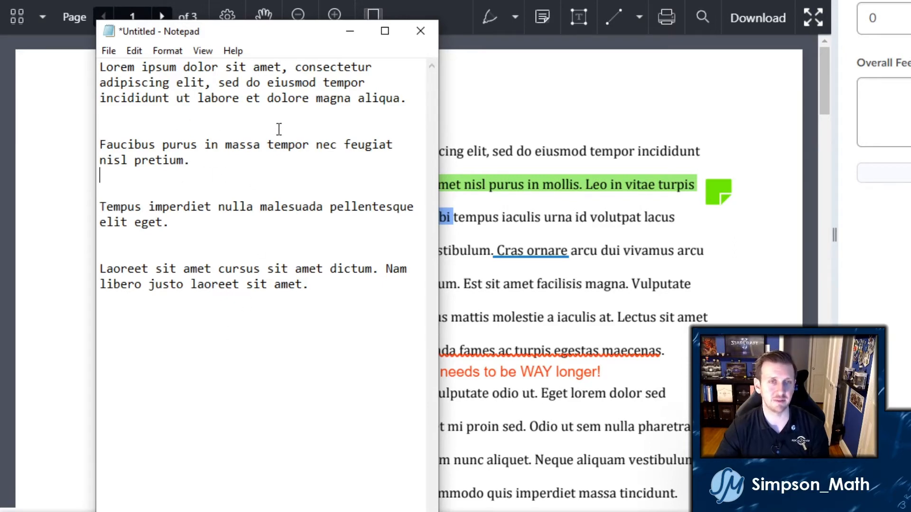
left_click(350, 31)
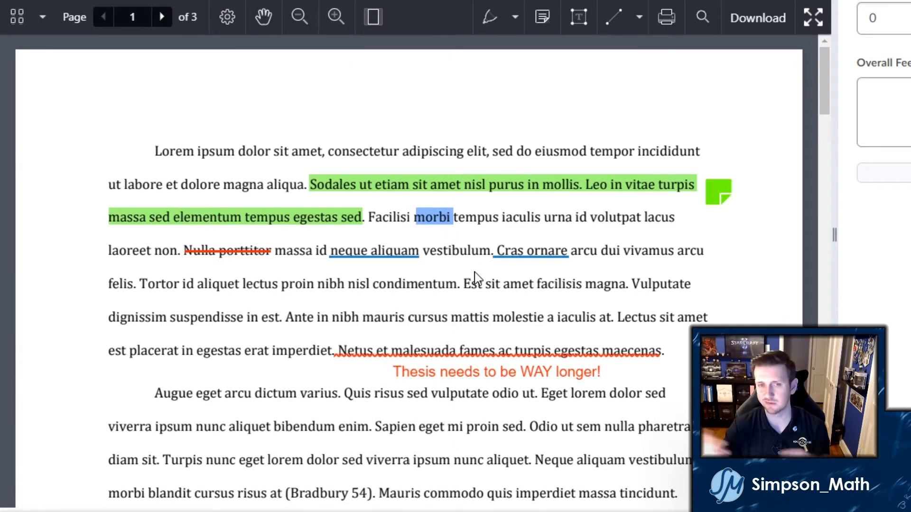
scroll(474, 277, "down", 8)
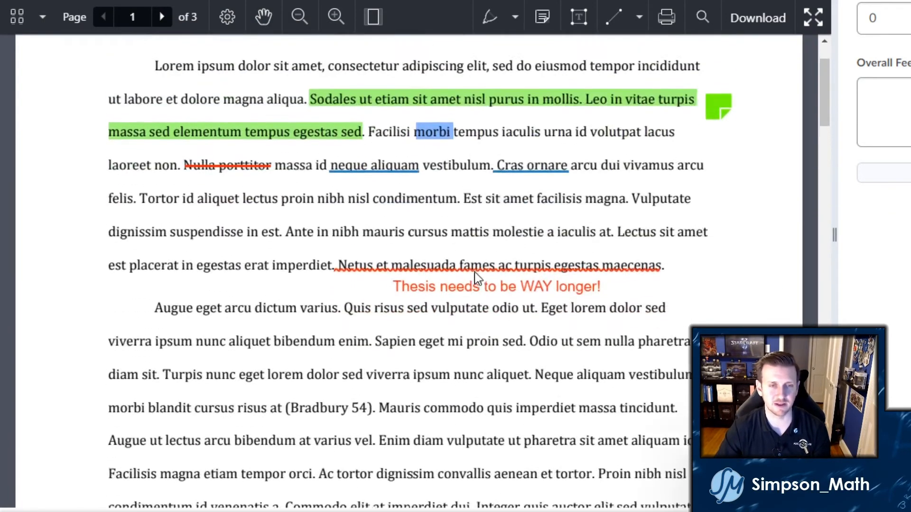
Look through the pages of the submission and return to the annotated paragraphs on page 1.
scroll(478, 273, "down", 20)
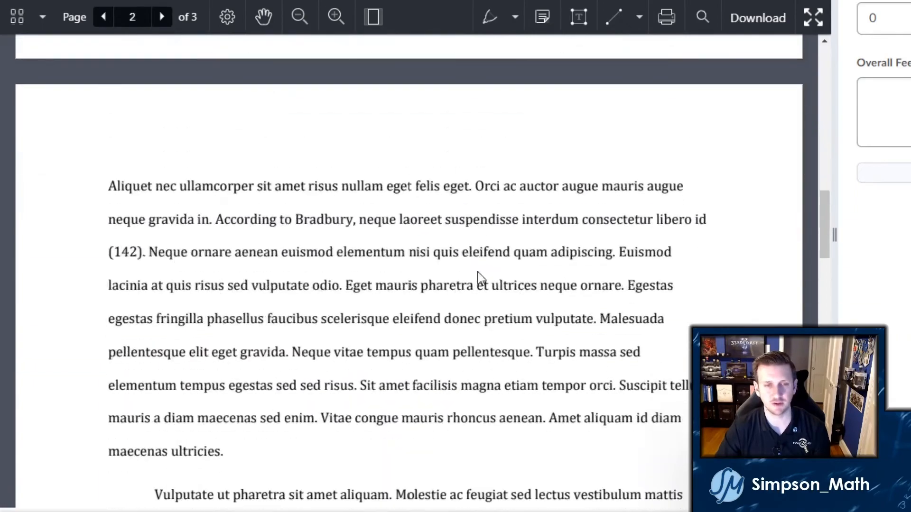
scroll(479, 272, "down", 12)
scroll(479, 271, "up", 20)
scroll(479, 272, "up", 18)
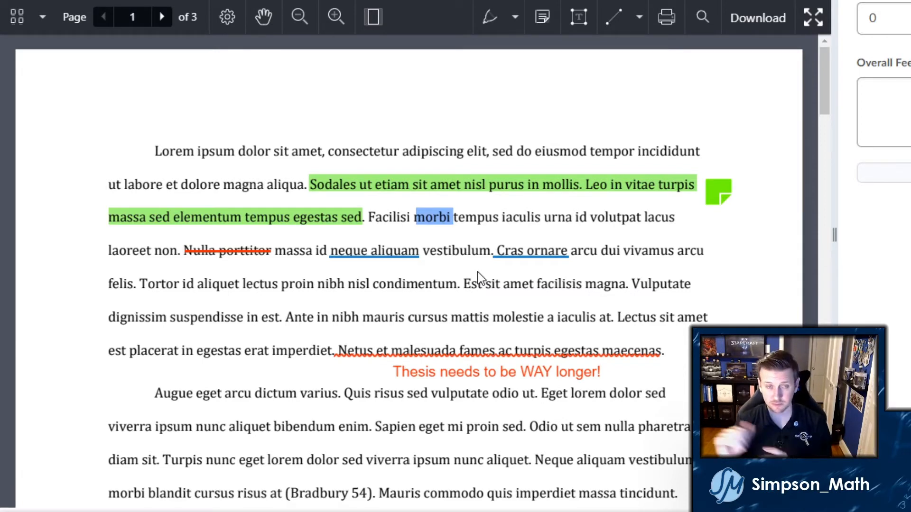
scroll(309, 247, "down", 2)
scroll(309, 248, "down", 2)
scroll(311, 248, "up", 4)
scroll(324, 245, "down", 2)
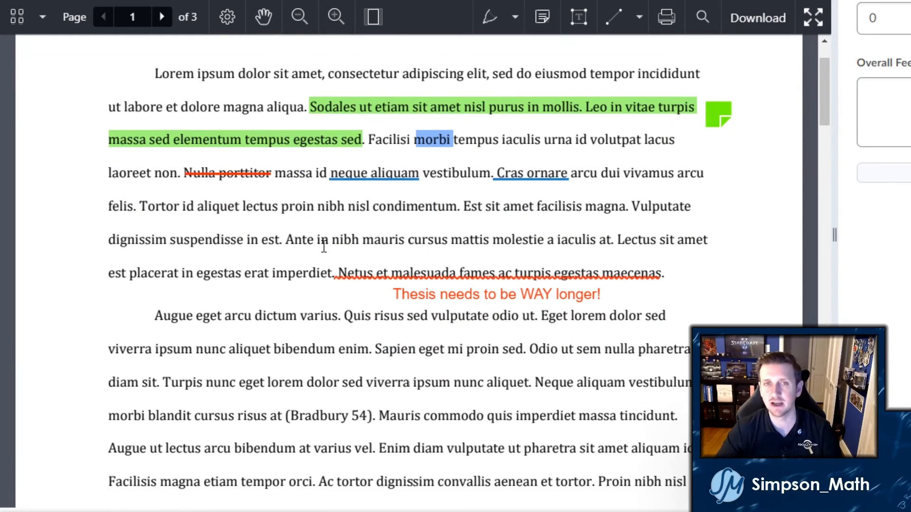
Start a text comment in the left margin beside the second paragraph and insert scissors emojis found by searching "sciss".
left_click(578, 18)
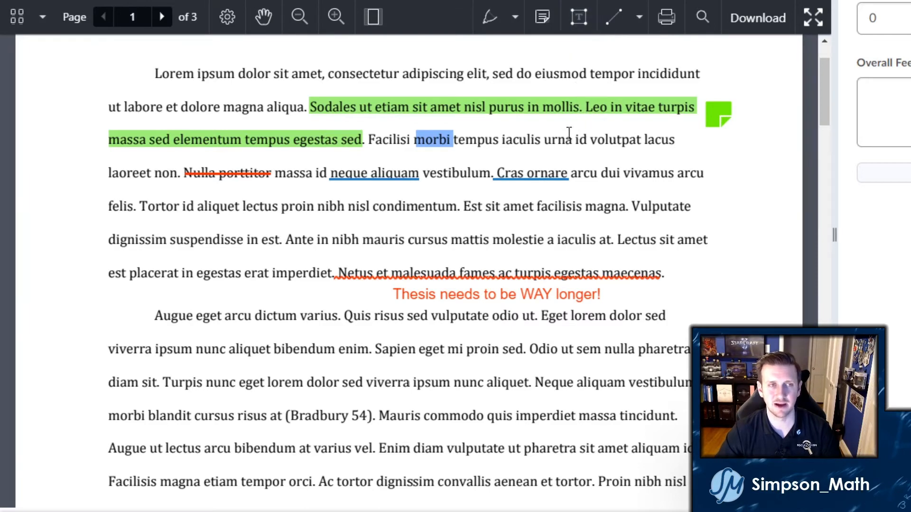
left_click(578, 19)
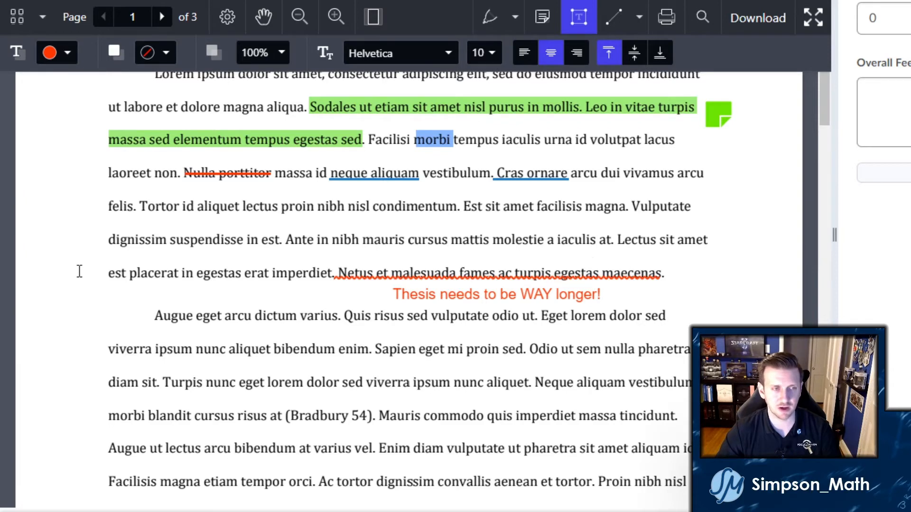
left_click(79, 306)
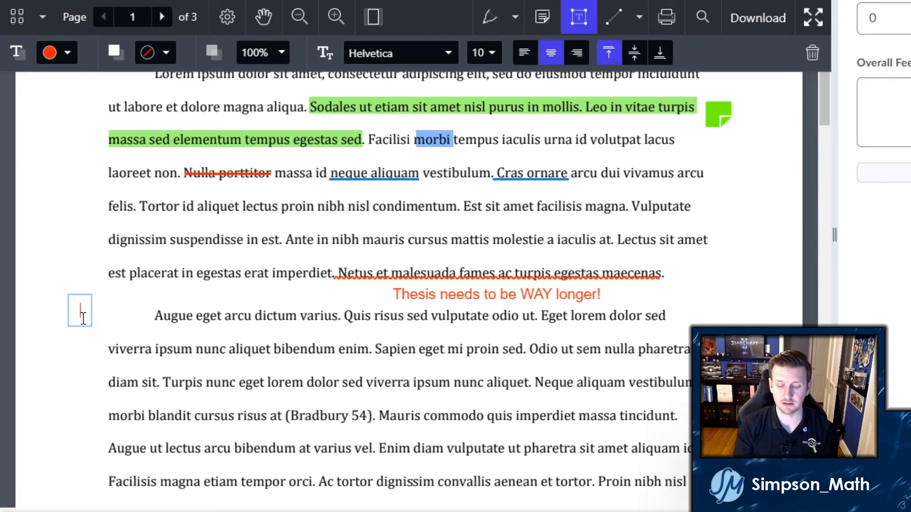
key("super+period")
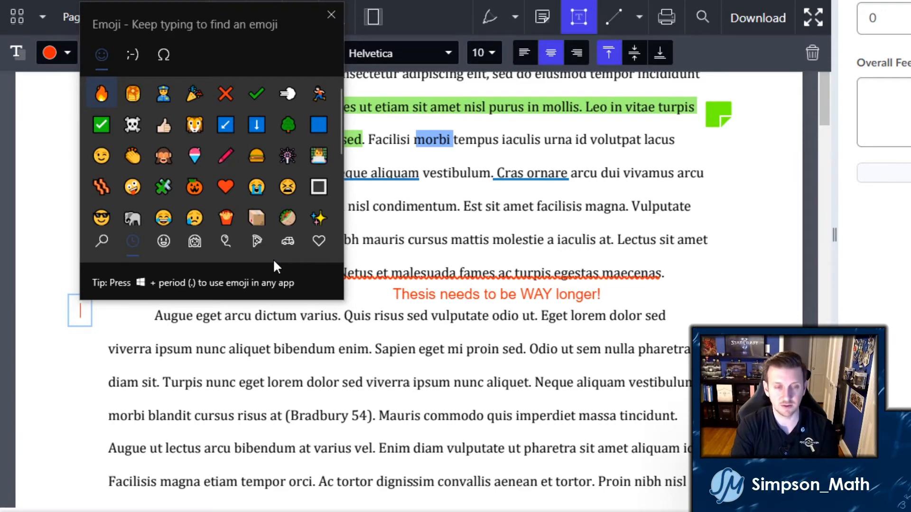
type("sd")
key("BackSpace")
type("ciss")
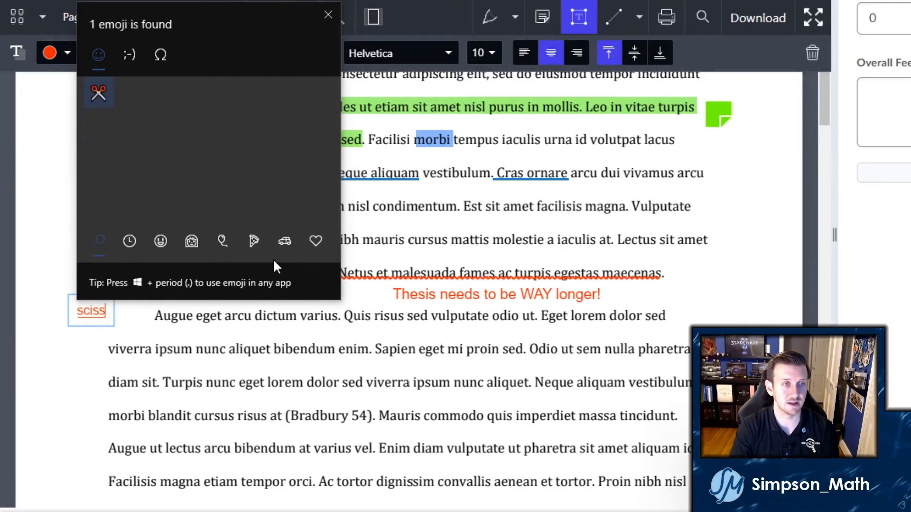
left_click(100, 94)
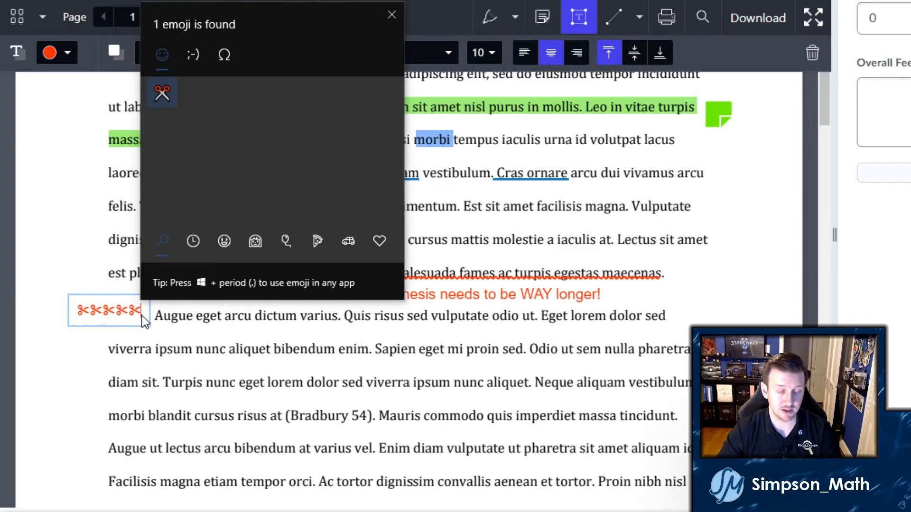
Delete the extra scissors from the margin comment, leaving a single one.
key("Escape")
key("BackSpace")
key("BackSpace")
key("BackSpace")
key("BackSpace")
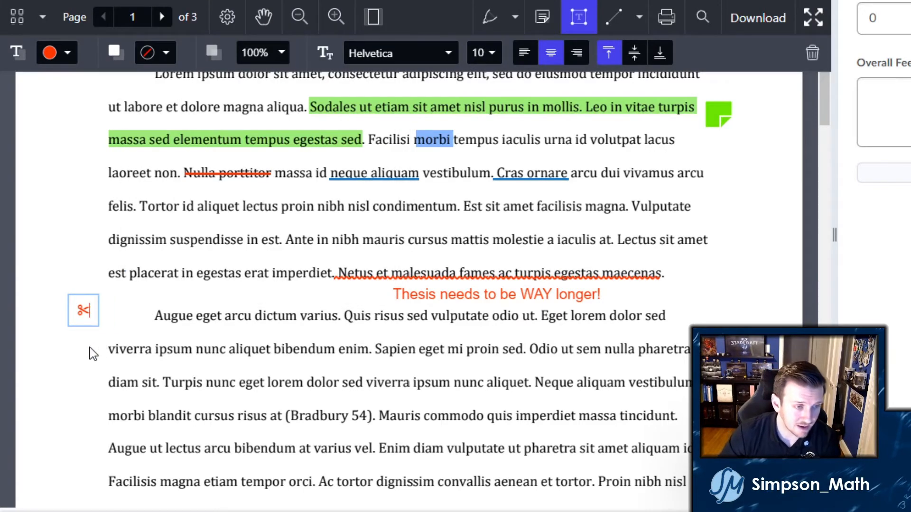
left_click(94, 354)
Enlarge the scissors comment to font size 64 and reposition it beside the start of the second paragraph.
left_click(87, 317)
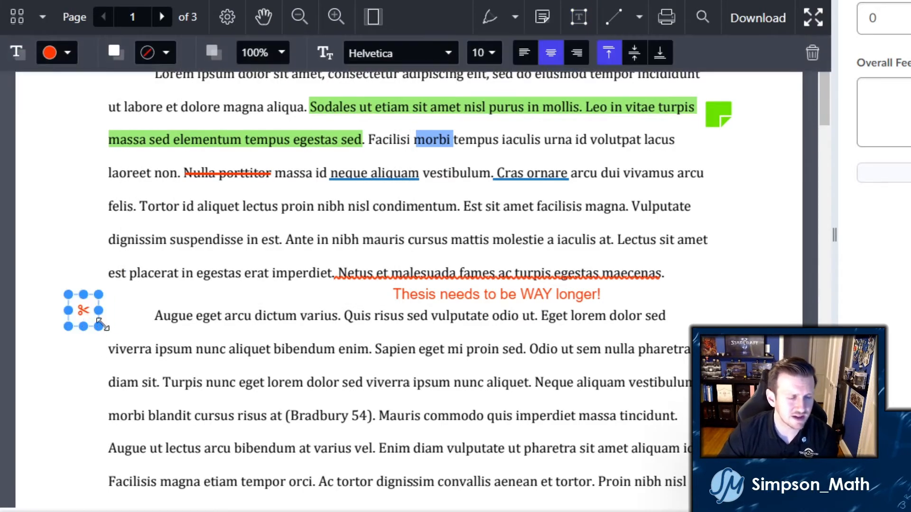
left_click(480, 52)
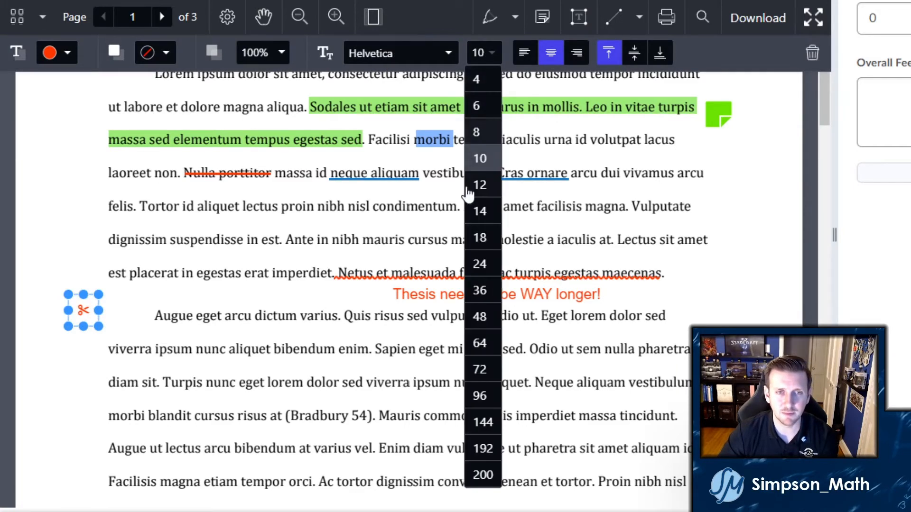
left_click(480, 343)
left_click_drag(114, 354, 87, 302)
left_click(199, 314)
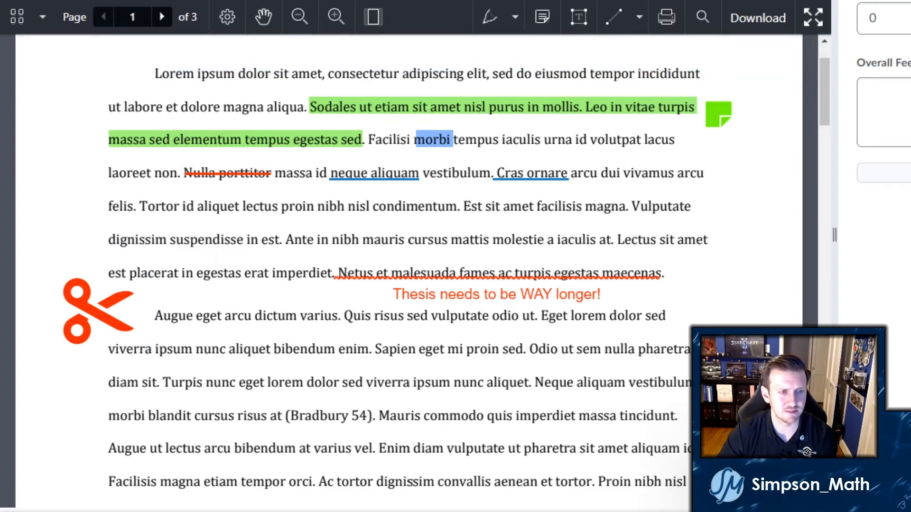
Add a text comment containing a fire emoji in the left margin beside the "laoreet non" line.
left_click(577, 19)
left_click(80, 165)
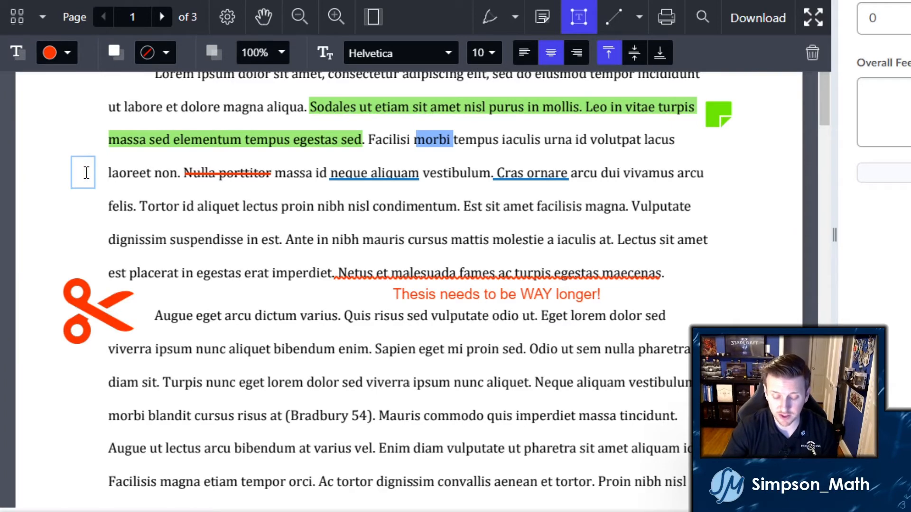
key("super+period")
left_click(142, 274)
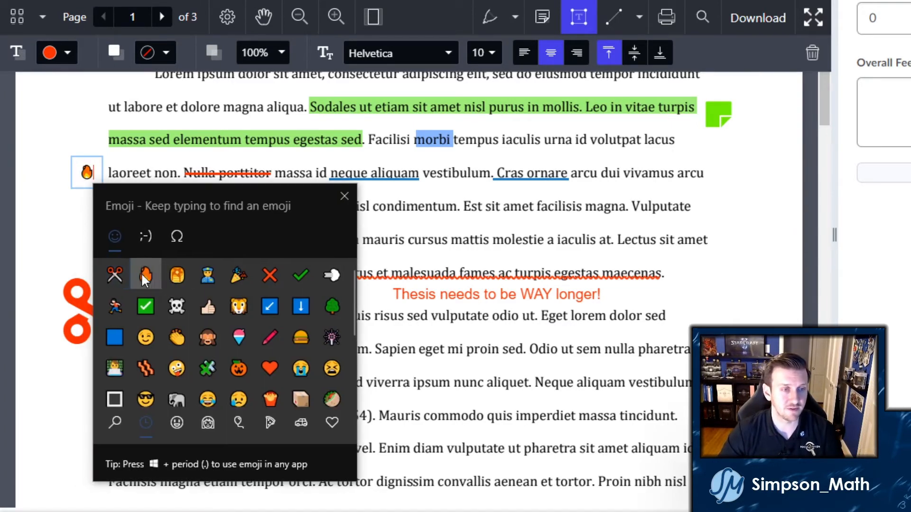
left_click(344, 196)
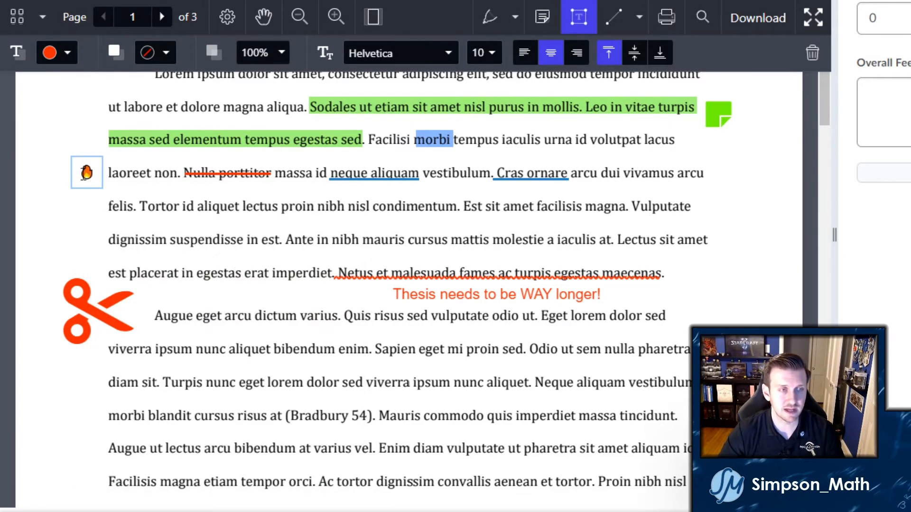
left_click(55, 178)
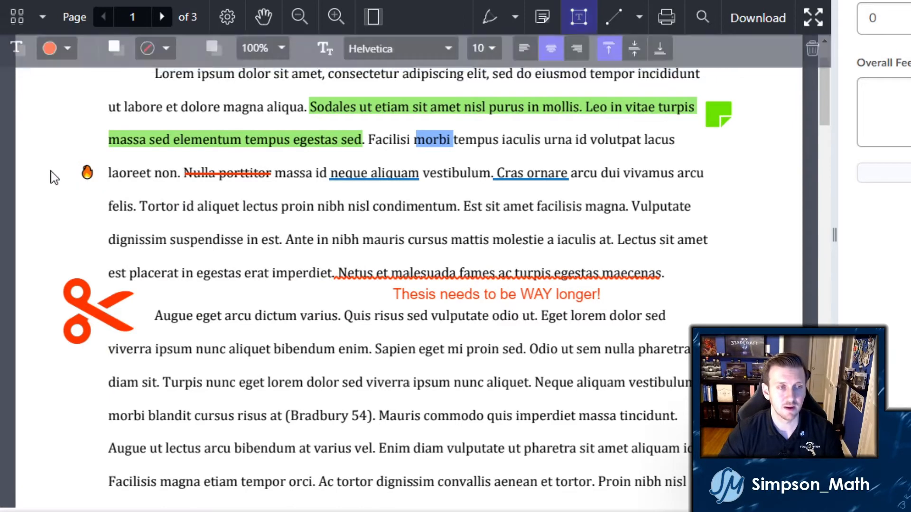
Set the fire emoji comment's font size to 64 and its opacity to 57%.
left_click(86, 175)
left_click(483, 53)
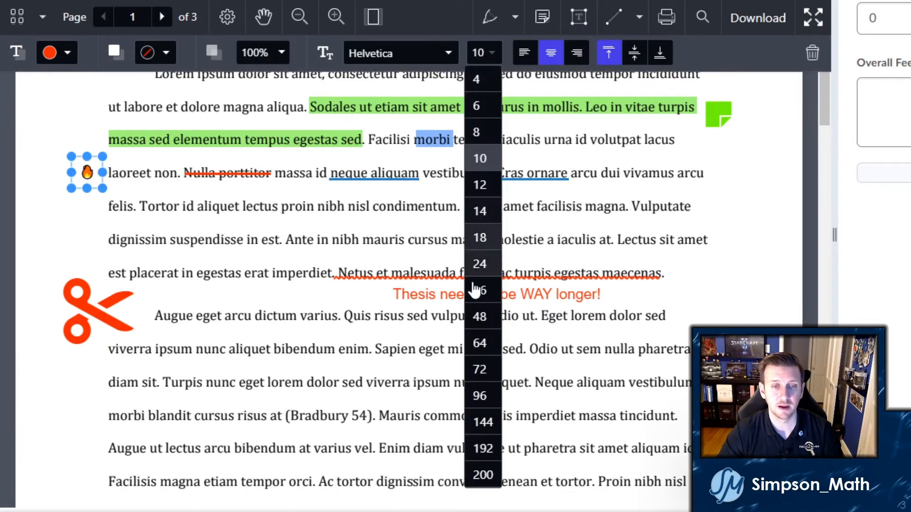
left_click(480, 336)
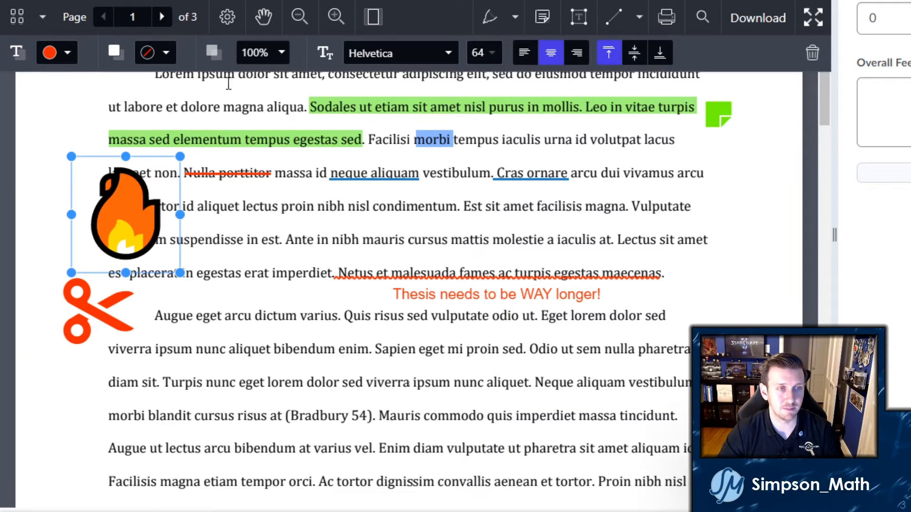
left_click(283, 53)
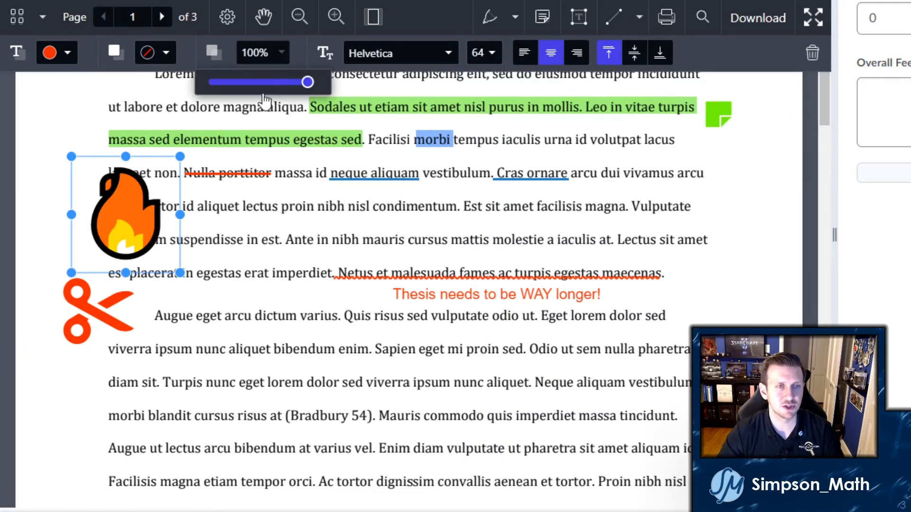
left_click_drag(253, 82, 265, 82)
Move the fire emoji to the right edge of the first paragraph, below the green sticky note.
left_click_drag(146, 205, 712, 220)
left_click(756, 147)
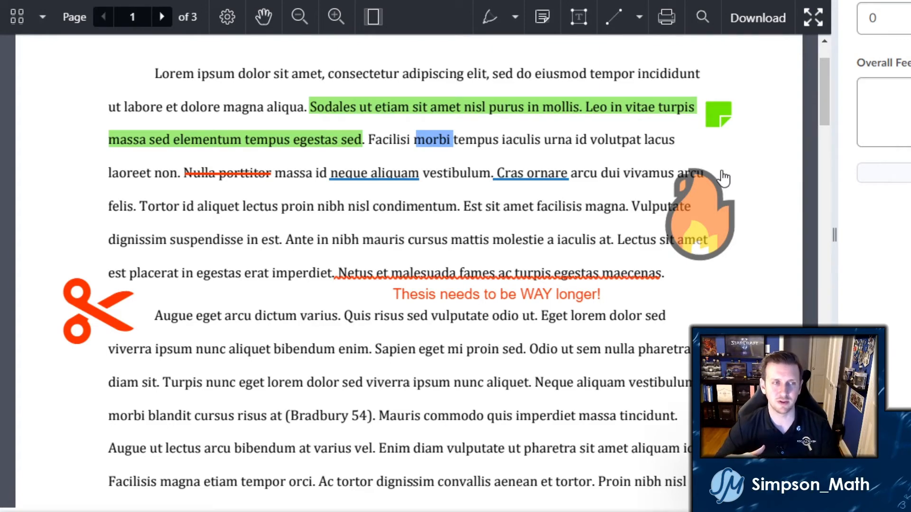
left_click(714, 219)
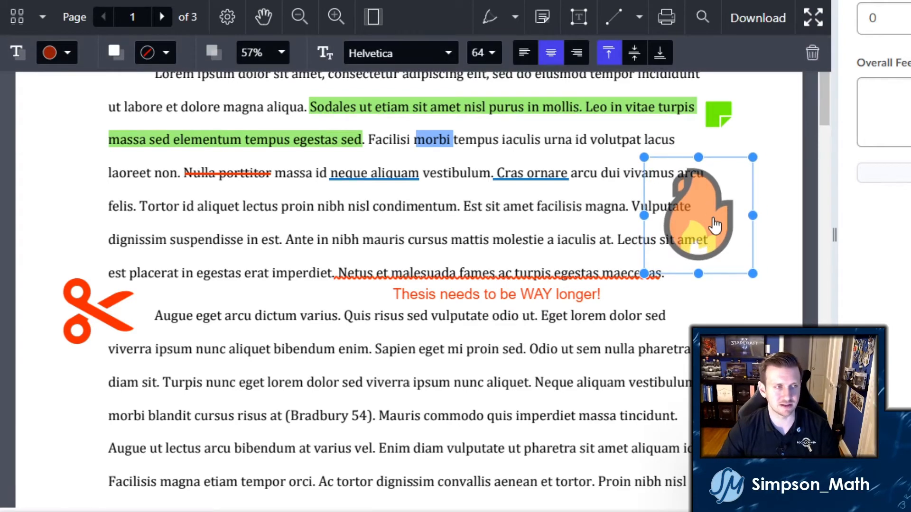
scroll(714, 225, "up", 2)
left_click_drag(551, 266, 564, 276)
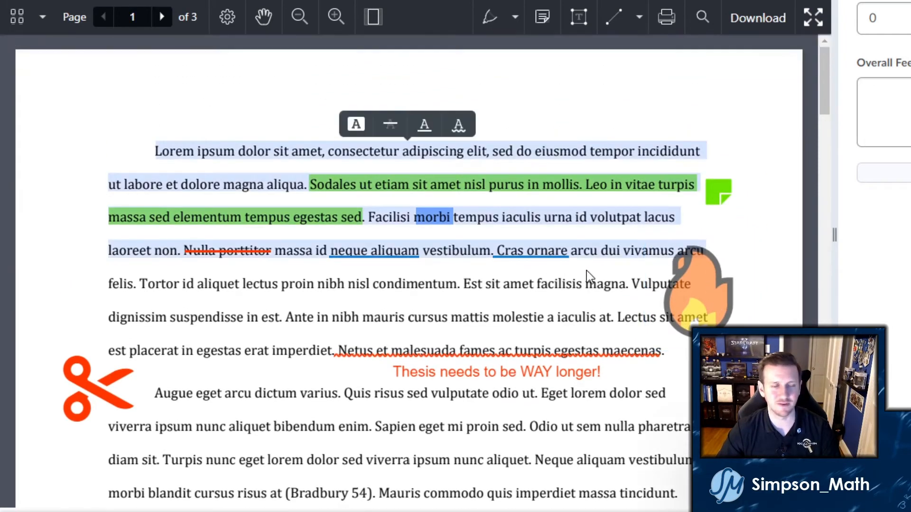
left_click(610, 292)
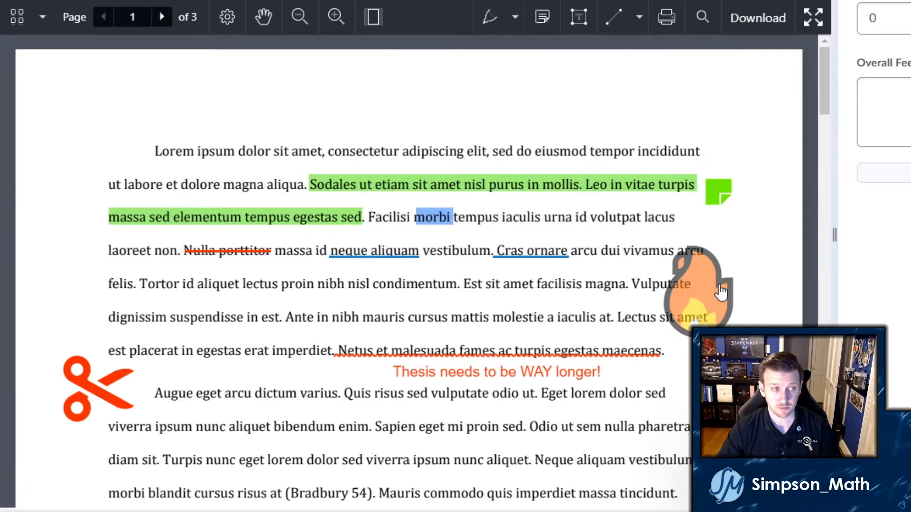
scroll(721, 293, "down", 2)
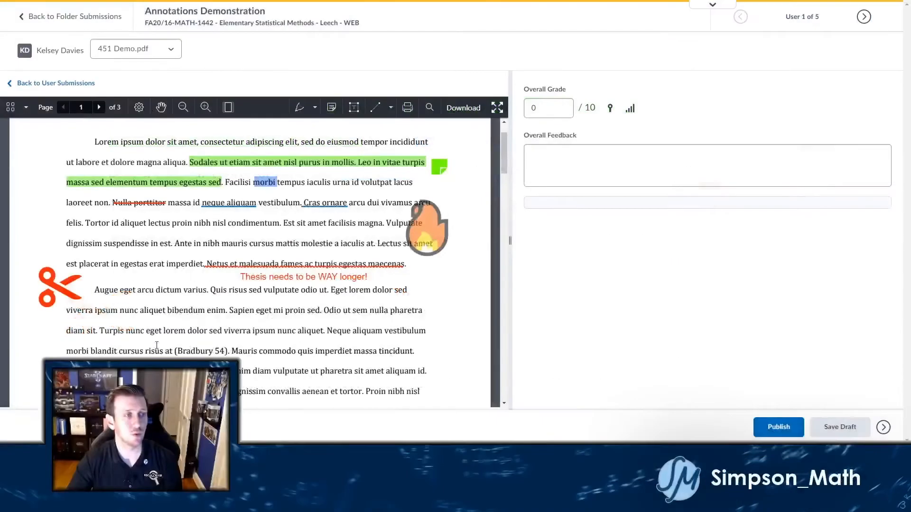
Set the submission's overall grade to 9.5 out of 10 and publish the evaluation.
left_click(562, 109)
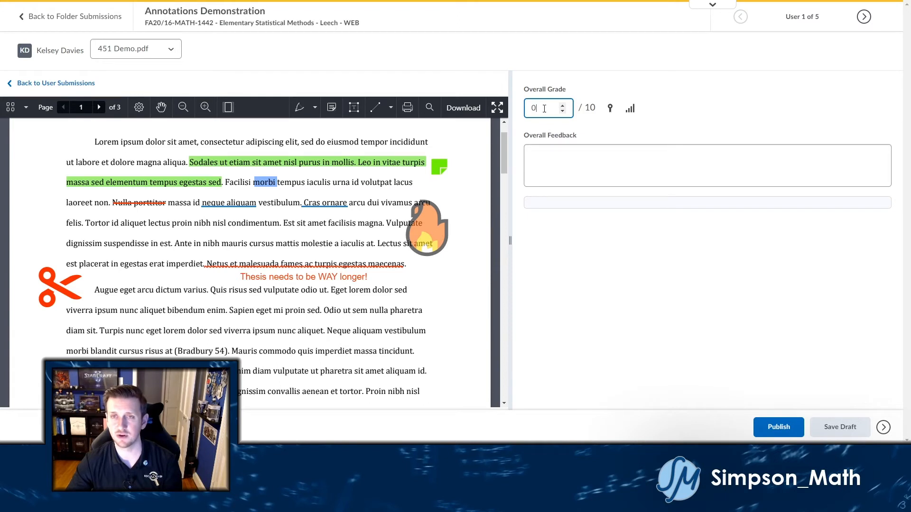
type("9.5")
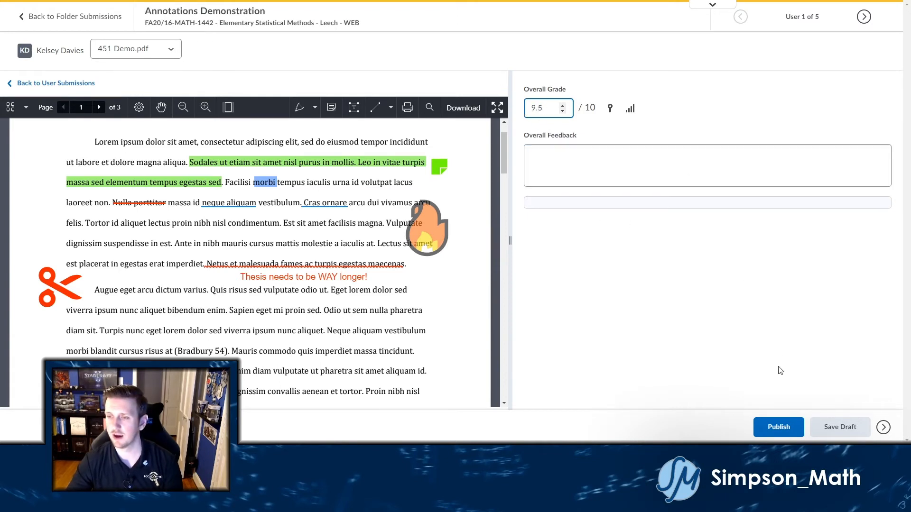
left_click(778, 428)
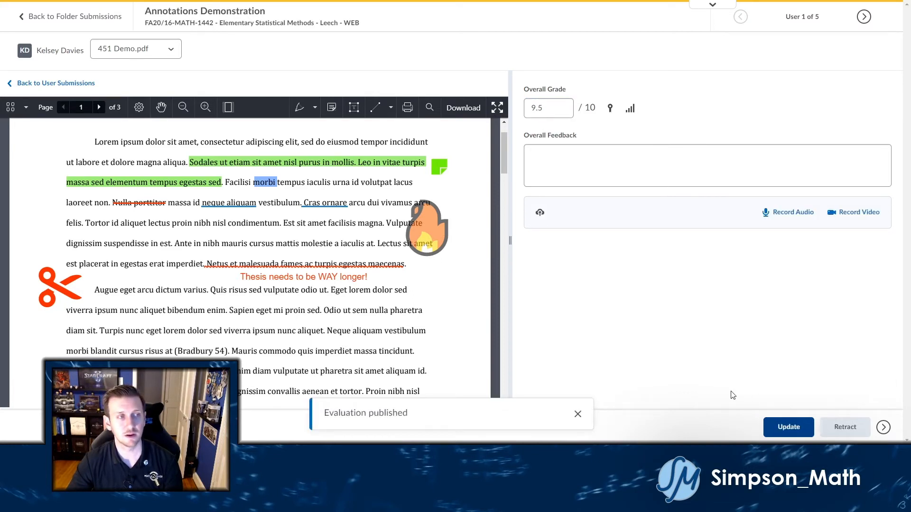
left_click(577, 164)
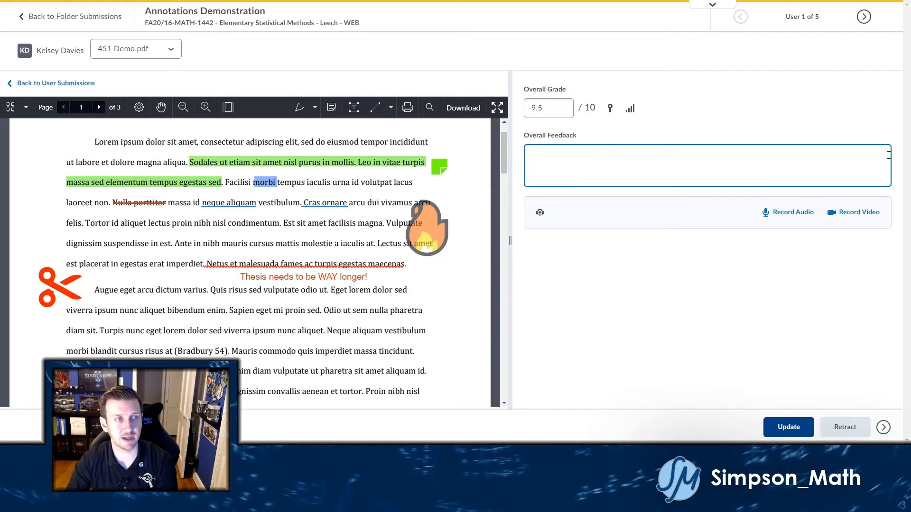
Go to the next student's submission and open the file "Demo - Images in PDF" at its handwritten logarithm work.
left_click(863, 17)
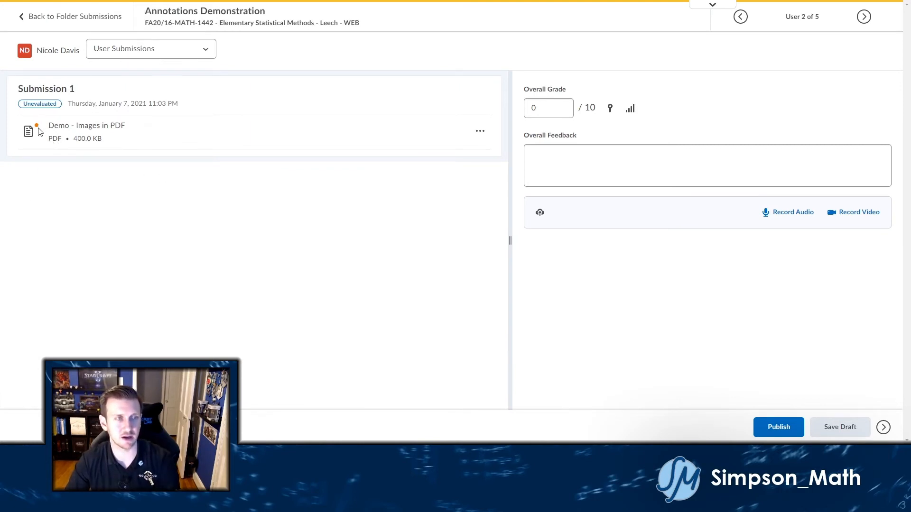
left_click(28, 138)
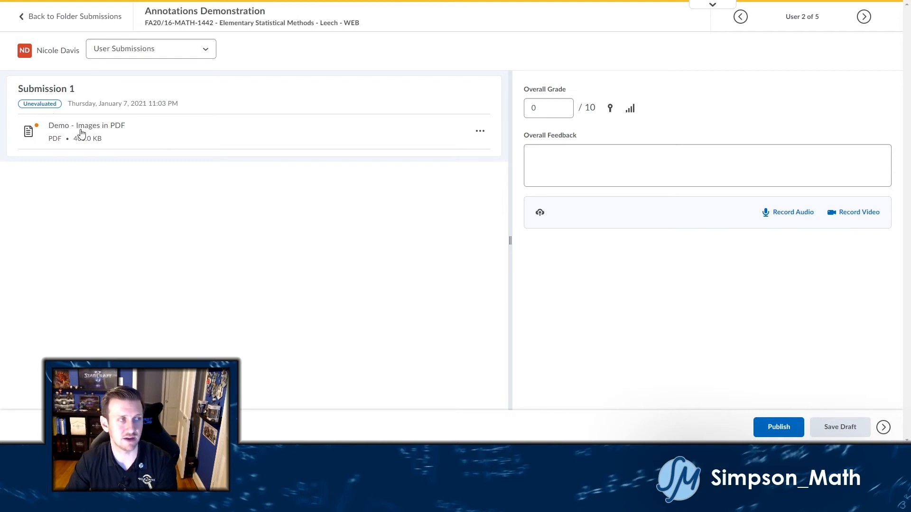
left_click(480, 133)
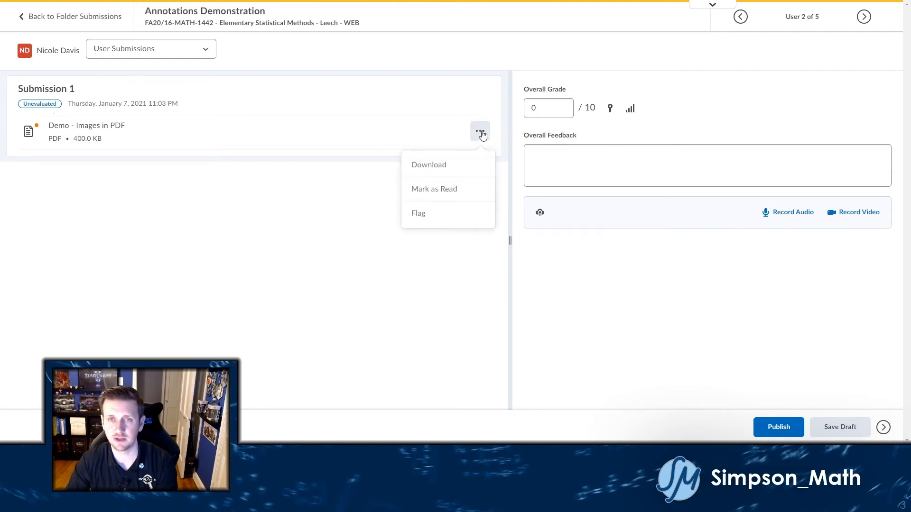
left_click(481, 134)
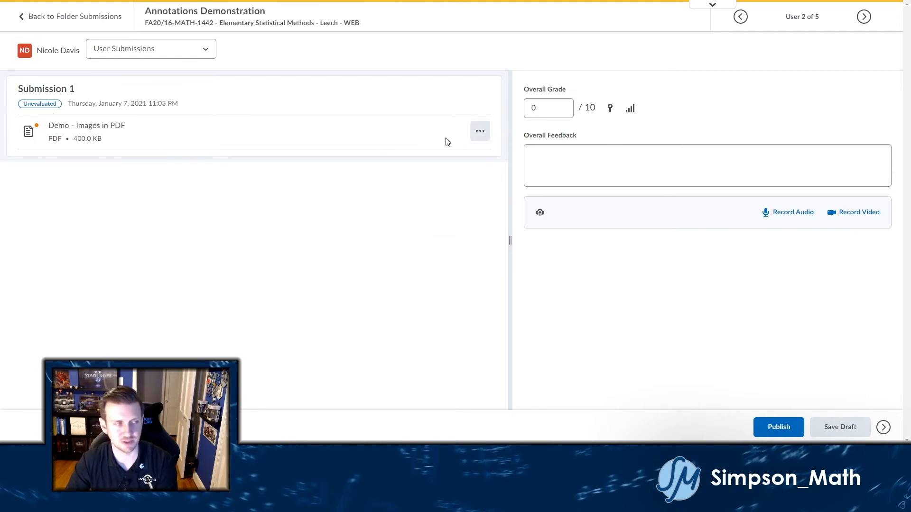
left_click(93, 137)
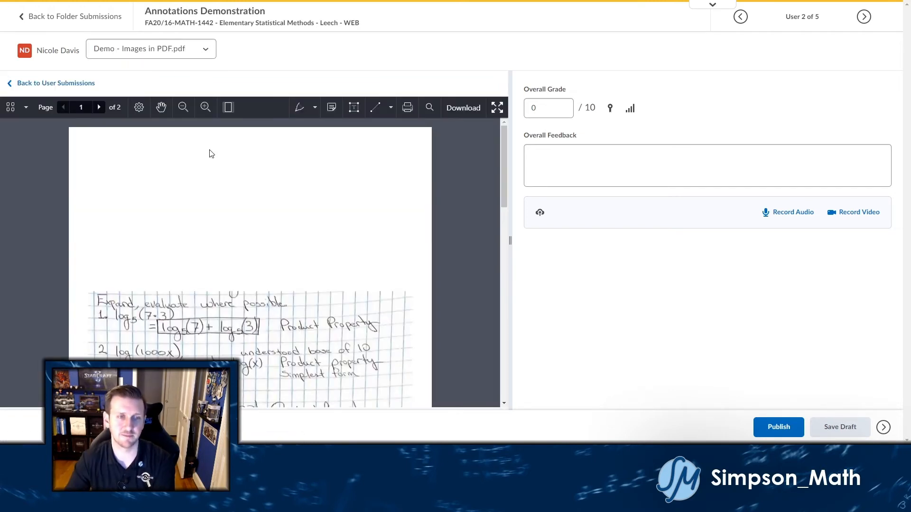
scroll(221, 183, "down", 3)
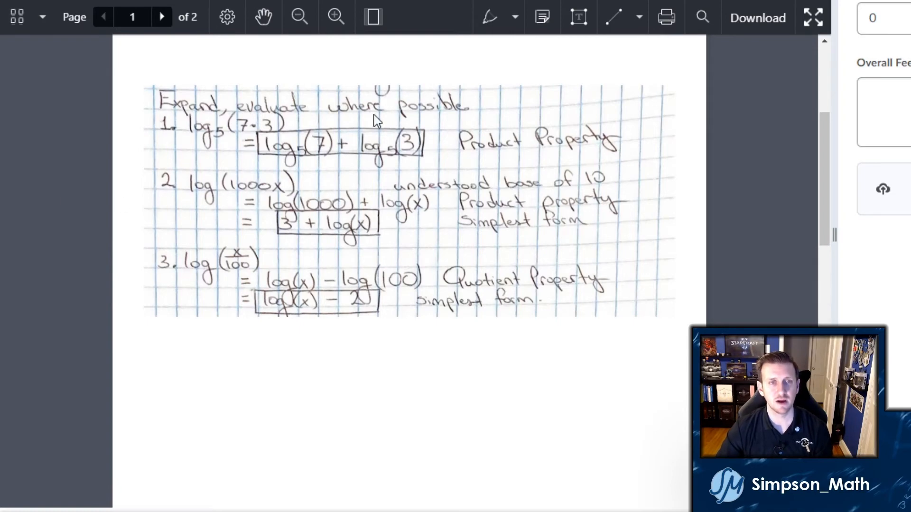
Draw magenta freehand check marks beside problems 1 and 2, and circle the 3 in problem 2's boxed answer.
scroll(351, 169, "up", 5)
scroll(352, 169, "down", 5)
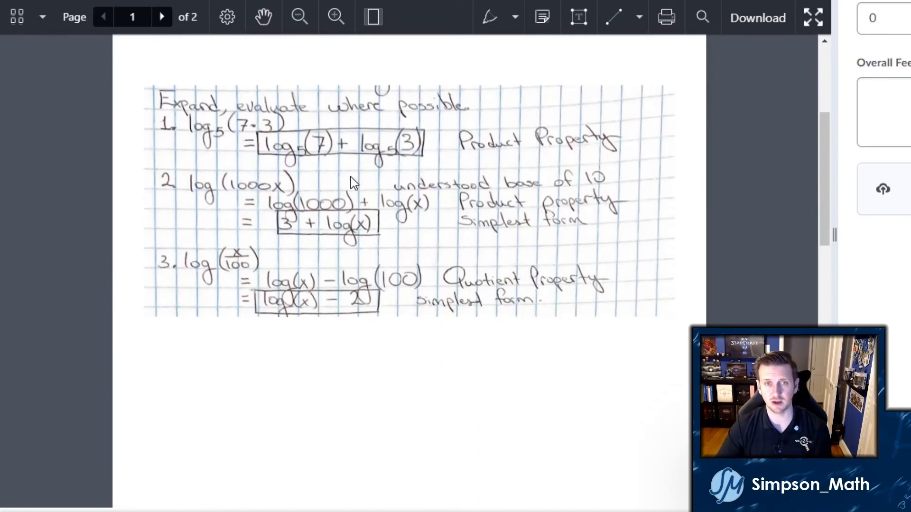
scroll(351, 183, "down", 10)
scroll(350, 177, "up", 15)
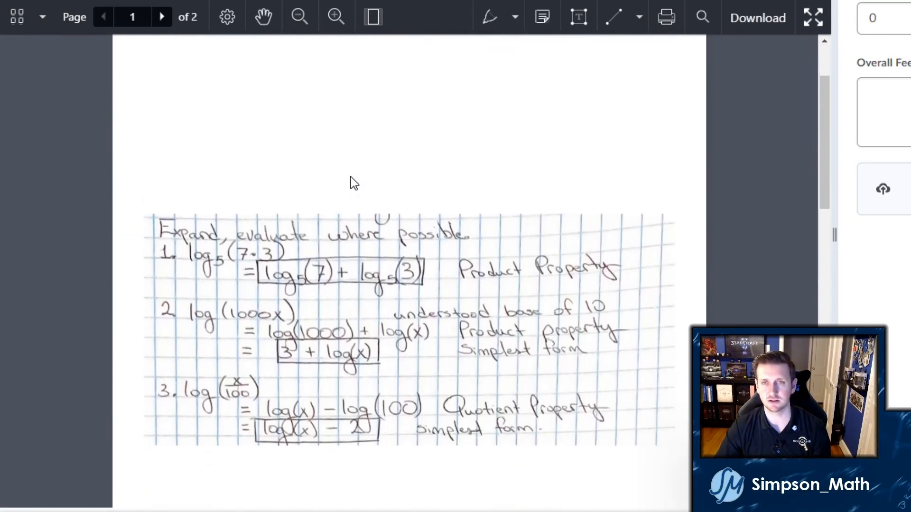
scroll(354, 183, "down", 2)
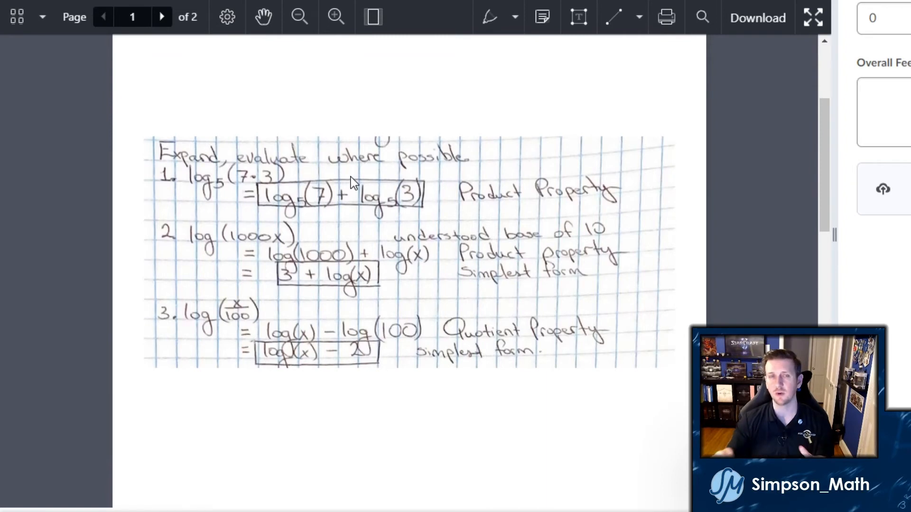
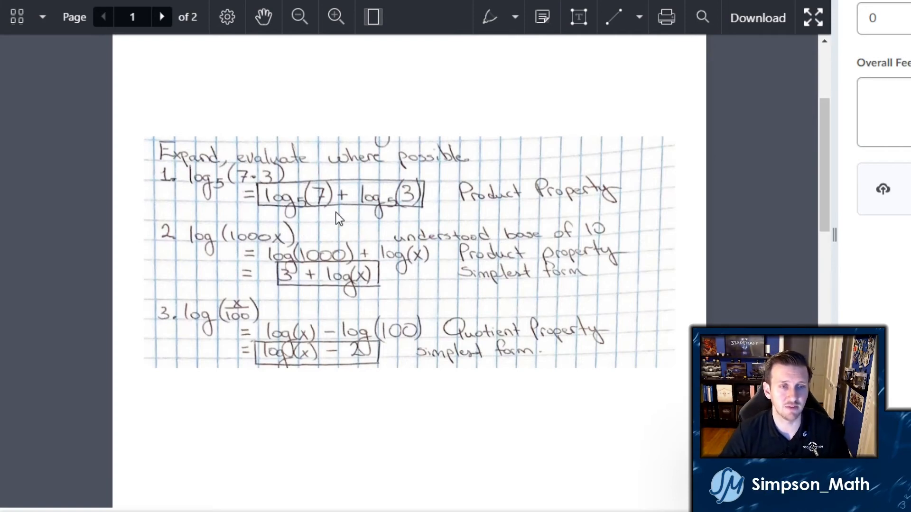
left_click(492, 35)
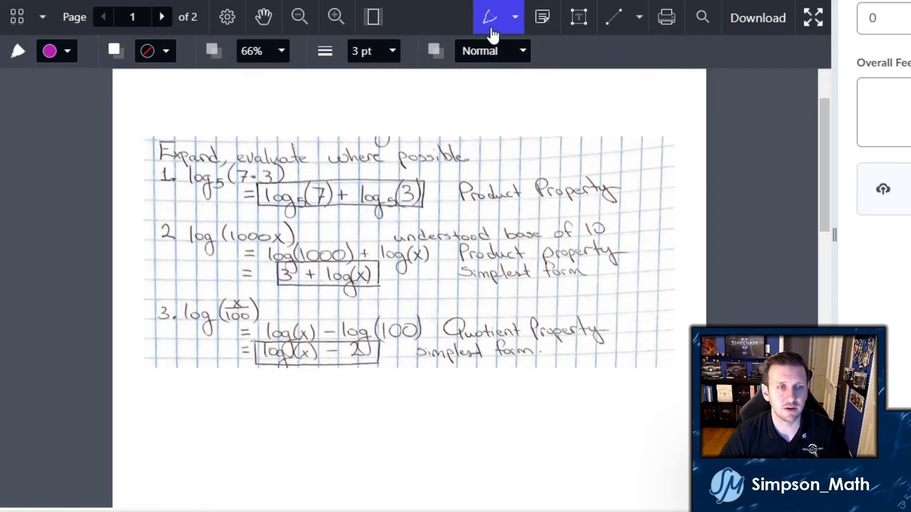
mouse_move(623, 190)
left_mouse_down()
mouse_move(659, 171)
mouse_move(675, 148)
left_mouse_up()
mouse_move(629, 273)
left_mouse_down()
mouse_move(642, 285)
mouse_move(686, 223)
left_mouse_up()
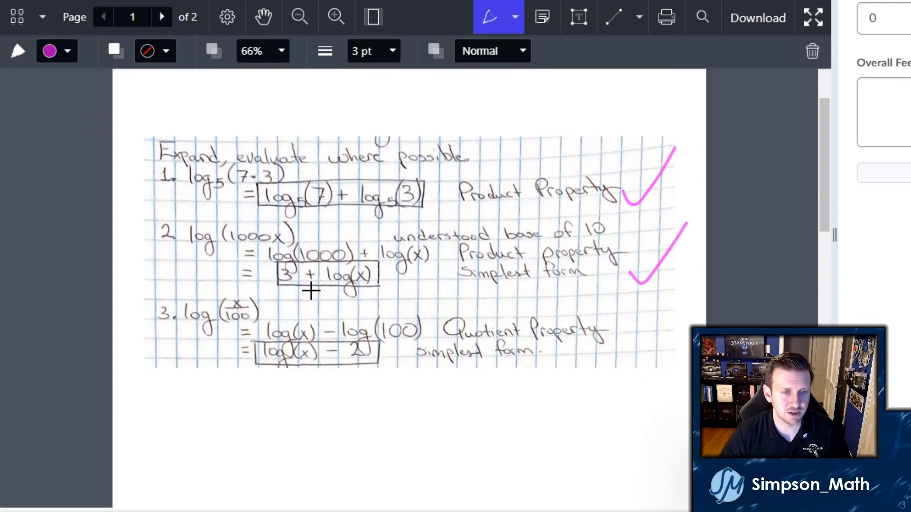
mouse_move(291, 293)
left_mouse_down()
mouse_move(293, 263)
mouse_move(300, 291)
left_mouse_up()
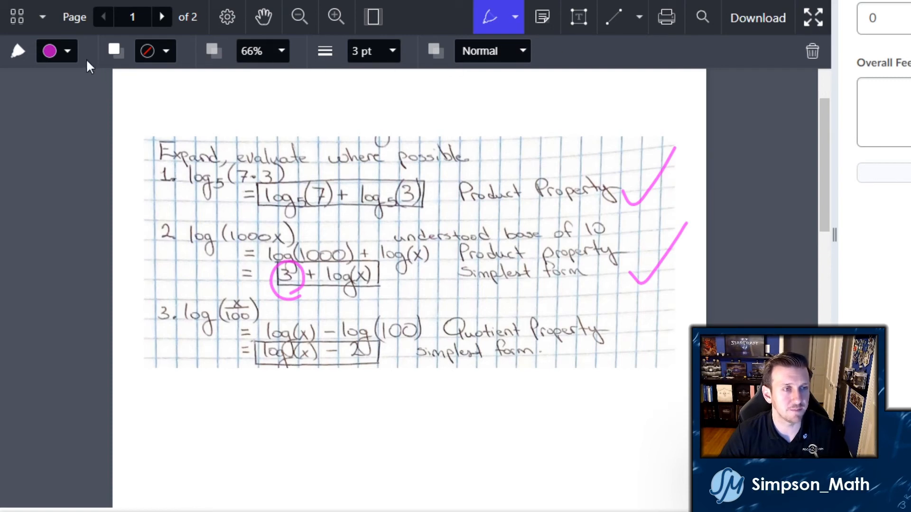
Set the drawing's fill color to yellow and draw a large S-shaped curve down the middle of the handwritten work.
left_click(71, 53)
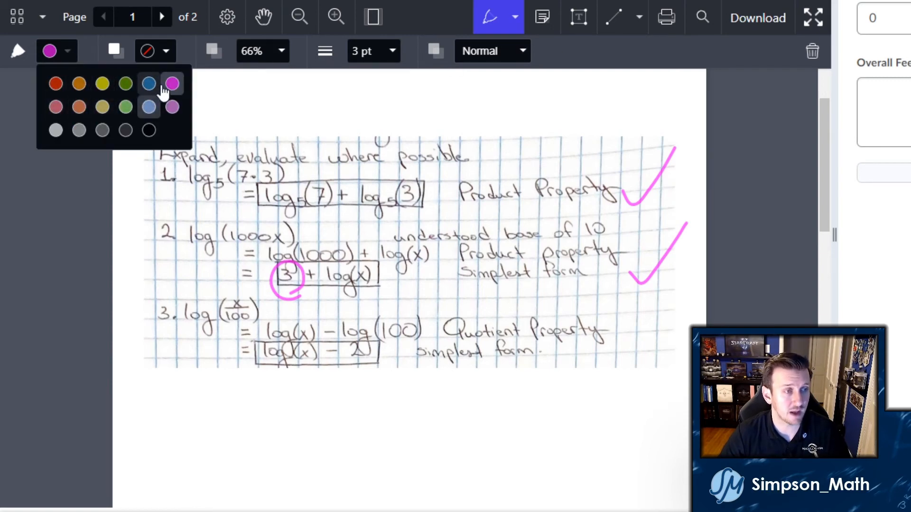
left_click(72, 56)
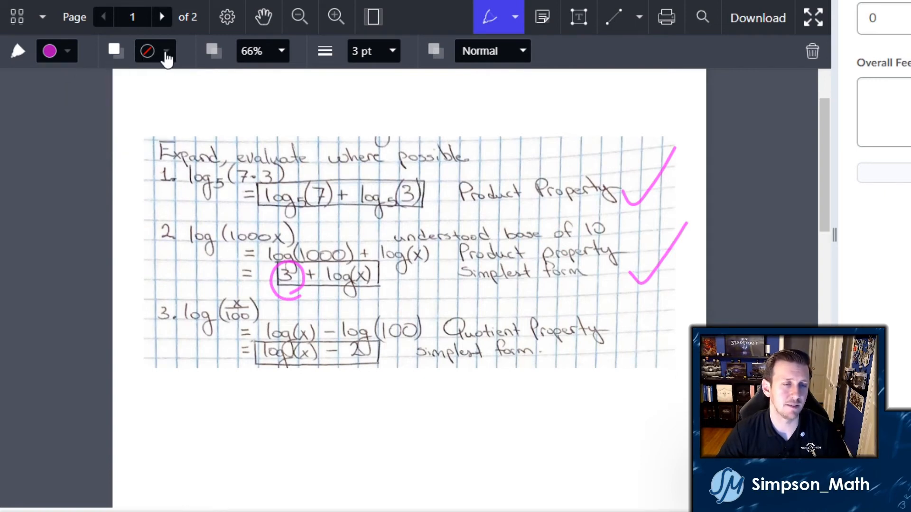
left_click(165, 54)
left_click(200, 84)
mouse_move(423, 202)
left_mouse_down()
mouse_move(394, 454)
mouse_move(435, 399)
left_mouse_up()
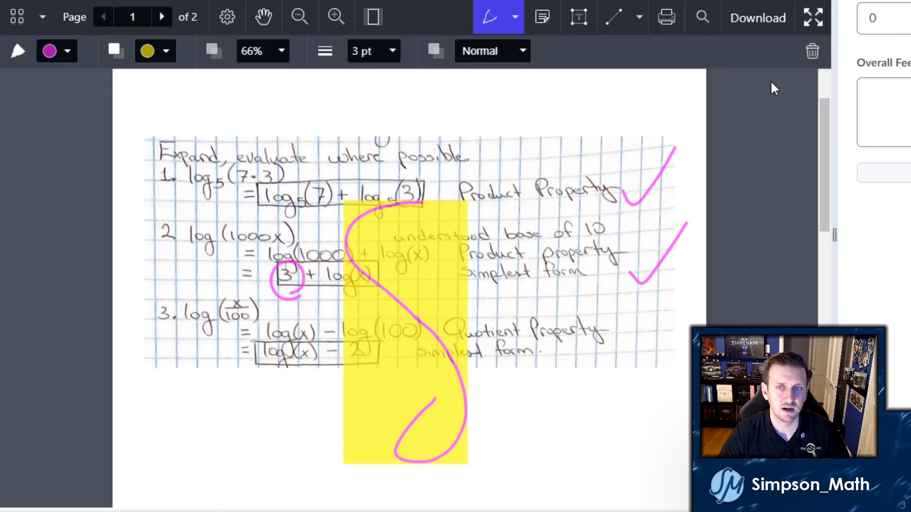
Delete the yellow-filled curve and set the Drawing tool's fill color back to none.
left_click(811, 51)
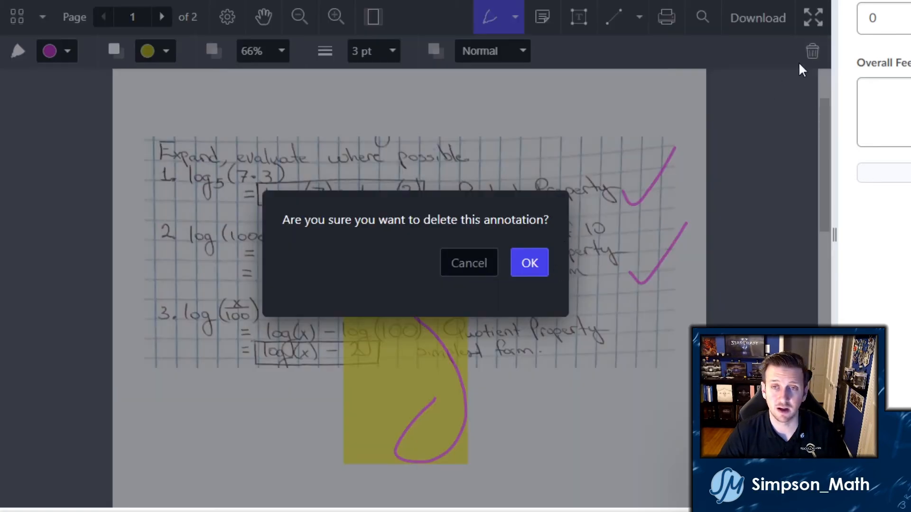
left_click(530, 264)
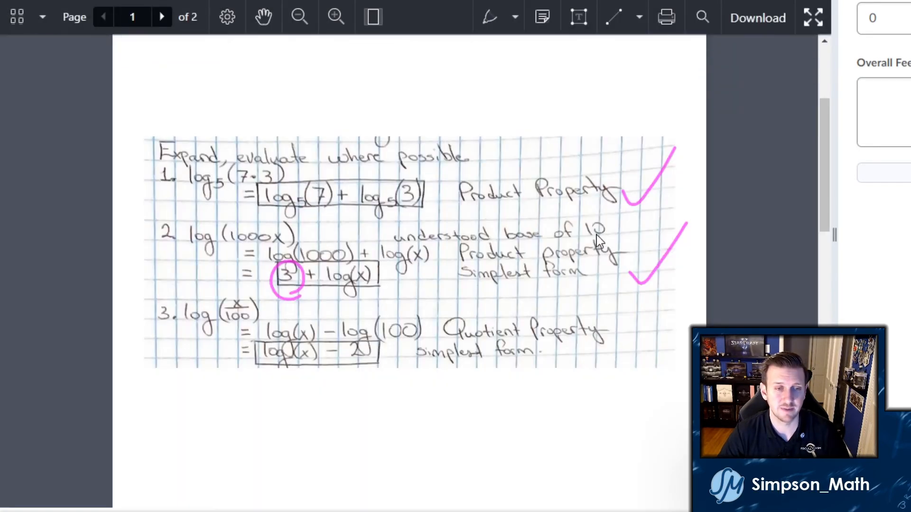
left_click(496, 21)
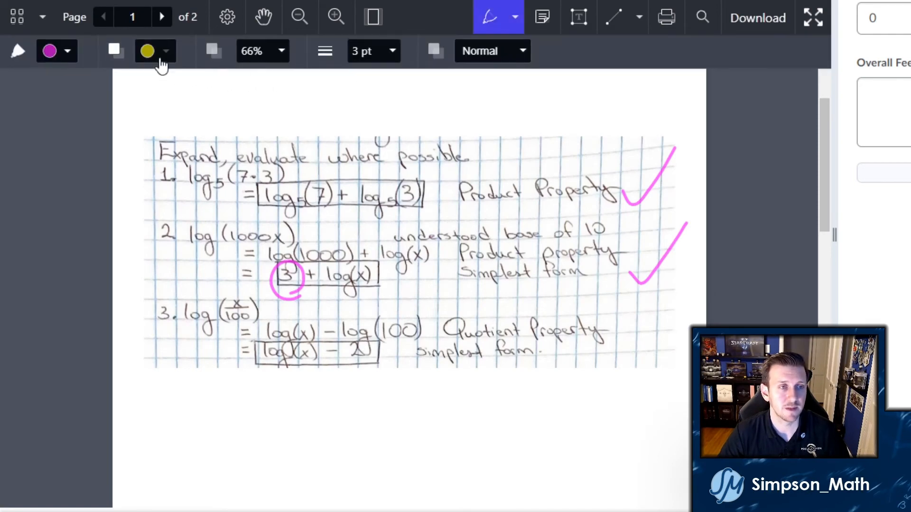
left_click(155, 52)
left_click(155, 130)
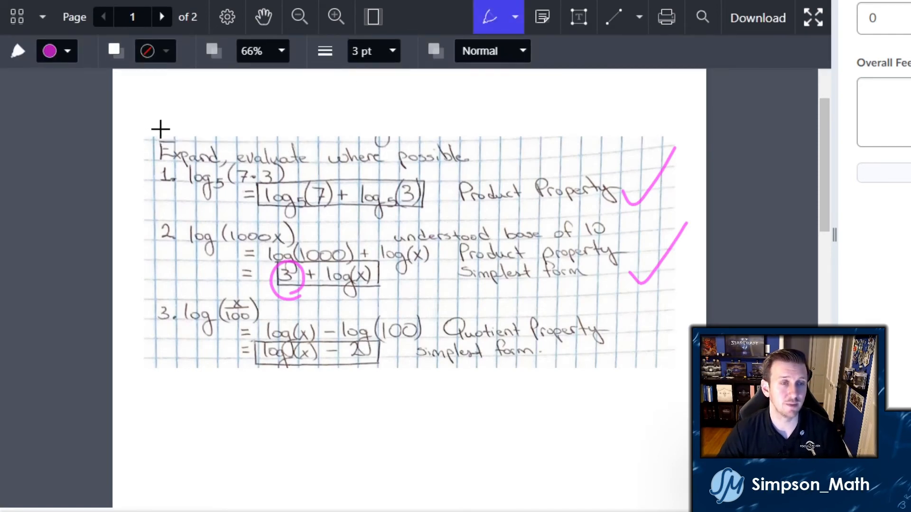
Try boxing and striking through "Simplest" in problem 2 at 100% opacity, and delete that drawing.
left_click(257, 56)
left_click_drag(274, 81, 343, 88)
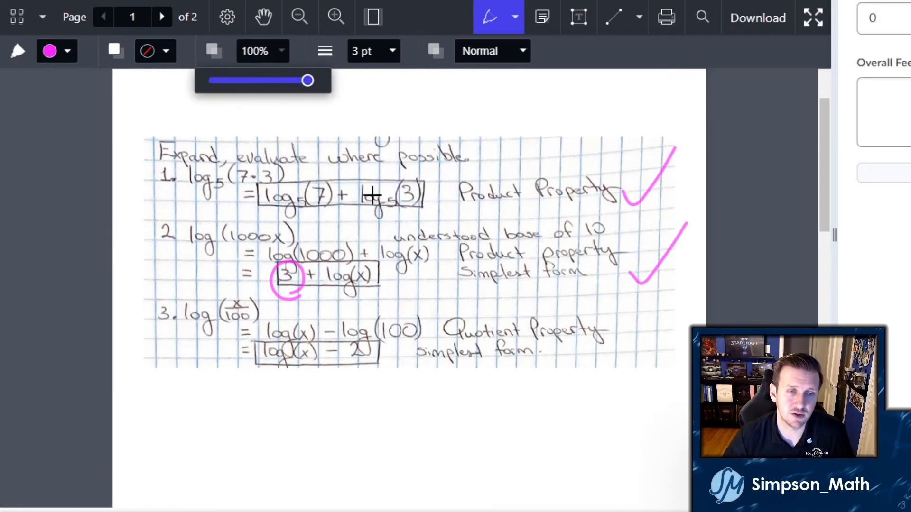
mouse_move(453, 263)
left_mouse_down()
mouse_move(470, 289)
mouse_move(541, 280)
mouse_move(525, 258)
mouse_move(448, 265)
mouse_move(539, 271)
left_mouse_up()
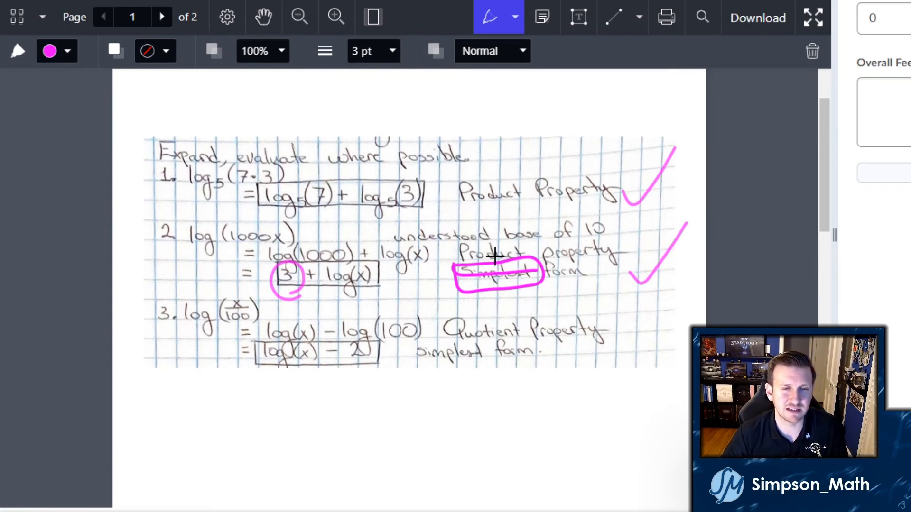
left_click(812, 51)
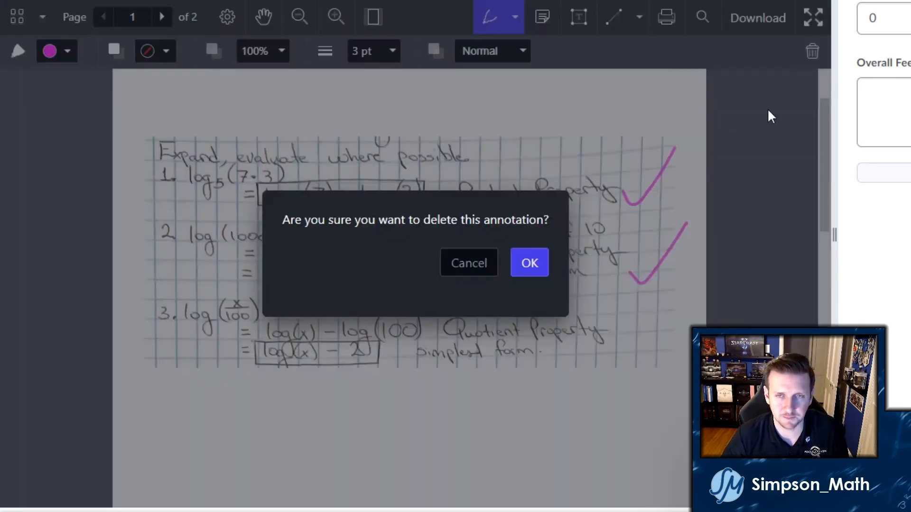
left_click(530, 264)
Draw a magenta box with a line through it over "Simplest" in problem 2, using the Drawing tool at 66% opacity.
left_click(515, 17)
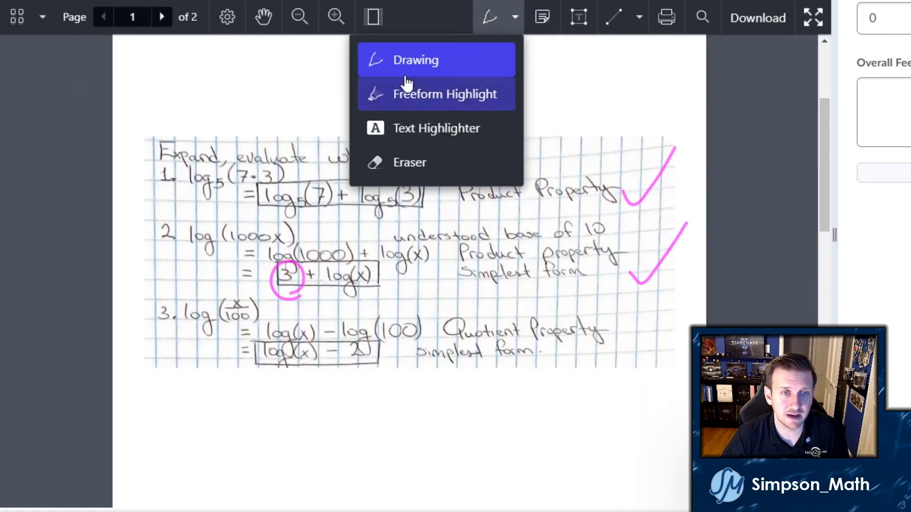
left_click(397, 66)
left_click(263, 52)
left_click_drag(258, 78, 275, 87)
mouse_move(451, 263)
left_mouse_down()
mouse_move(451, 278)
mouse_move(508, 289)
mouse_move(533, 261)
mouse_move(451, 264)
left_mouse_up()
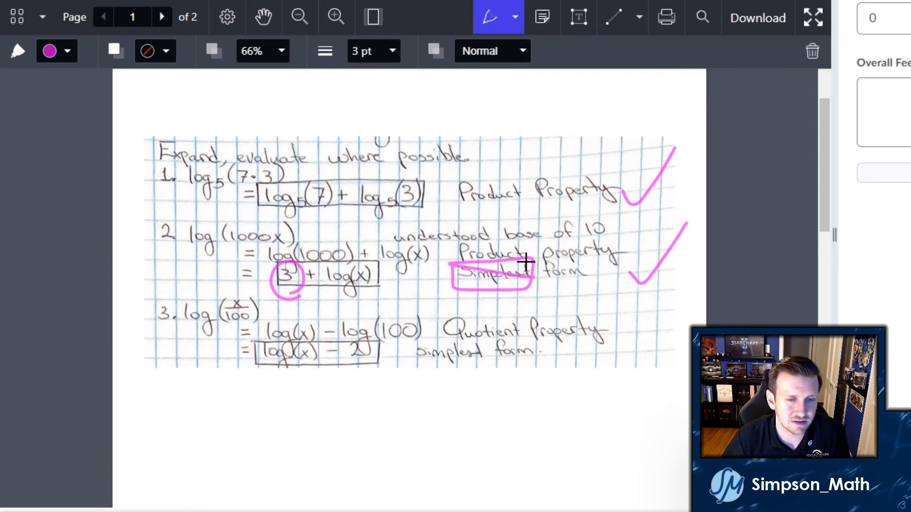
scroll(487, 284, "up", 1)
scroll(488, 284, "up", 5)
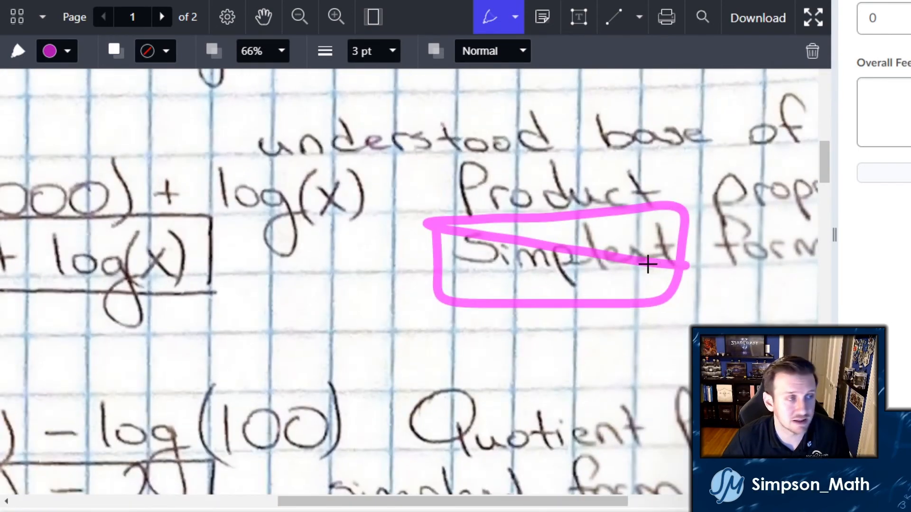
scroll(647, 263, "down", 6)
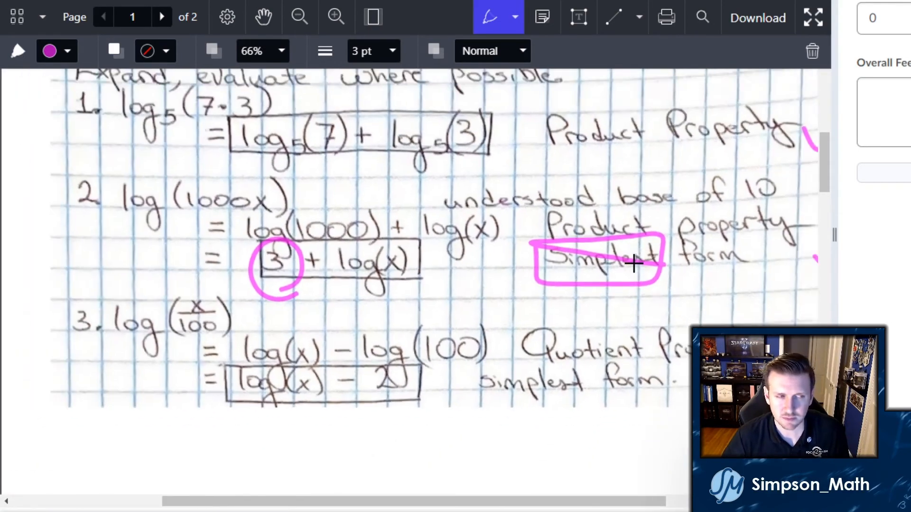
scroll(633, 264, "down", 4)
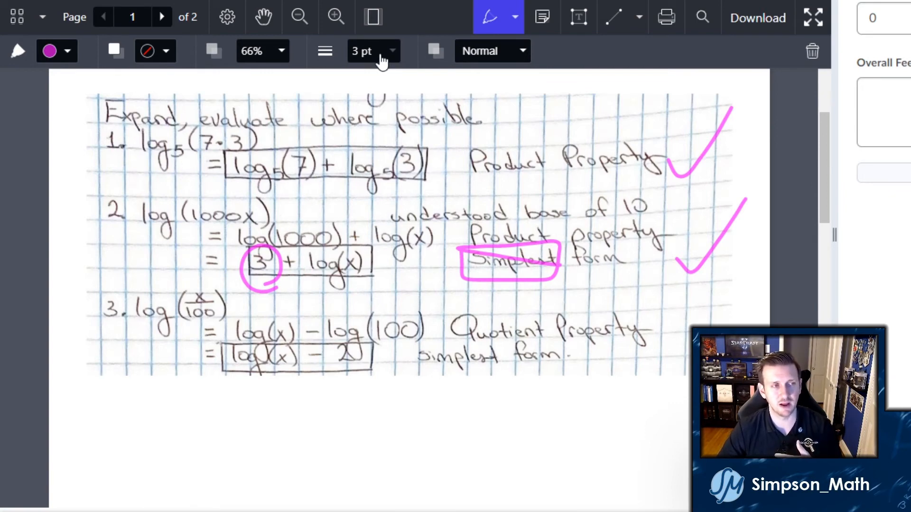
Highlight the word "Product" beside problem 1 in yellow with the 20 pt Freeform Highlight tool.
left_click(512, 16)
left_click(483, 94)
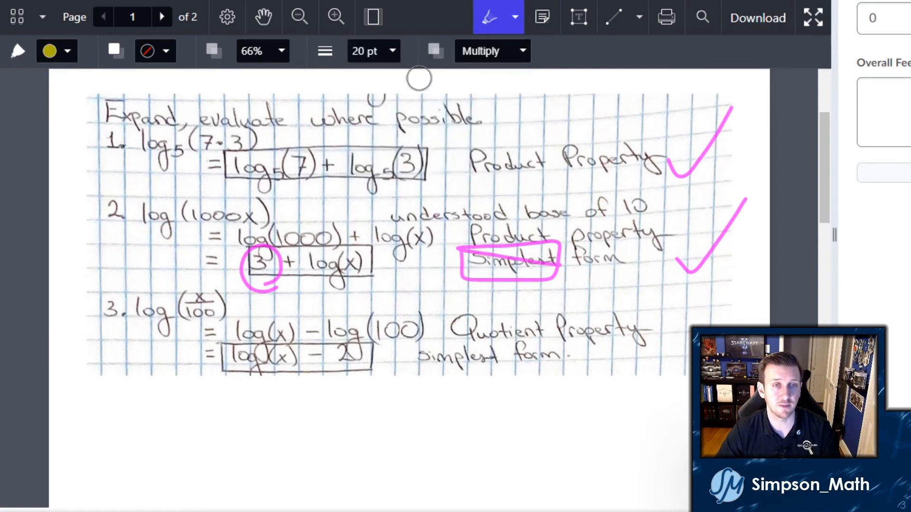
left_click(501, 16)
left_click(502, 27)
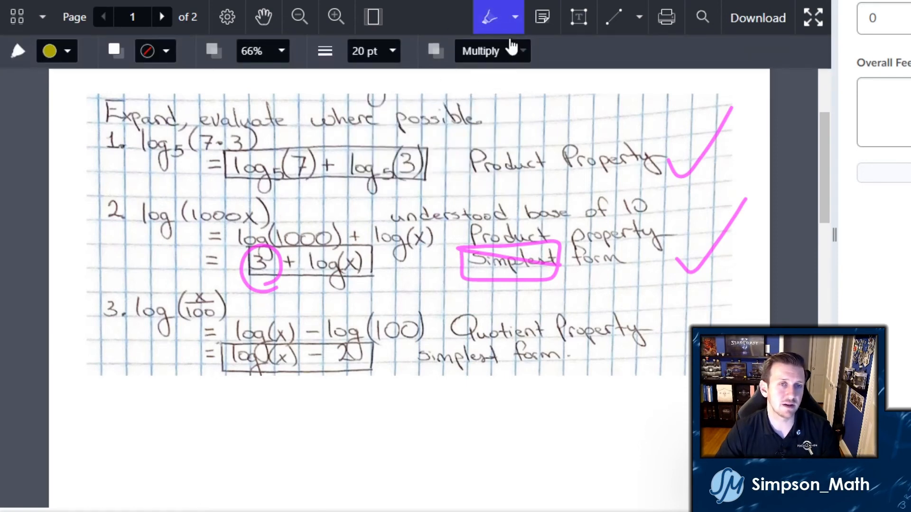
left_click(514, 17)
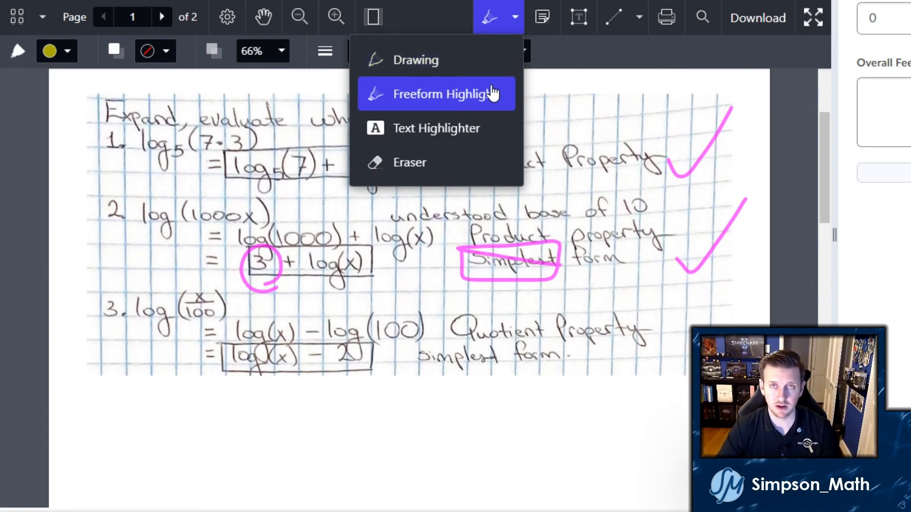
left_click(491, 92)
left_click(492, 28)
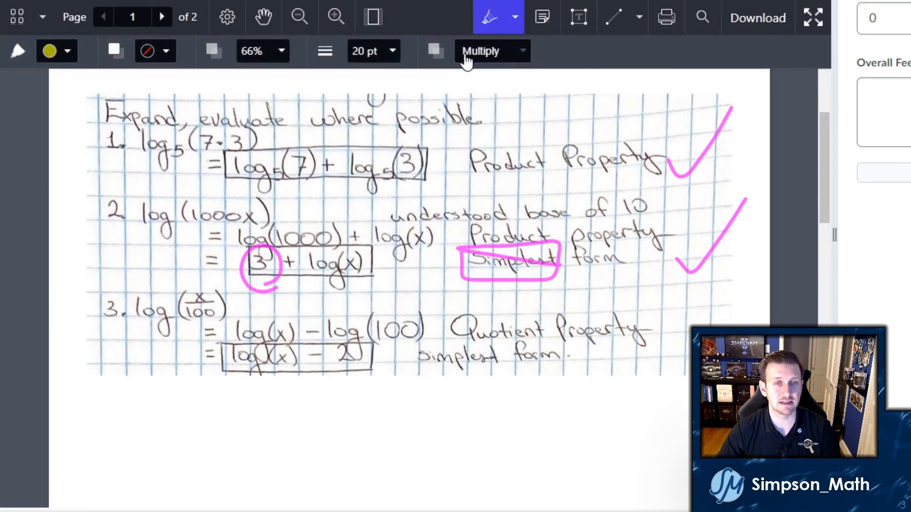
left_click(378, 53)
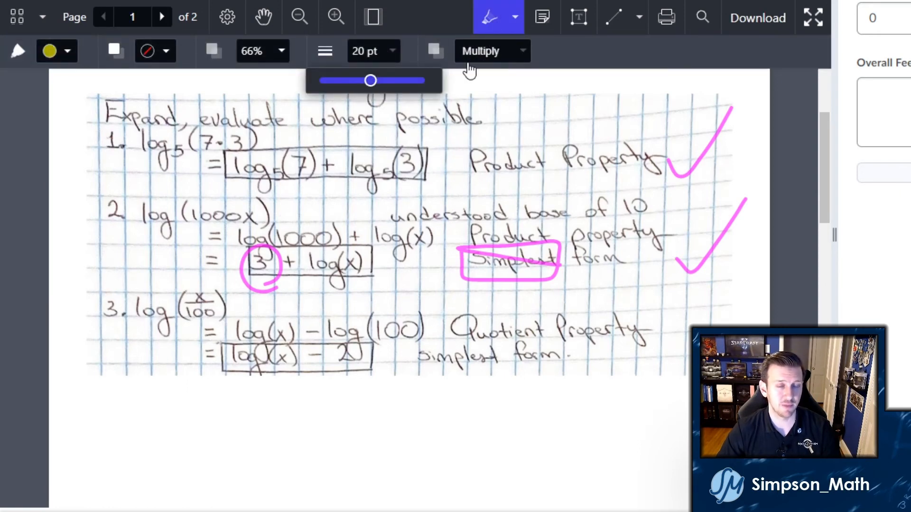
left_click_drag(461, 162, 557, 163)
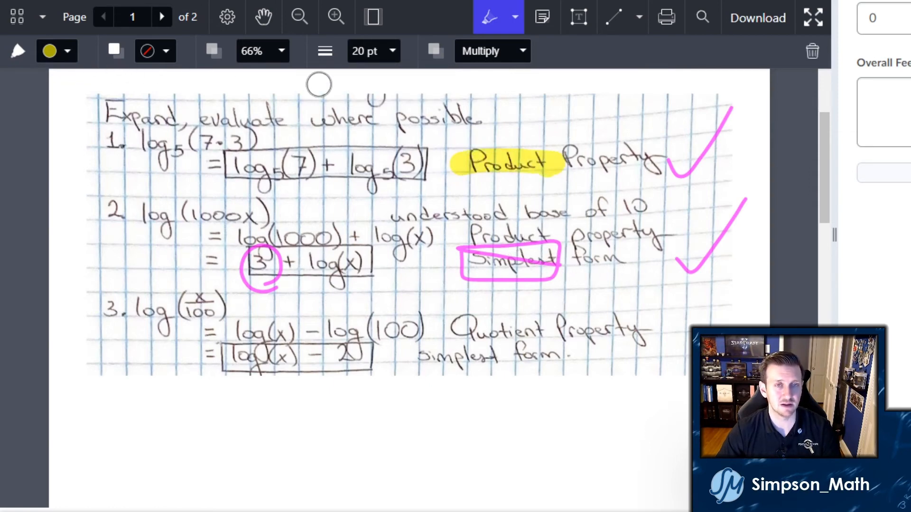
Change the freeform highlight color to green and highlight "= log₅(7)" in problem 1's answer.
left_click(68, 52)
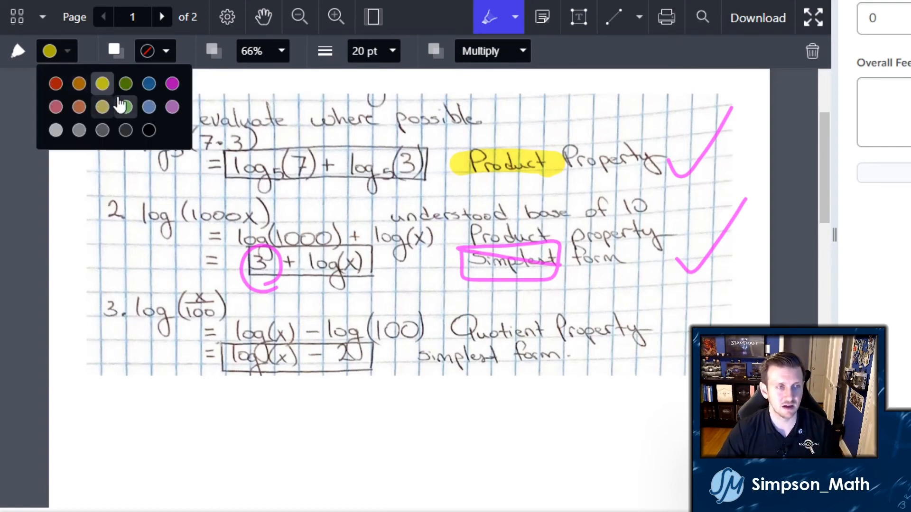
left_click(124, 86)
left_click_drag(211, 166, 309, 167)
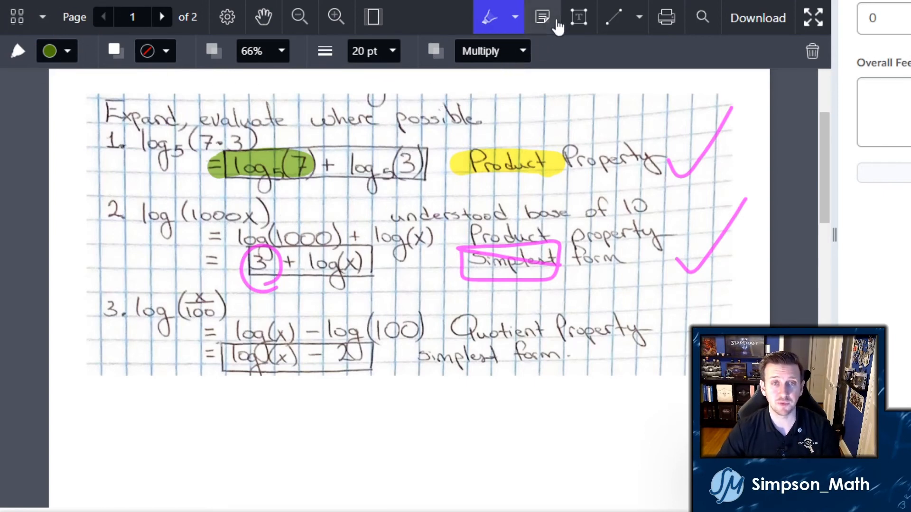
Set the Eraser to 8 pt and erase the magenta line crossing "Simplest", keeping the box around the word.
left_click(517, 17)
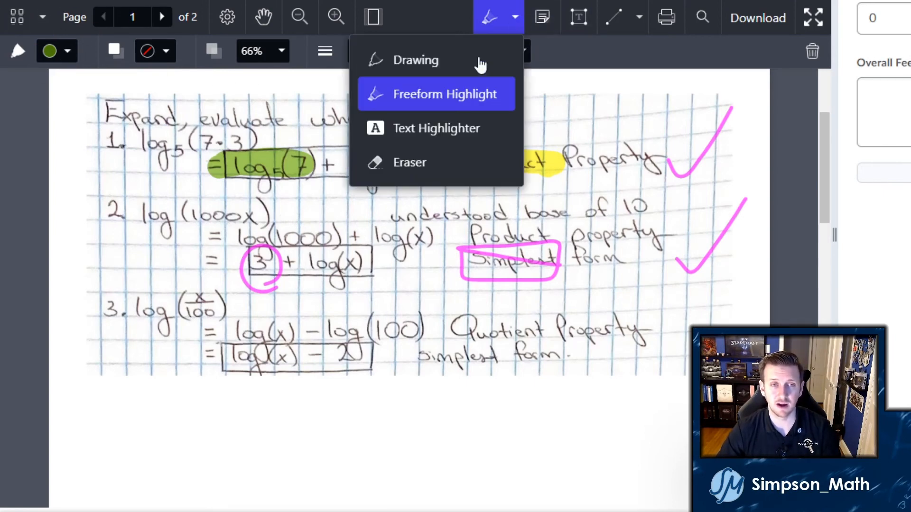
left_click(430, 163)
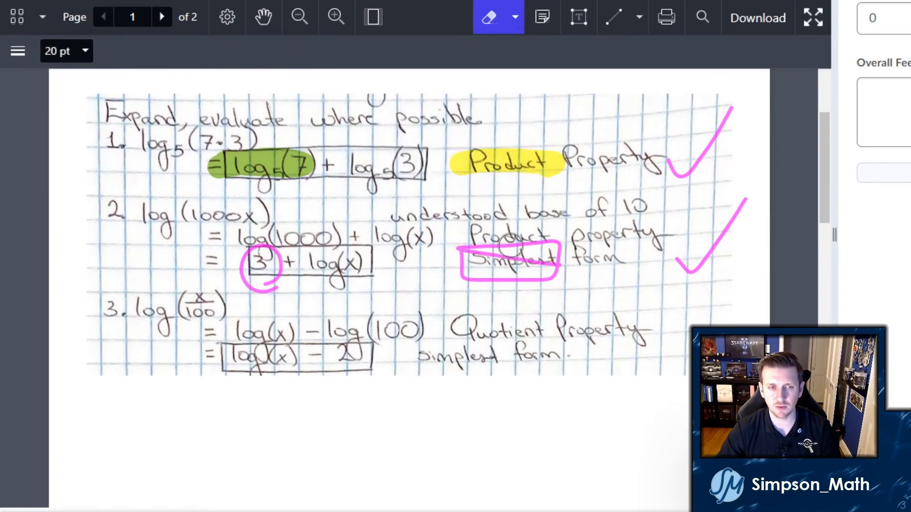
scroll(527, 266, "up", 1)
scroll(527, 266, "up", 4)
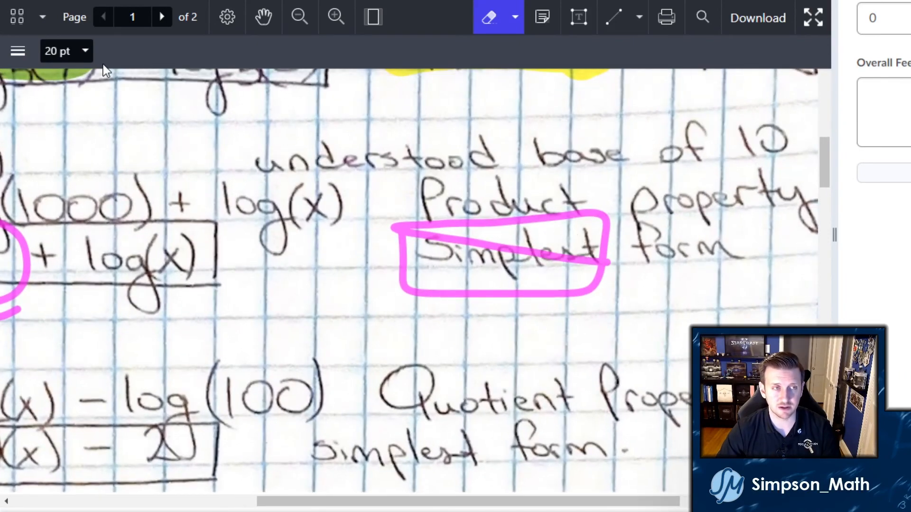
left_click(83, 53)
left_click_drag(65, 81, 35, 81)
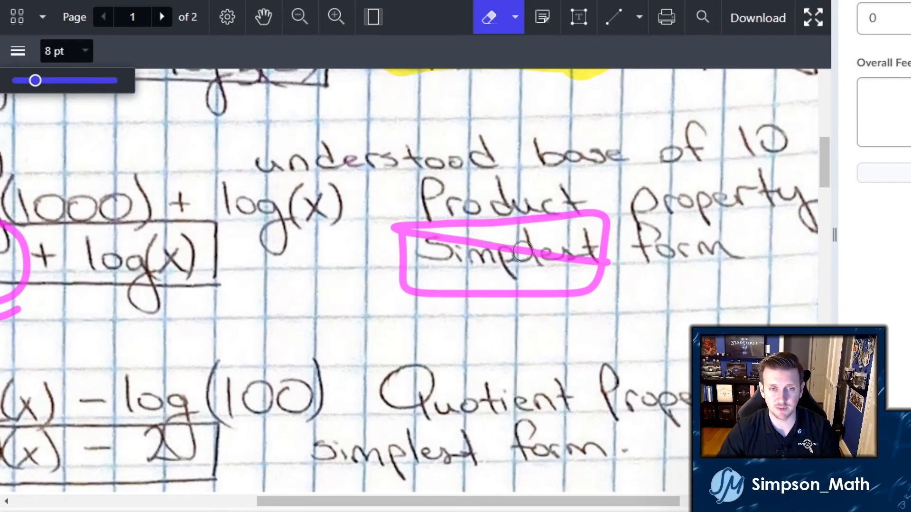
left_click_drag(521, 252, 579, 263)
left_click_drag(517, 253, 419, 243)
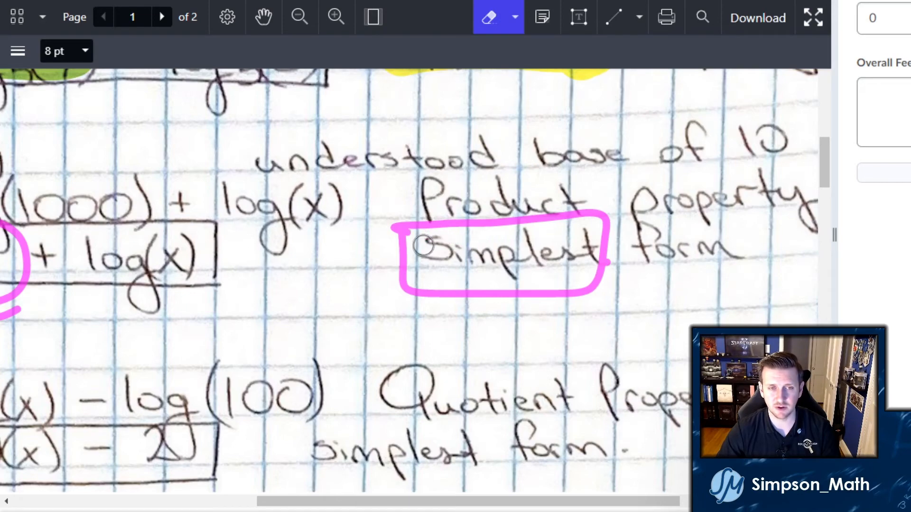
Put the Eraser away and review the marked-up answers to problems 1 through 3.
scroll(486, 253, "down", 3)
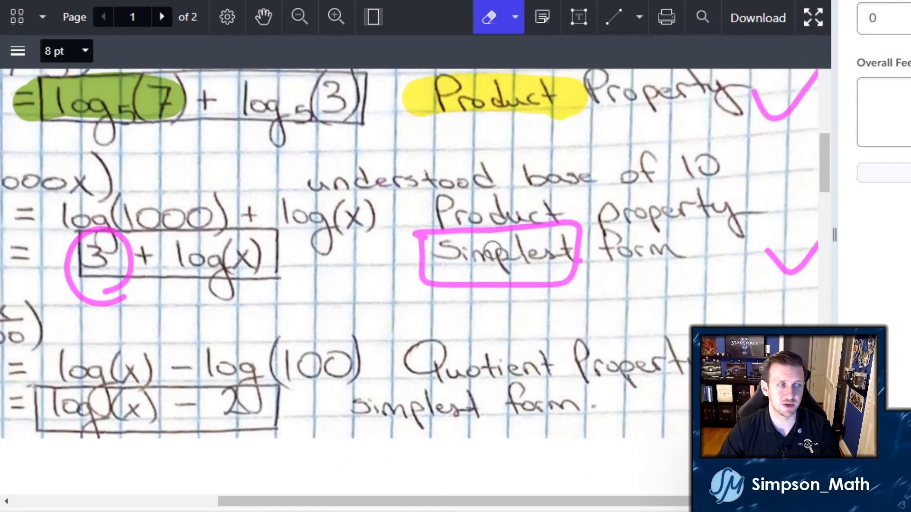
scroll(494, 235, "down", 5)
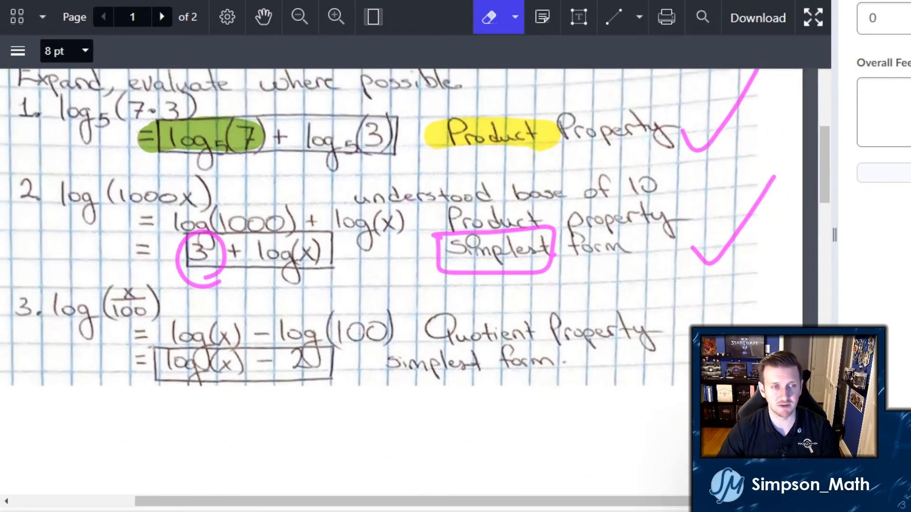
scroll(473, 242, "up", 4)
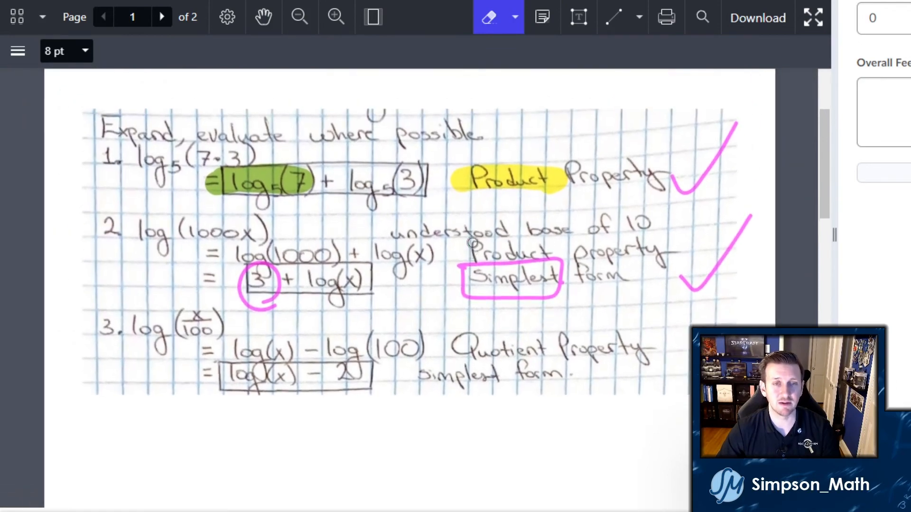
scroll(472, 243, "down", 2)
scroll(473, 243, "down", 2)
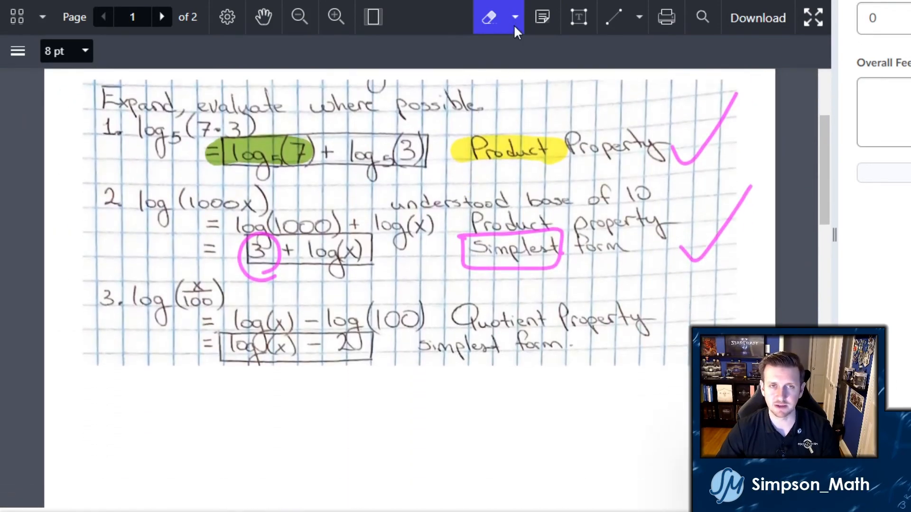
left_click(490, 24)
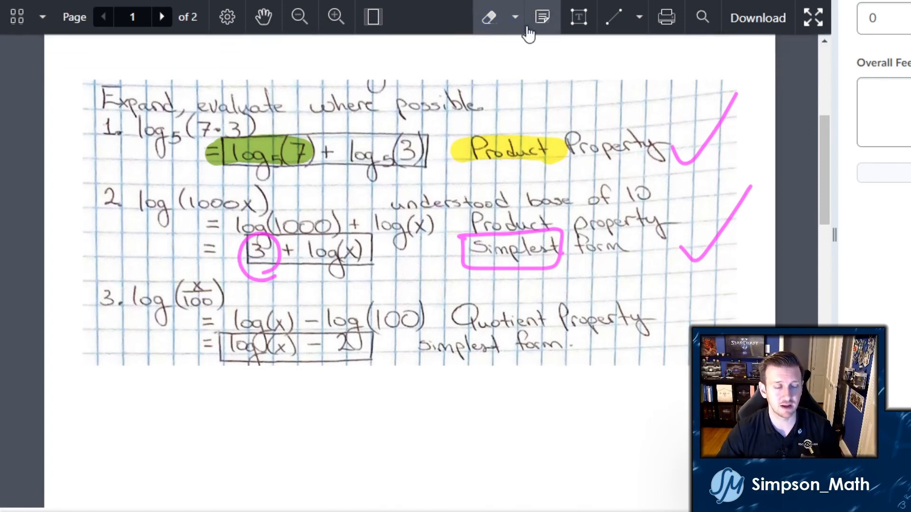
Examine the options of the Note, Free Text and Line tools and the list of available shapes, leaving no tool active.
left_click(546, 24)
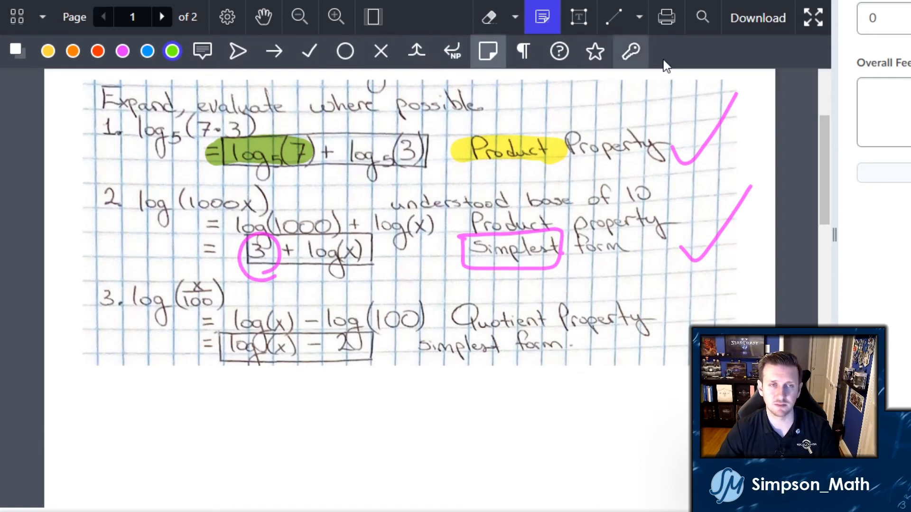
left_click(578, 21)
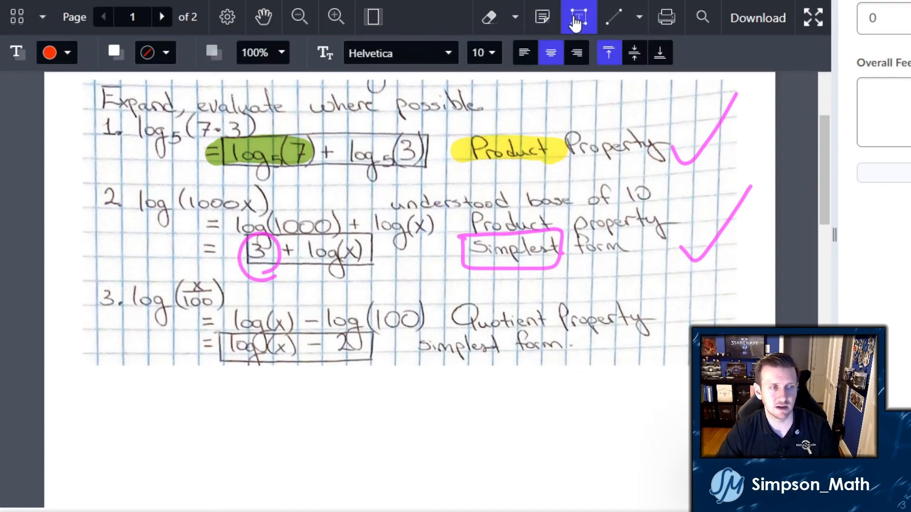
left_click(575, 23)
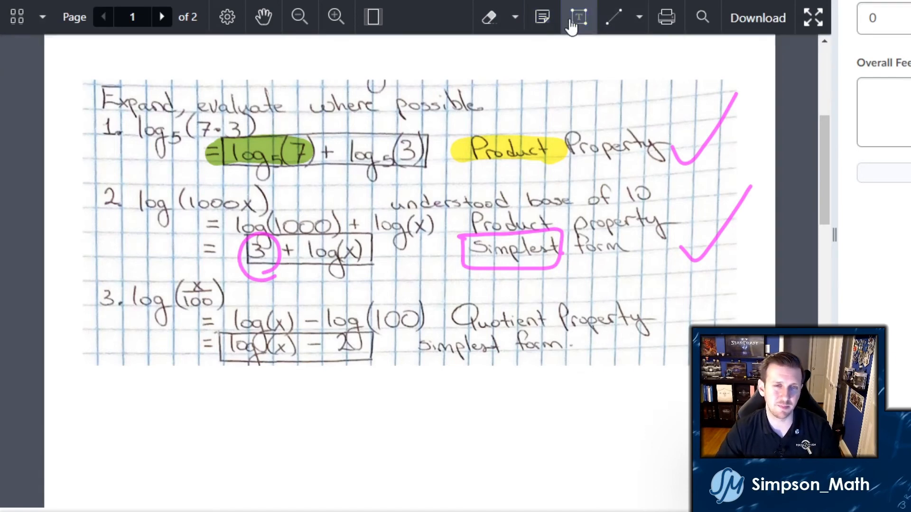
left_click(546, 21)
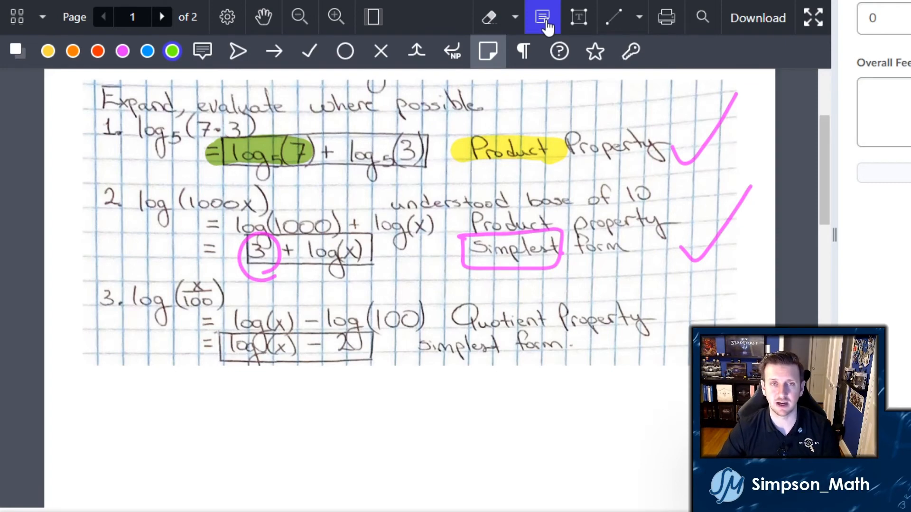
left_click(579, 24)
left_click(580, 26)
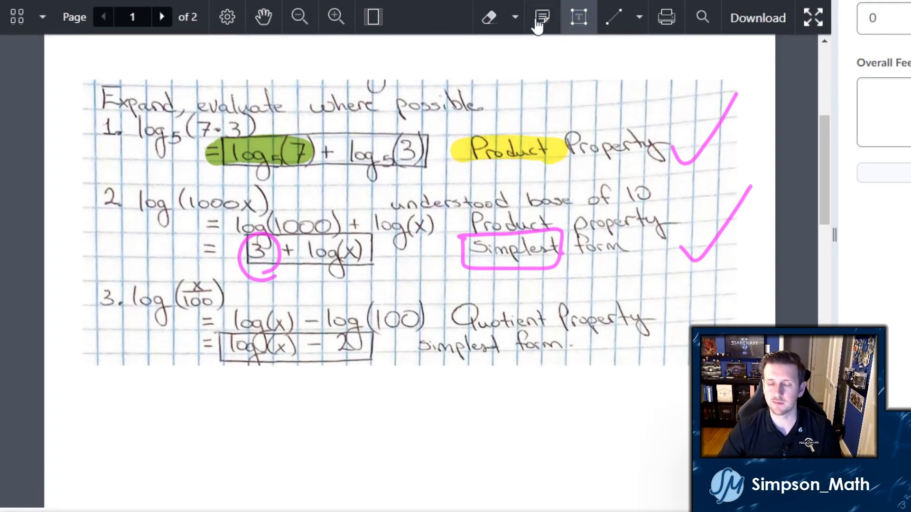
left_click(631, 21)
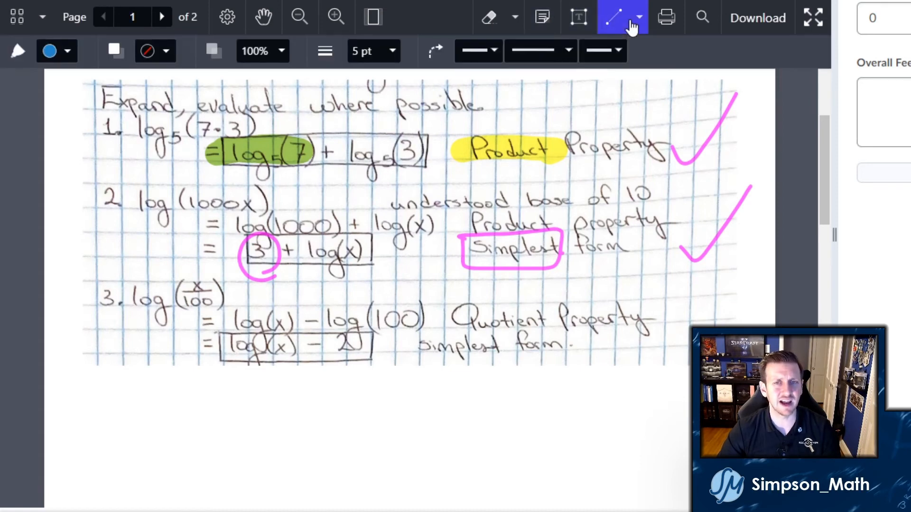
left_click(640, 19)
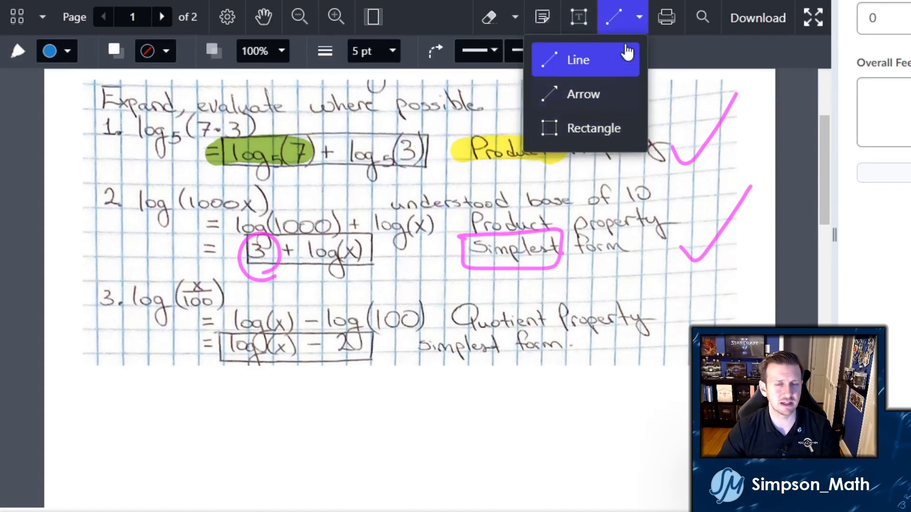
left_click(642, 19)
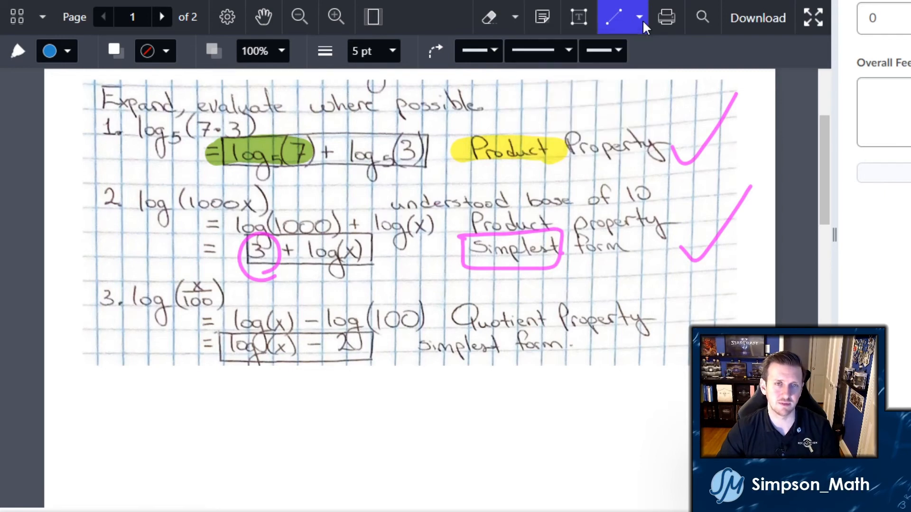
left_click(616, 23)
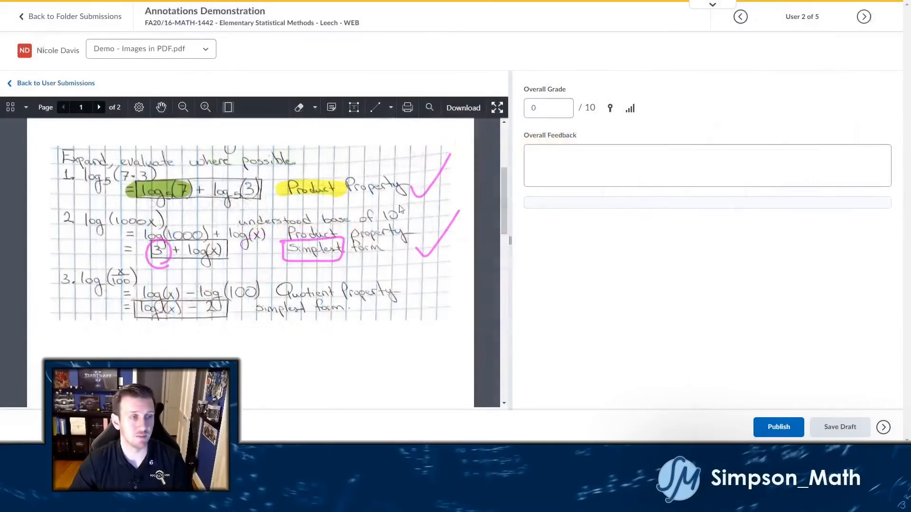
View the annotated submission full screen, return to the grading view and look over the marked-up page.
left_click(496, 108)
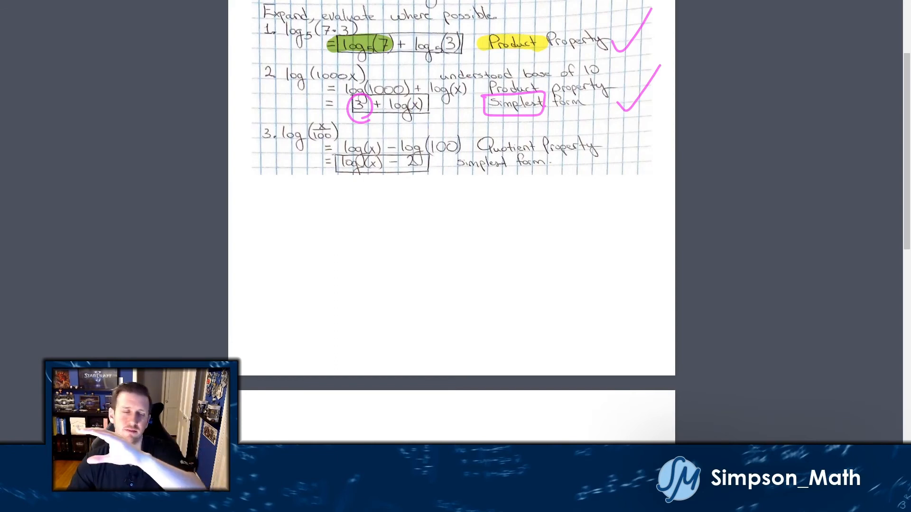
key("Escape")
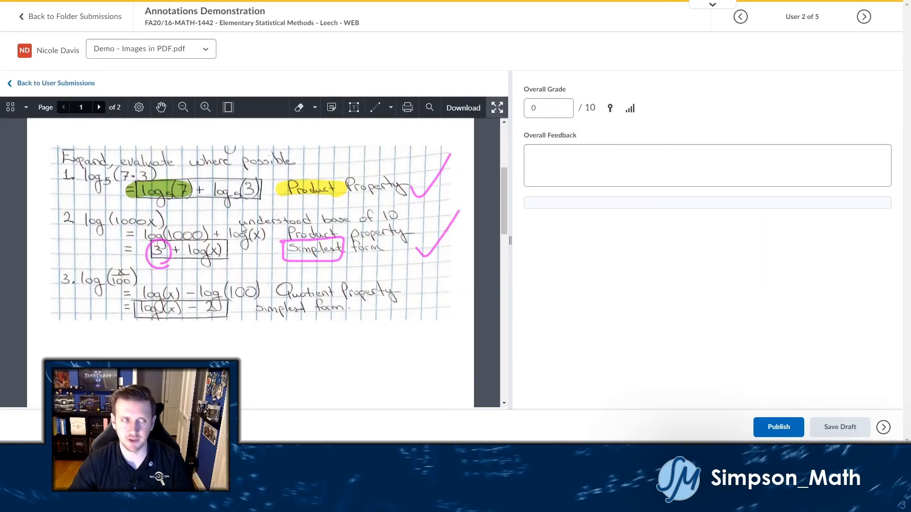
scroll(328, 170, "up", 2)
scroll(321, 203, "down", 2)
scroll(326, 204, "up", 1)
scroll(333, 200, "down", 1)
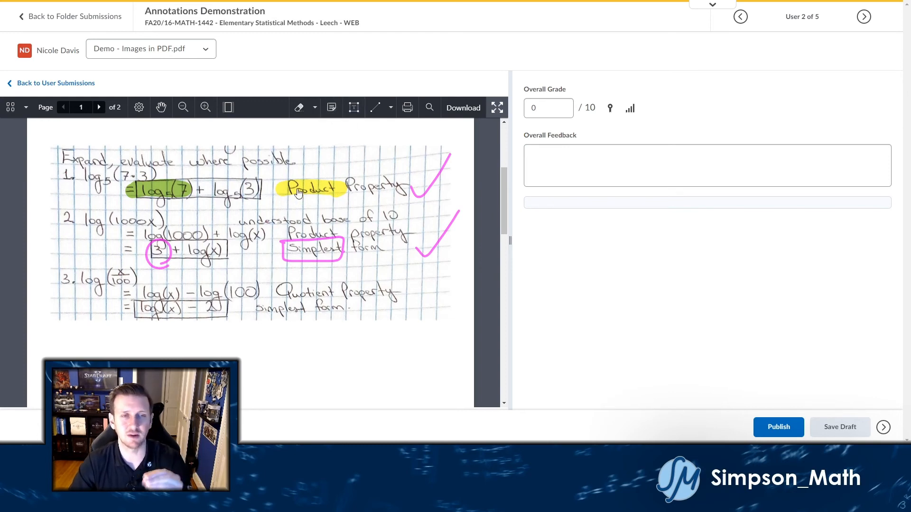
left_click(553, 160)
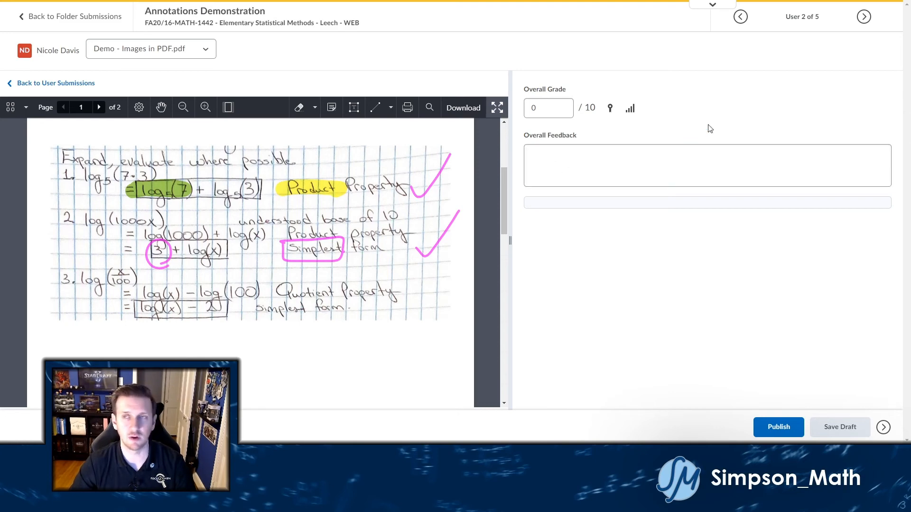
left_click(864, 16)
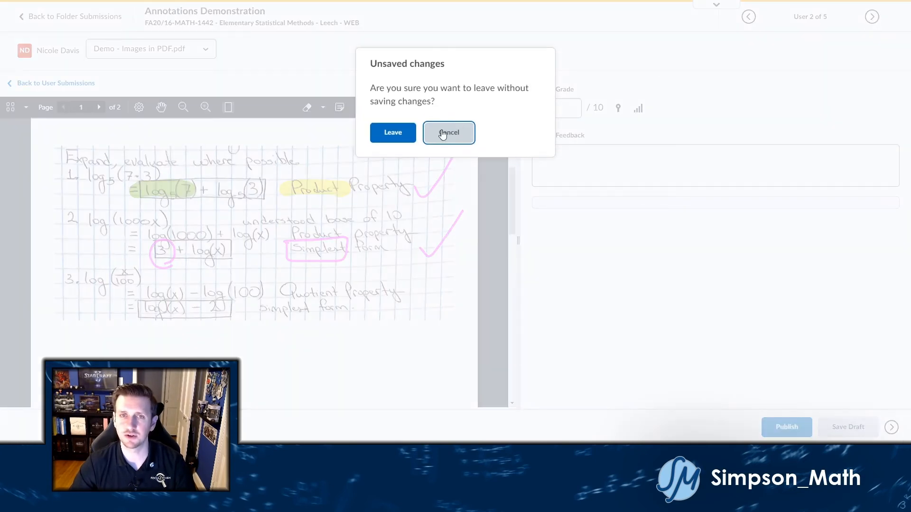
left_click(467, 137)
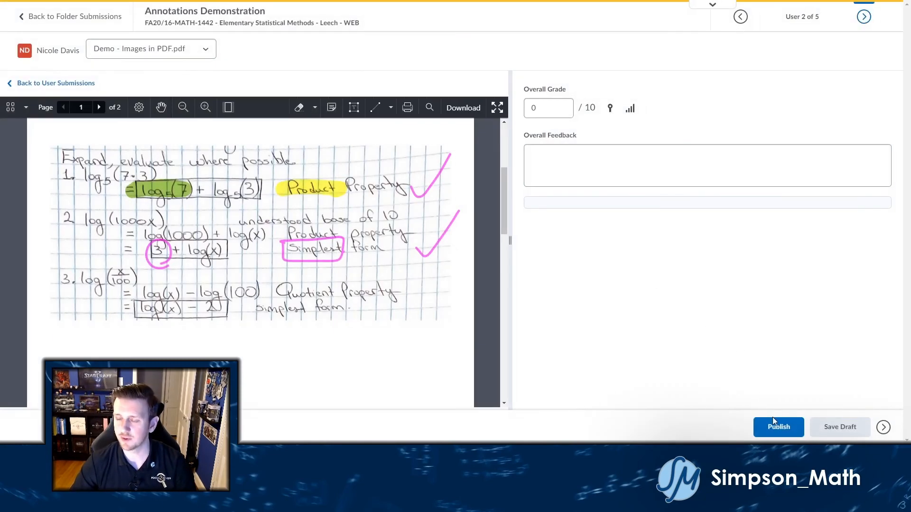
Publish the evaluation with an overall grade of 10 and move on to the next student.
left_click_drag(554, 111, 492, 118)
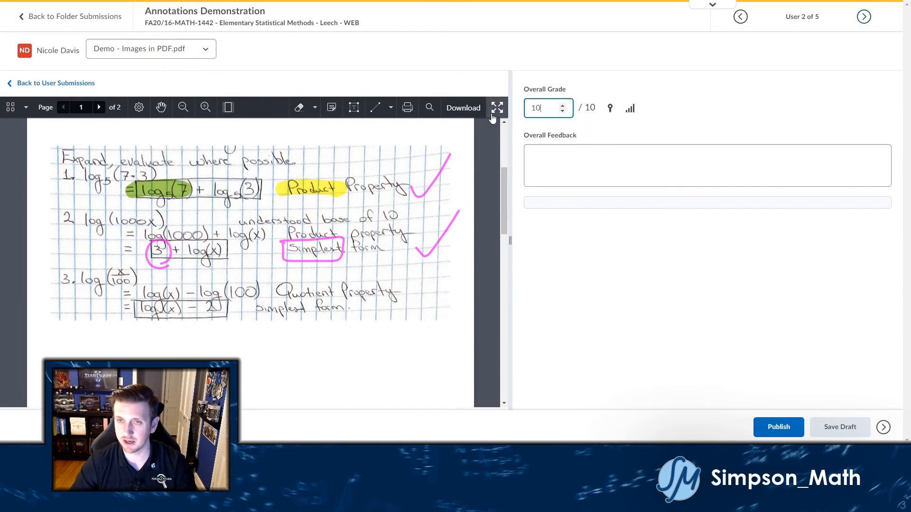
left_click(773, 427)
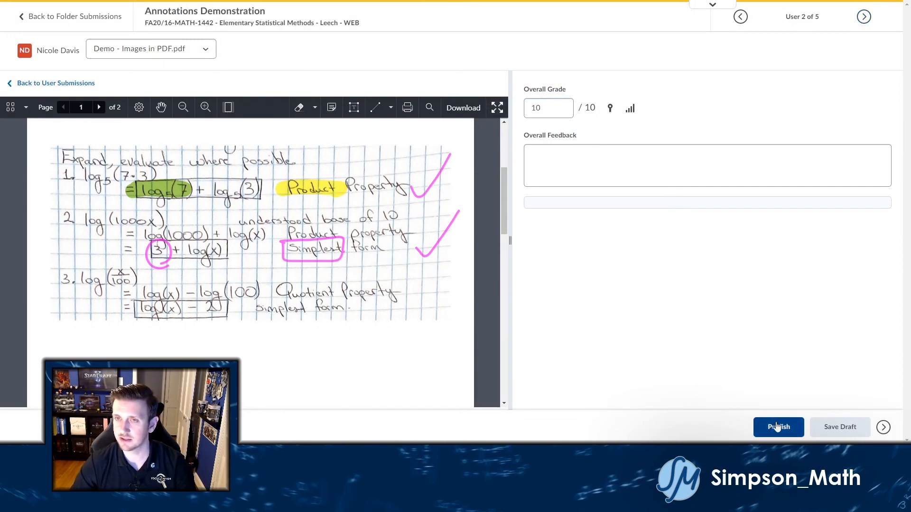
left_click(863, 20)
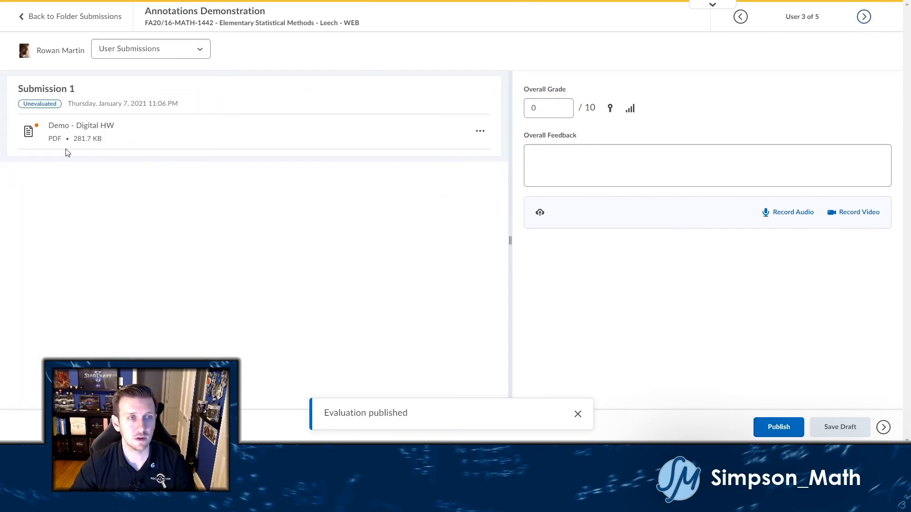
Open the submitted file Demo - Digital HW and read through the L21 Graded Homework page.
left_click(55, 126)
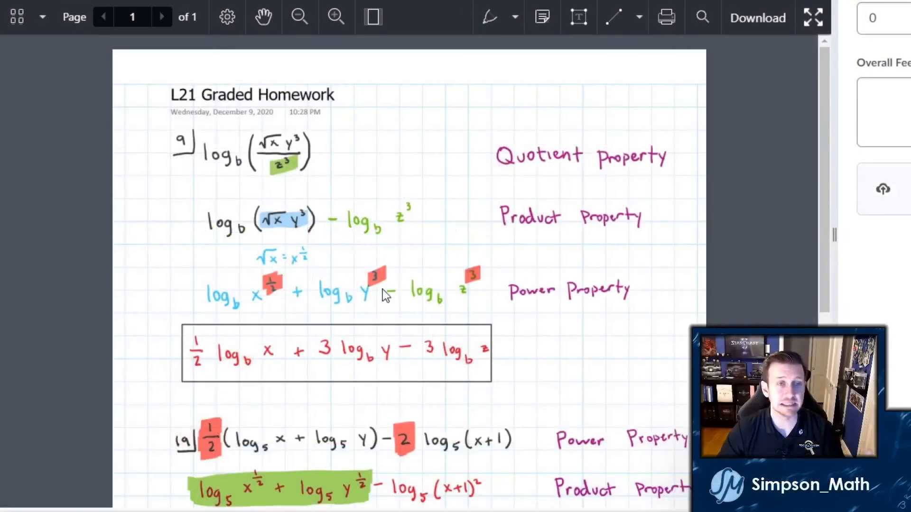
scroll(489, 207, "down", 7)
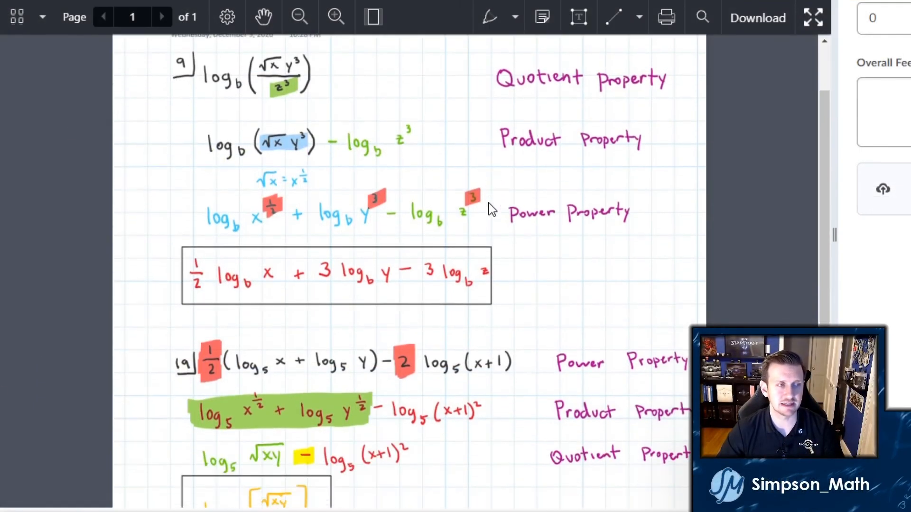
scroll(489, 218, "up", 7)
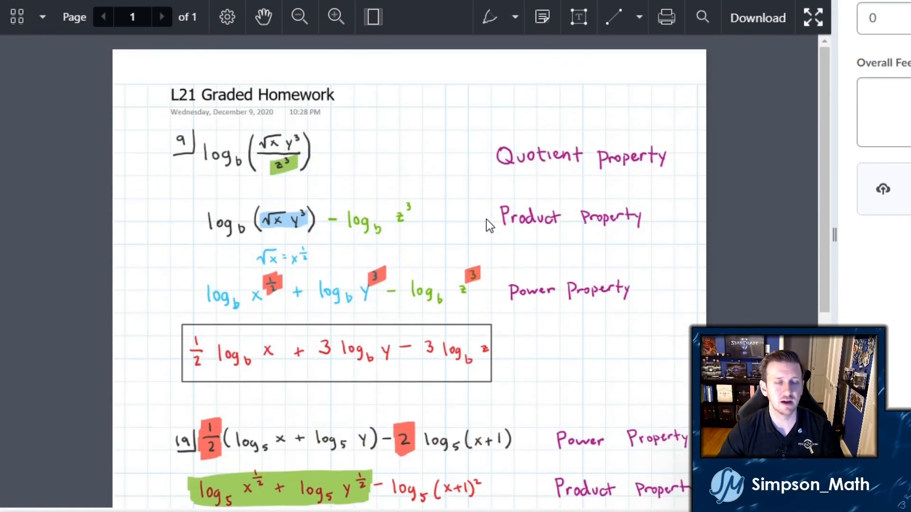
scroll(488, 225, "down", 2)
scroll(489, 226, "up", 2)
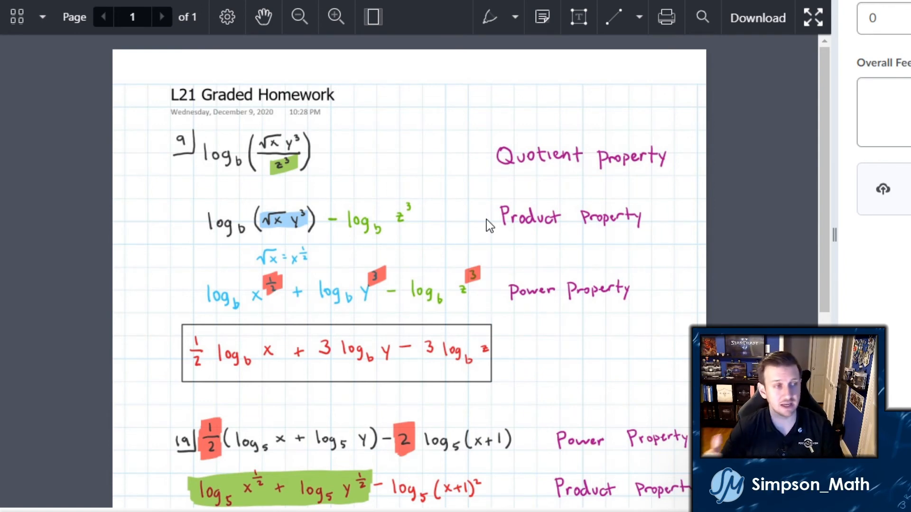
scroll(346, 199, "down", 1)
scroll(348, 202, "down", 5)
scroll(346, 199, "up", 6)
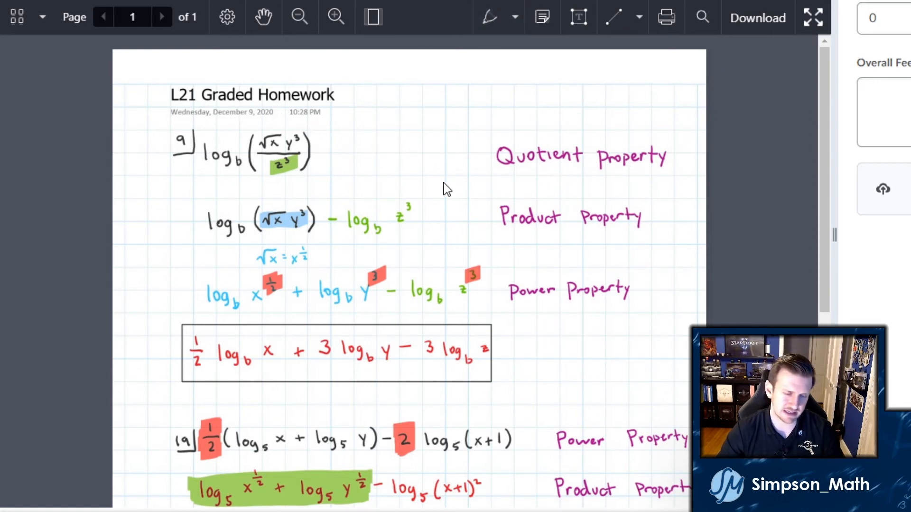
scroll(426, 184, "down", 5)
scroll(426, 184, "up", 5)
Set the overall grade for the digital homework to 10, publish the evaluation and select the overall feedback field.
left_click(882, 18)
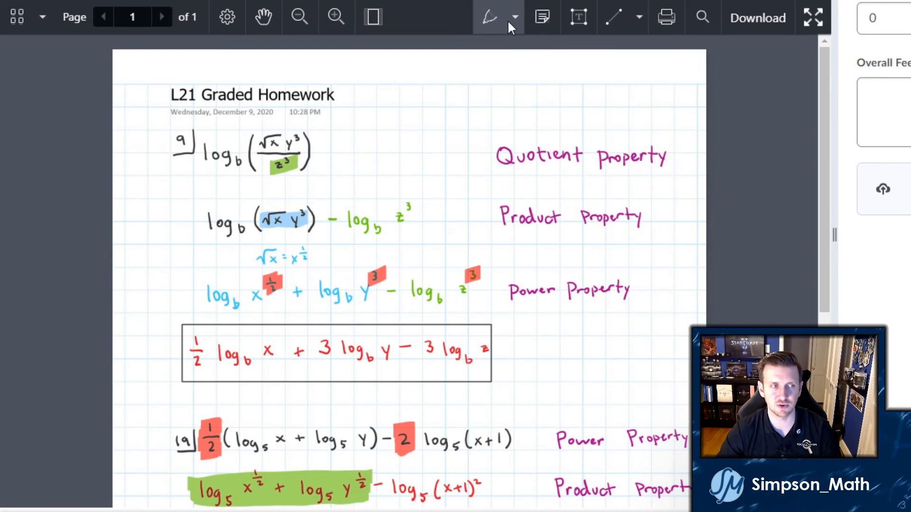
left_click_drag(884, 21, 781, 27)
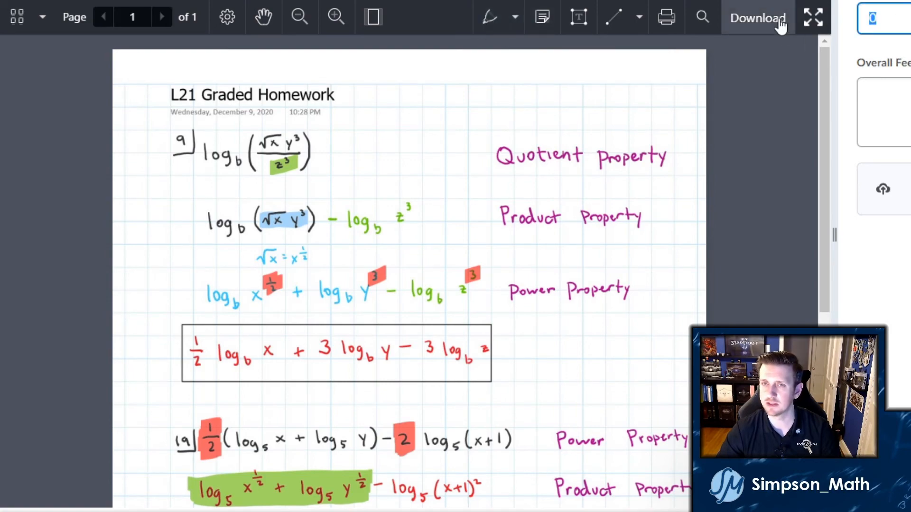
type("10")
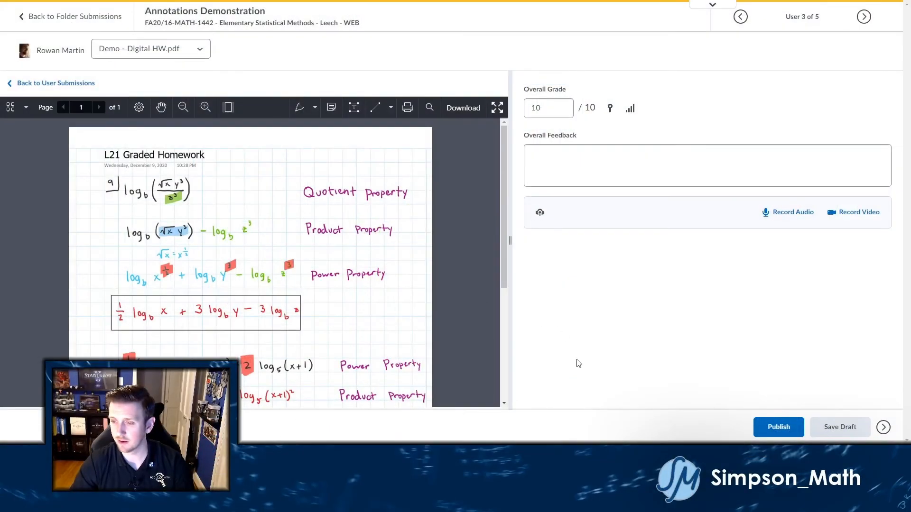
left_click(781, 430)
left_click(642, 167)
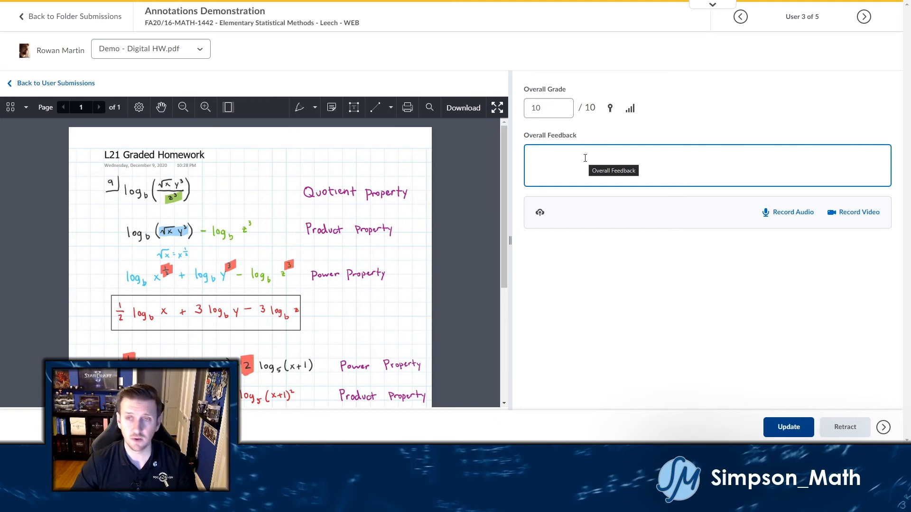
Move on to the next student and open the image submission Demo - JPG21 to view its handwritten work.
left_click(863, 16)
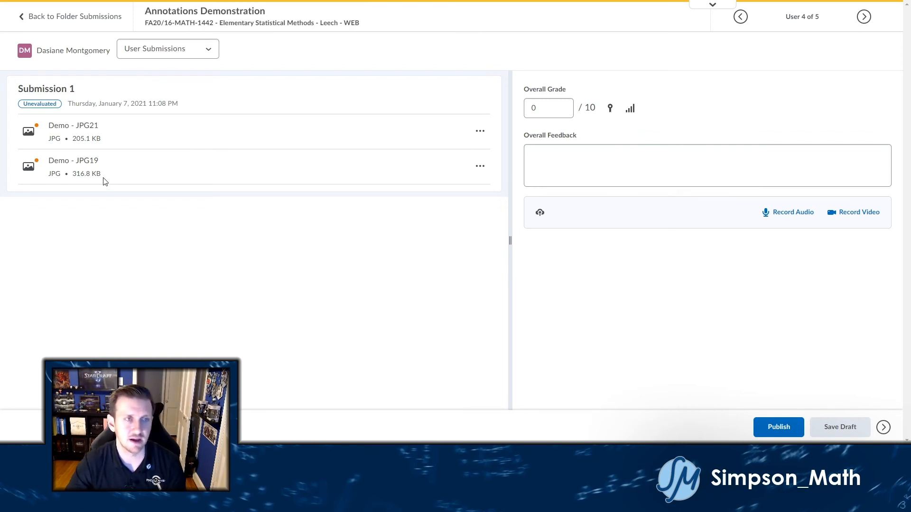
left_click(63, 134)
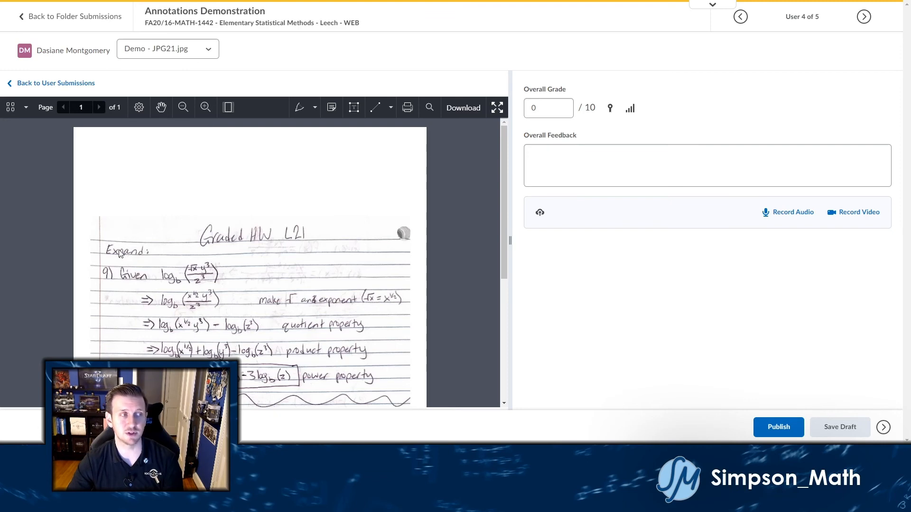
scroll(317, 198, "down", 2)
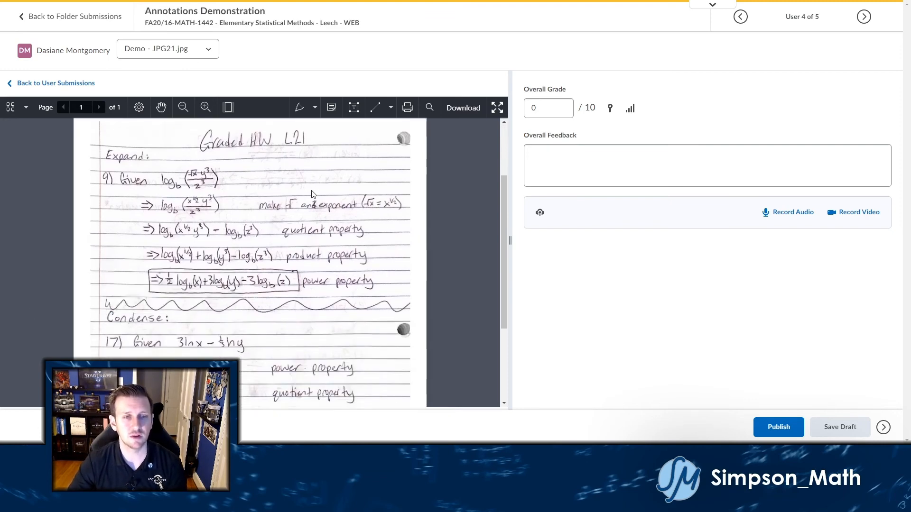
Draw a magenta freehand check mark beside problem 9's power property line and a star beside problem 17's final line.
left_click(299, 109)
mouse_move(351, 283)
left_mouse_down()
mouse_move(357, 290)
mouse_move(403, 237)
left_mouse_up()
scroll(329, 260, "down", 2)
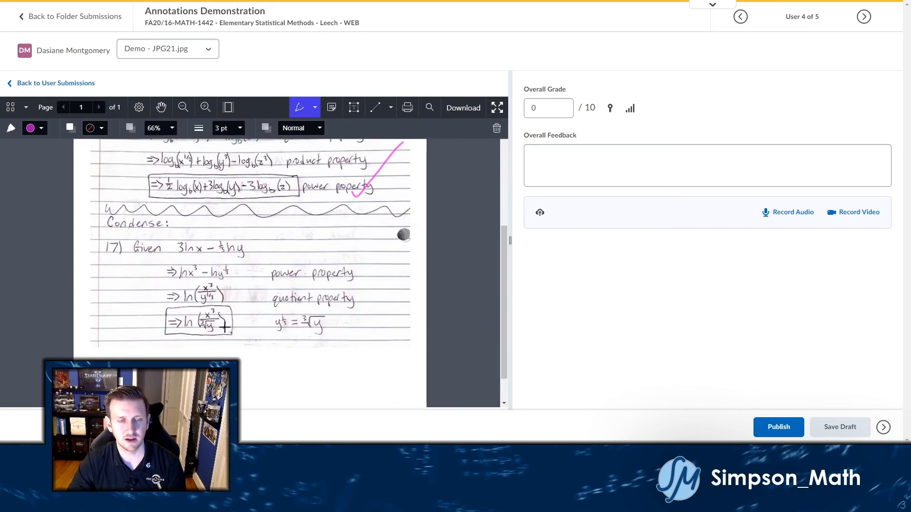
mouse_move(331, 348)
left_mouse_down()
mouse_move(347, 326)
mouse_move(333, 344)
left_mouse_up()
Add the red text annotation "ajsdk fjh asdasdf kjsdfk" below problem 17 and move it slightly closer to the star.
left_click(353, 108)
left_click(278, 365)
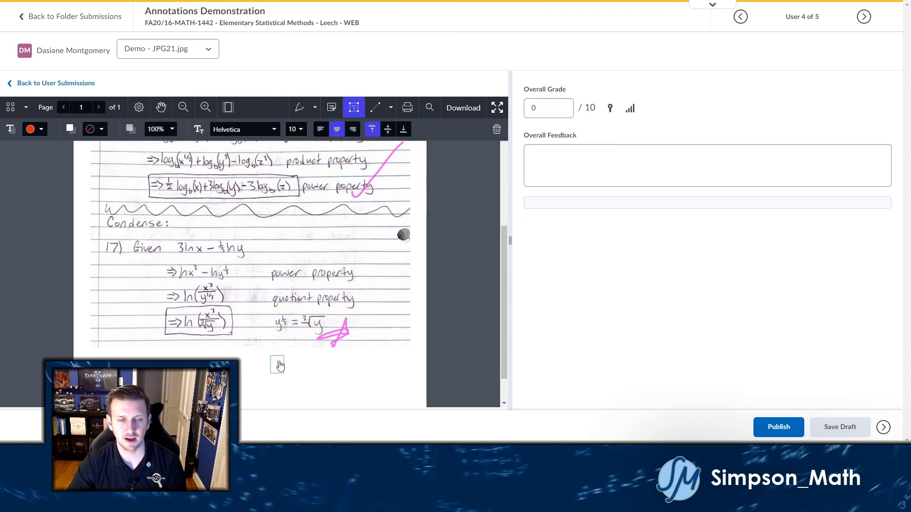
type("ajsdk fjh asdasdf kjsdfk")
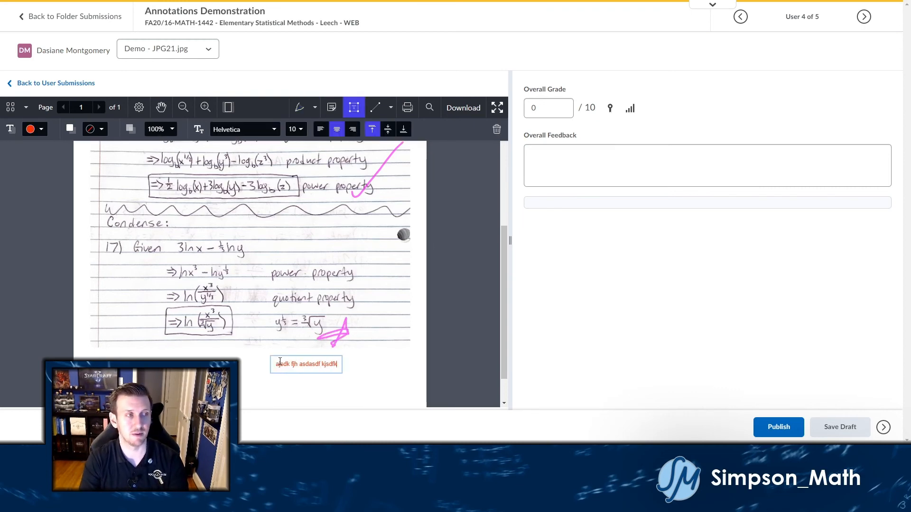
left_click(409, 373)
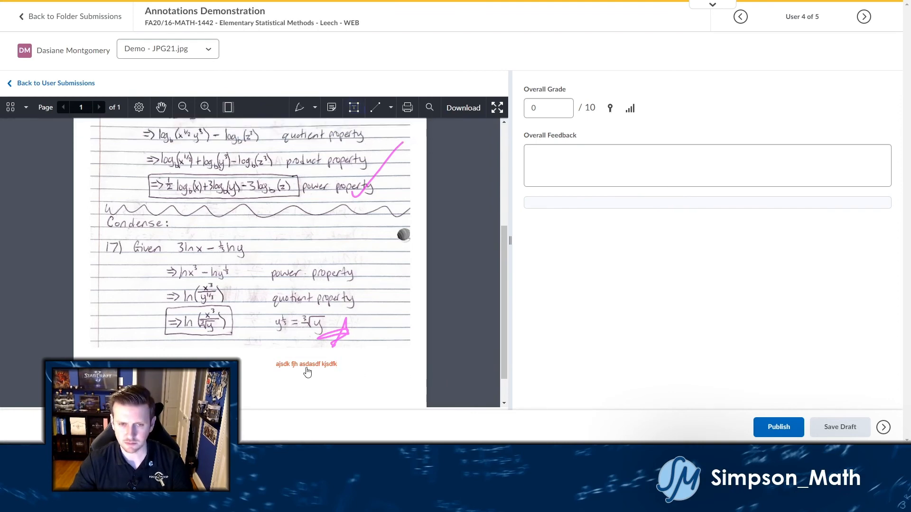
left_click_drag(307, 368, 326, 362)
left_click(380, 334)
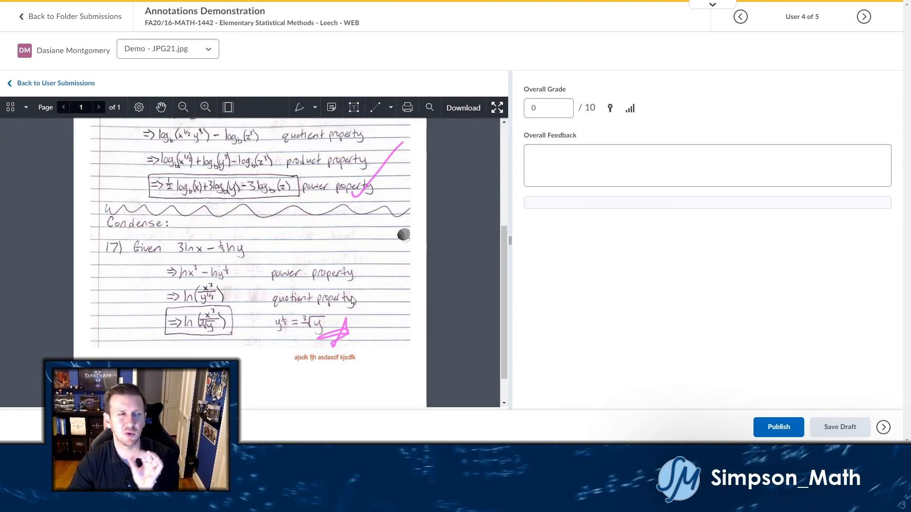
Try to switch to Demo - JPG19.jpg without saving, and cancel discarding the annotation changes.
scroll(262, 242, "up", 3)
scroll(249, 231, "down", 3)
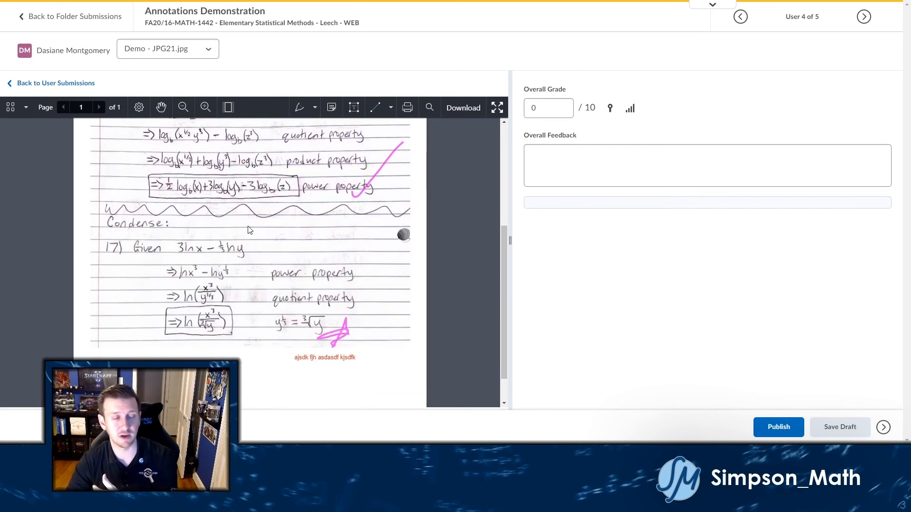
left_click(207, 52)
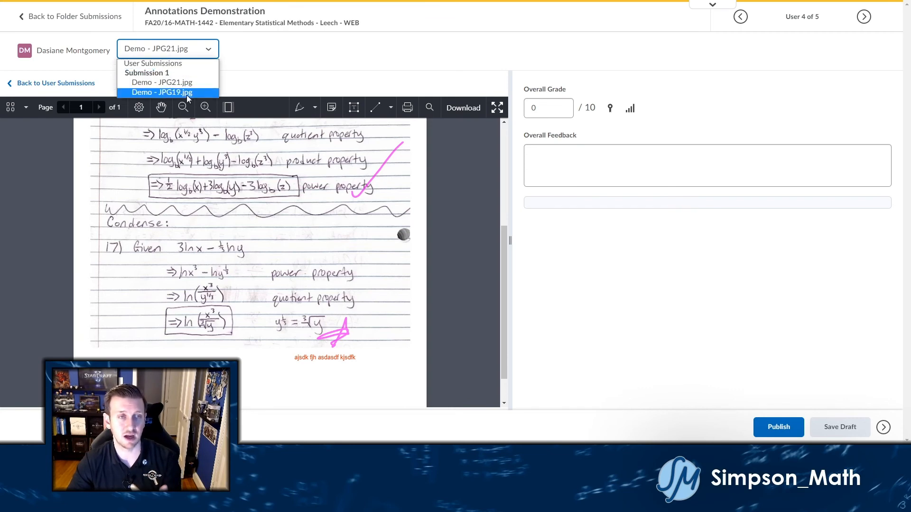
left_click(208, 51)
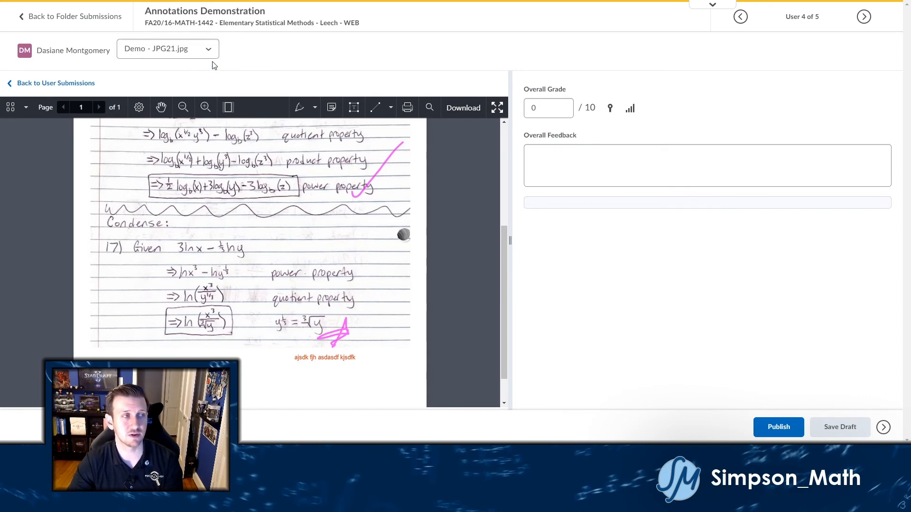
left_click(211, 57)
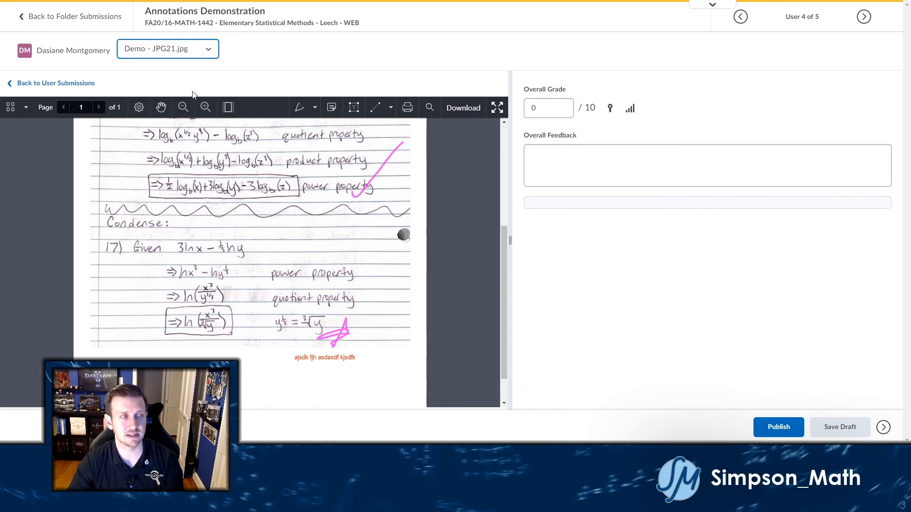
left_click(192, 91)
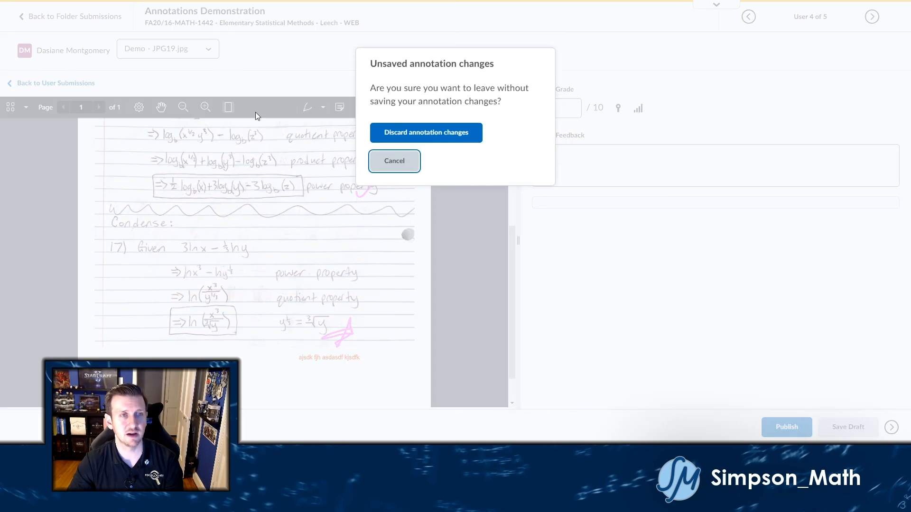
left_click(390, 165)
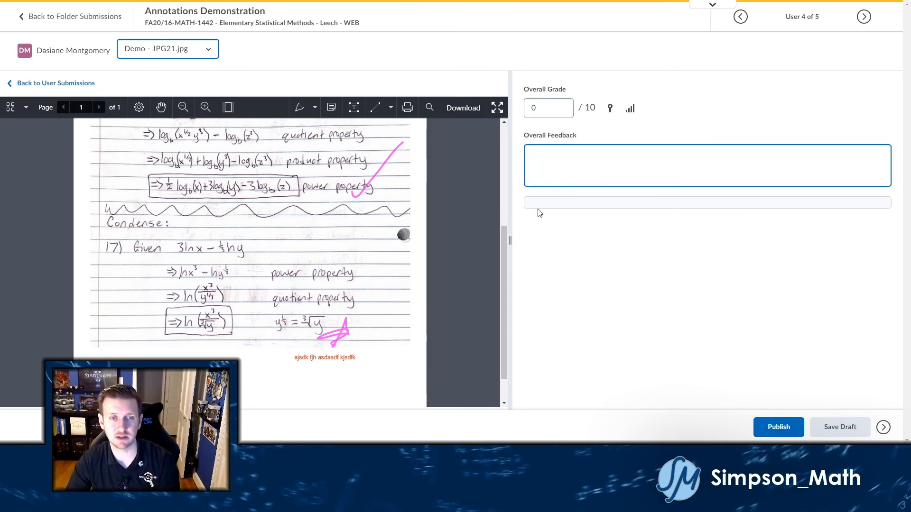
Save the evaluation as a draft and switch to the submitted file Demo - JPG19.jpg.
left_click(833, 429)
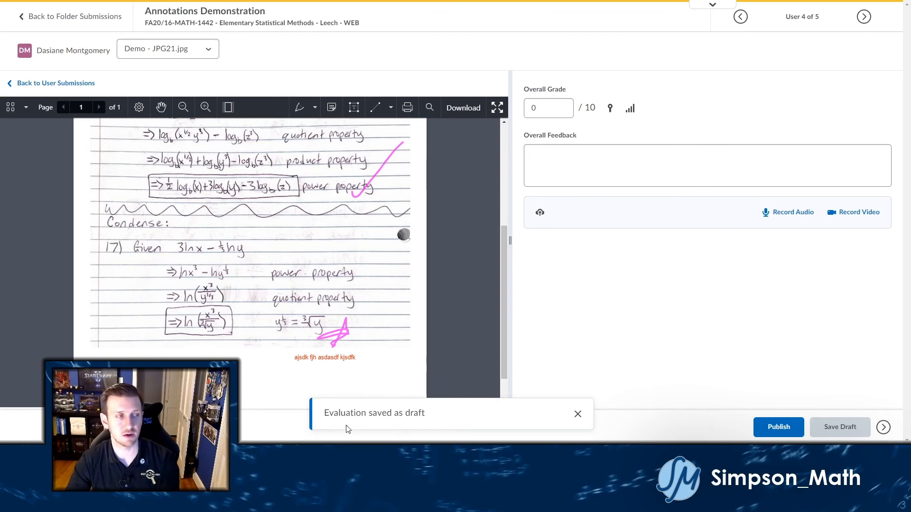
left_click(209, 49)
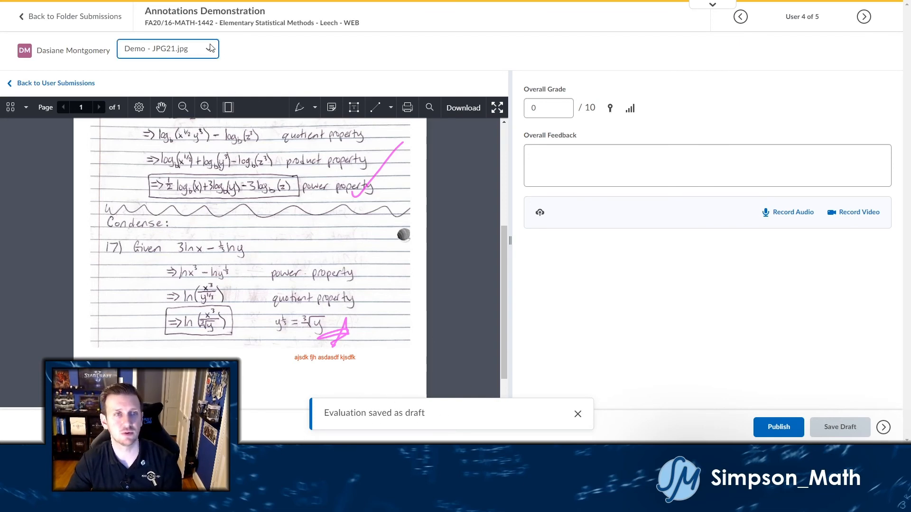
left_click(188, 94)
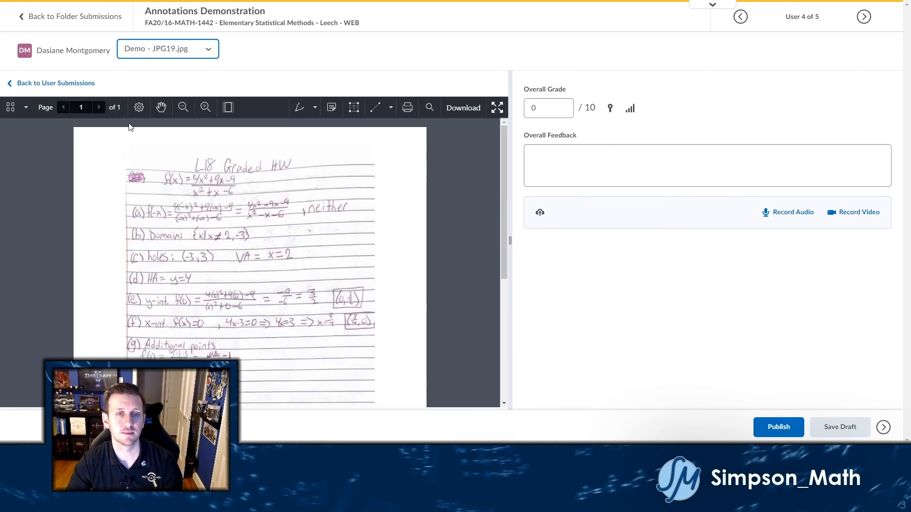
Circle the hole on the graph in magenta ink and draw an arrow pointing at the circle.
scroll(299, 164, "down", 5)
scroll(299, 164, "down", 2)
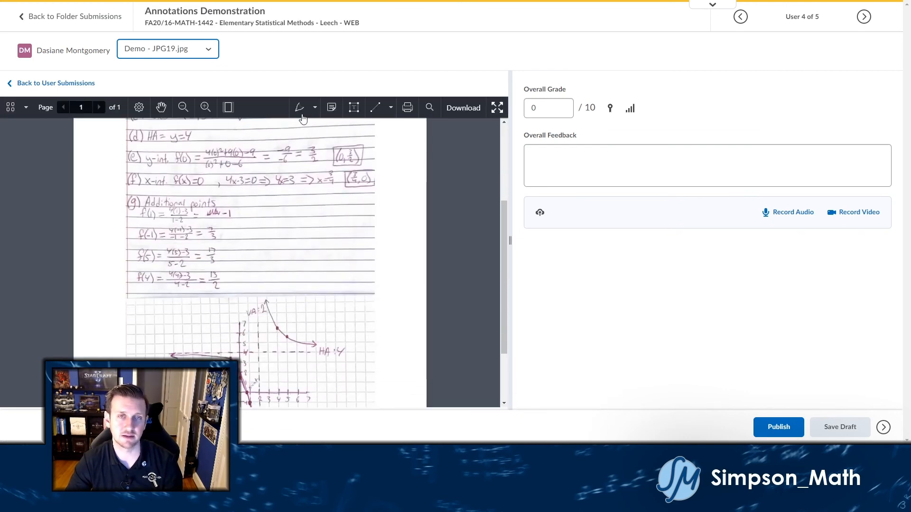
left_click(300, 108)
scroll(212, 289, "down", 1)
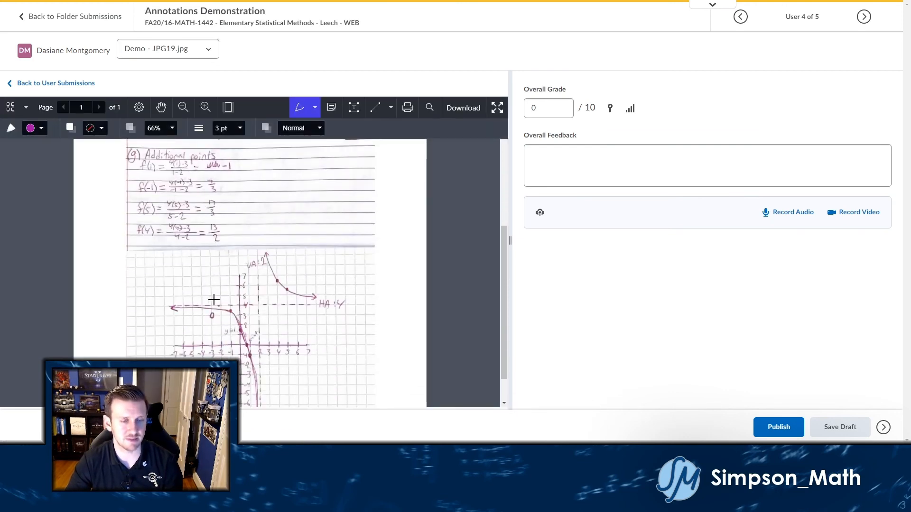
mouse_move(209, 301)
left_mouse_down()
mouse_move(230, 305)
mouse_move(216, 298)
left_mouse_up()
mouse_move(236, 264)
left_mouse_down()
mouse_move(217, 295)
mouse_move(227, 286)
mouse_move(225, 273)
mouse_move(218, 294)
mouse_move(228, 260)
mouse_move(216, 293)
mouse_move(209, 279)
mouse_move(236, 275)
mouse_move(227, 269)
left_mouse_up()
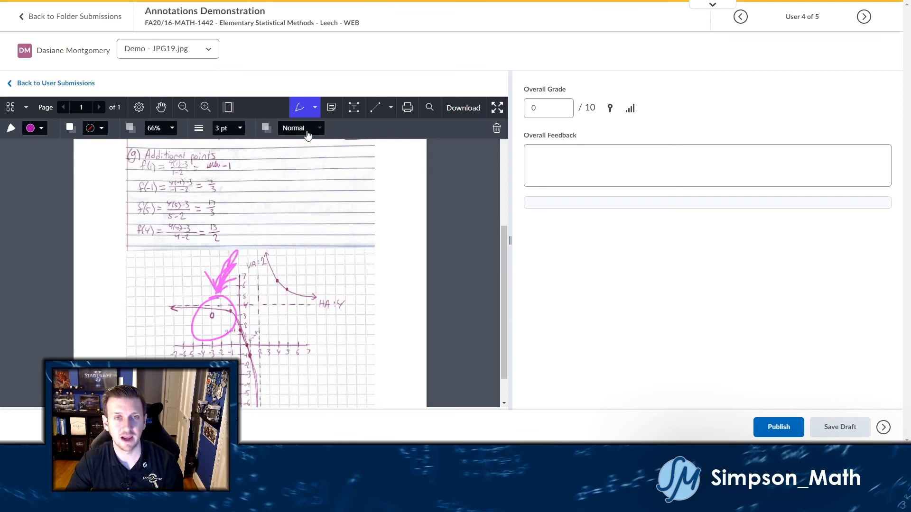
Add a note reading "hole..." just above the graph, near the drawn arrow.
left_click(331, 108)
left_click(251, 232)
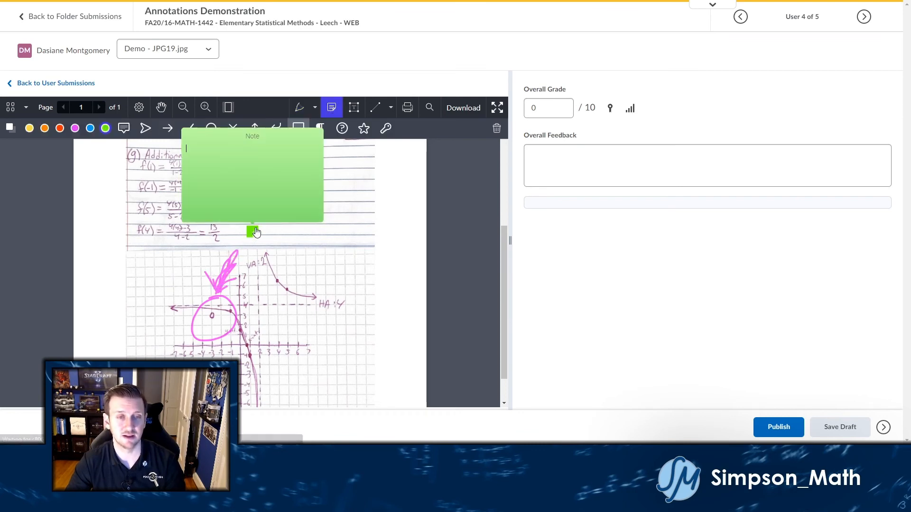
type("hole...")
left_click(299, 254)
Move the note slightly closer to the arrow and change its color to magenta.
left_click_drag(251, 234, 248, 240)
left_click(247, 240)
left_click(75, 128)
left_click(313, 259)
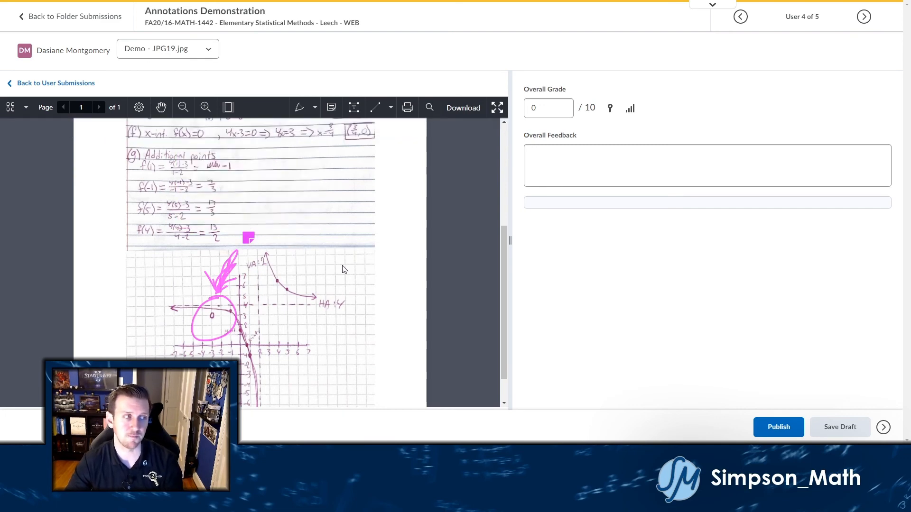
Save the evaluation as a draft and reopen Demo - JPG21.jpg to check its saved annotations.
scroll(344, 270, "up", 5)
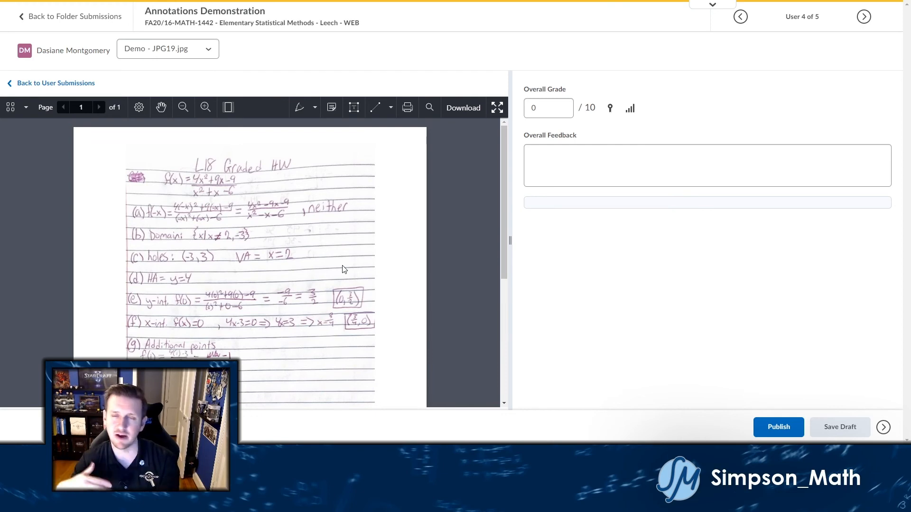
left_click(831, 422)
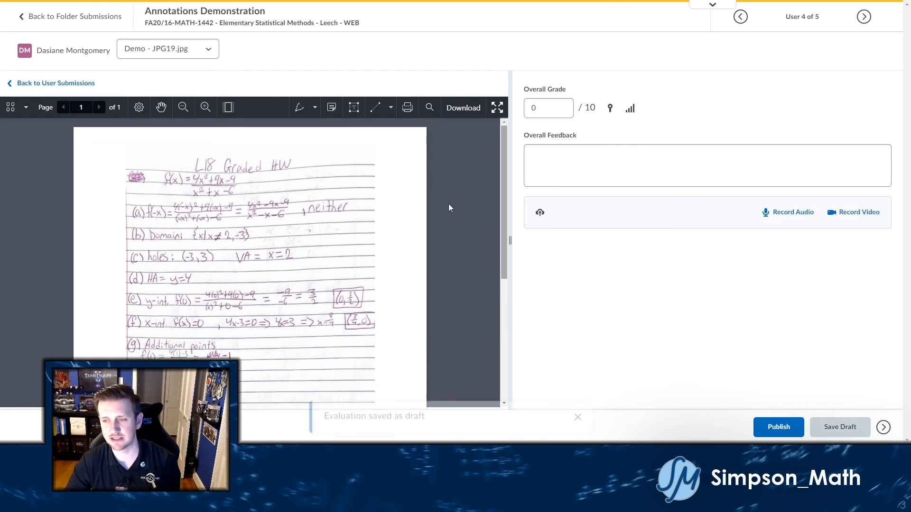
left_click(187, 56)
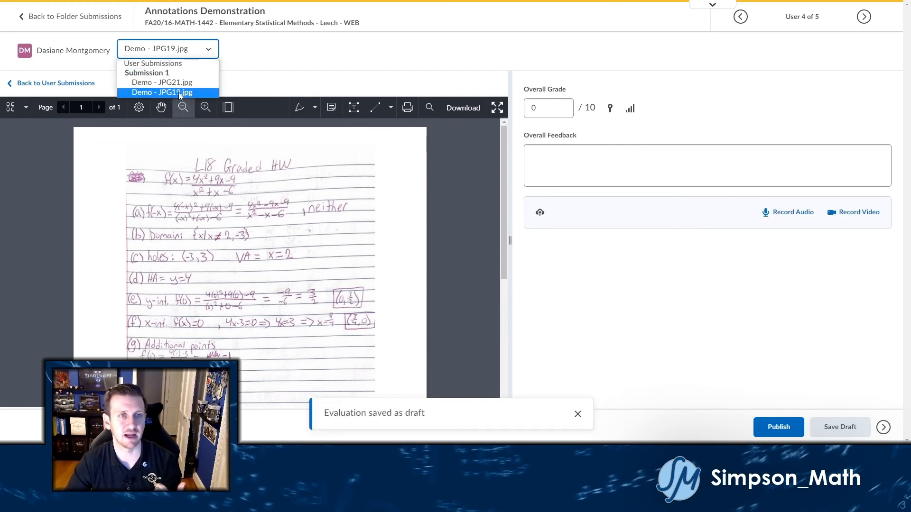
left_click(178, 82)
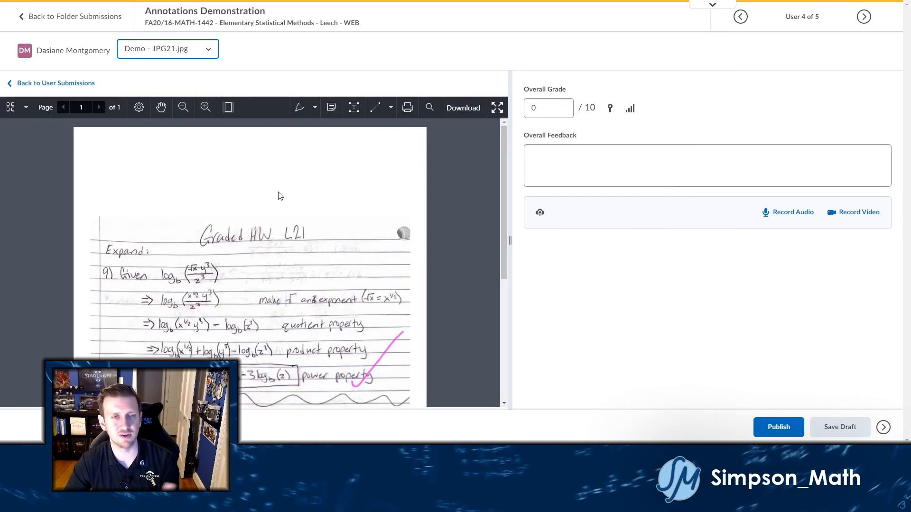
scroll(278, 195, "down", 3)
scroll(276, 197, "up", 3)
scroll(274, 203, "down", 4)
scroll(273, 203, "up", 4)
scroll(280, 206, "down", 4)
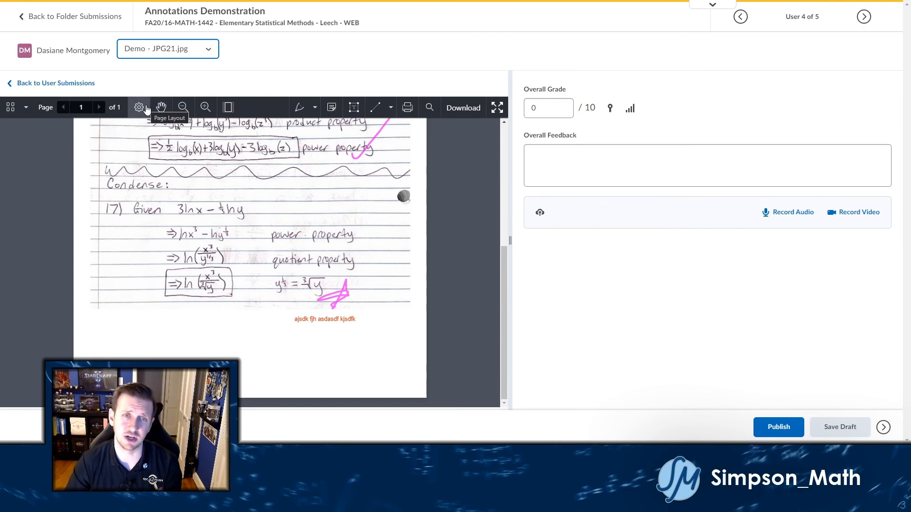
Set the overall grade for the image submissions to 7 and publish the evaluation.
left_click(522, 110)
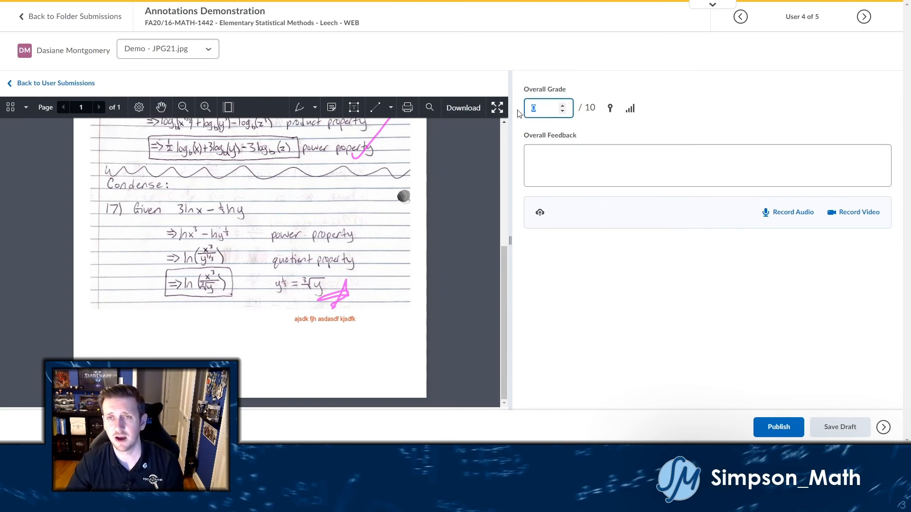
type("7")
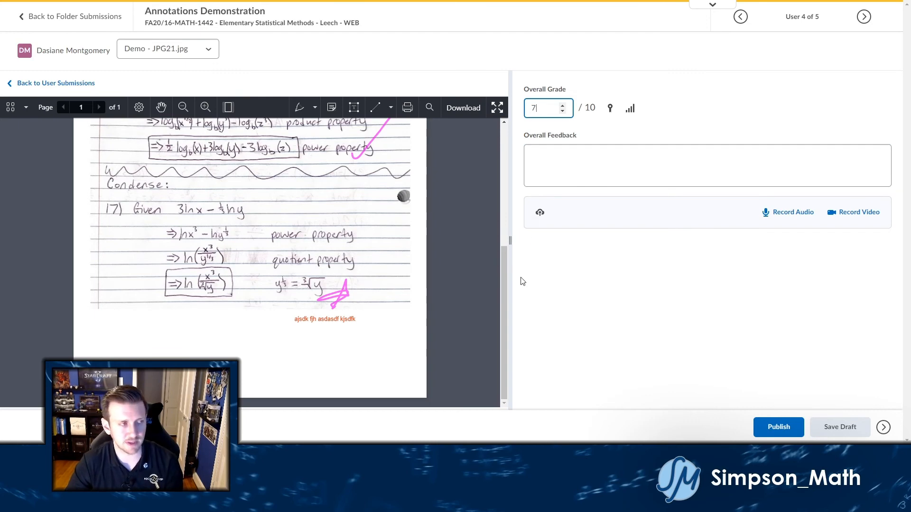
left_click(533, 282)
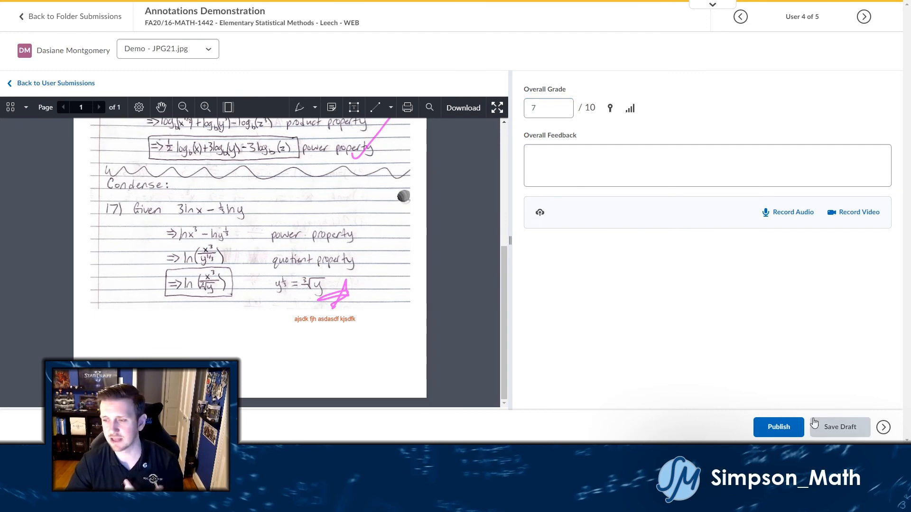
left_click(797, 426)
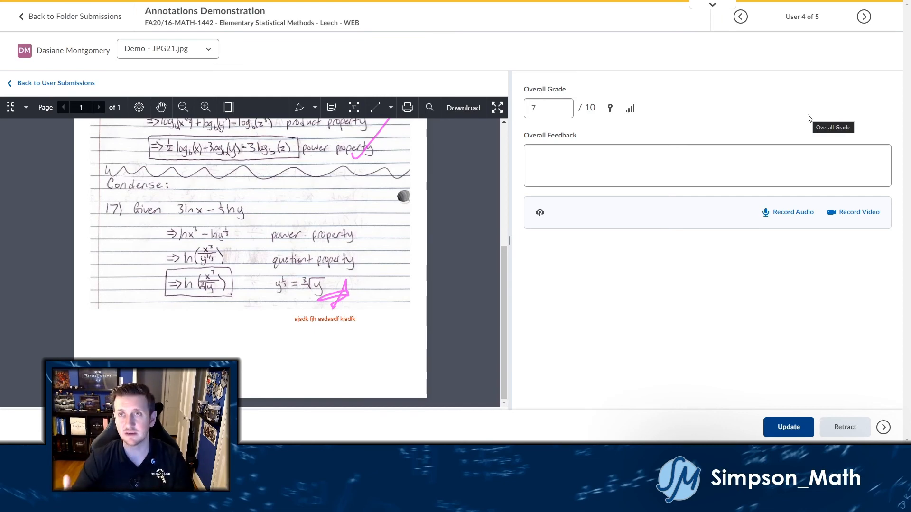
Open the next student's HEIC 1 submission, download the file and view the image before closing it.
left_click(862, 19)
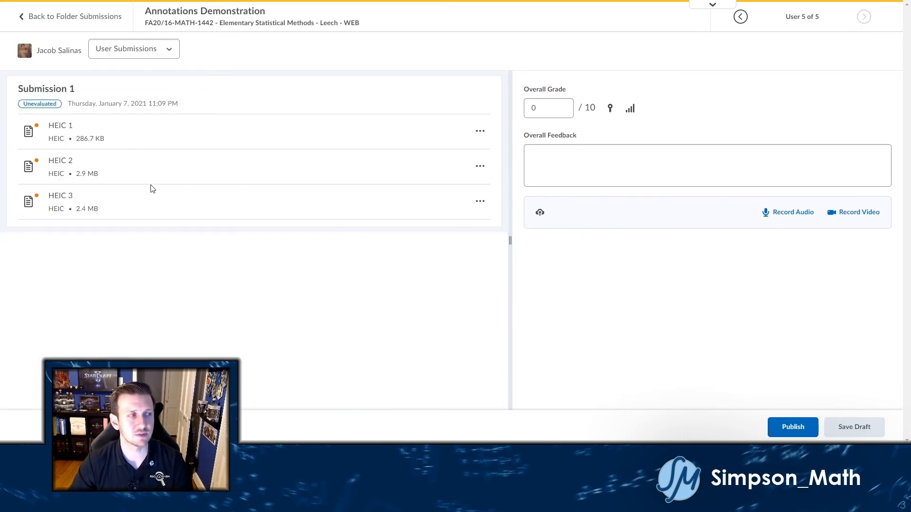
left_click(60, 131)
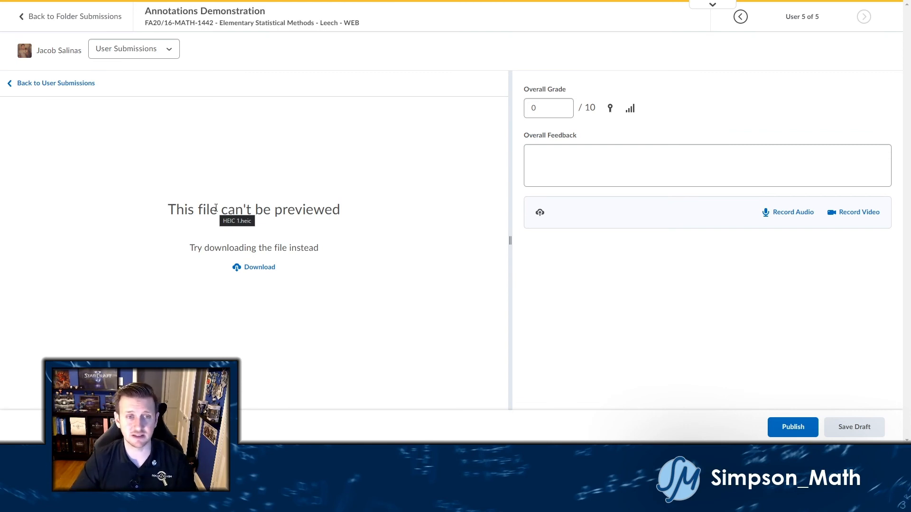
left_click(248, 275)
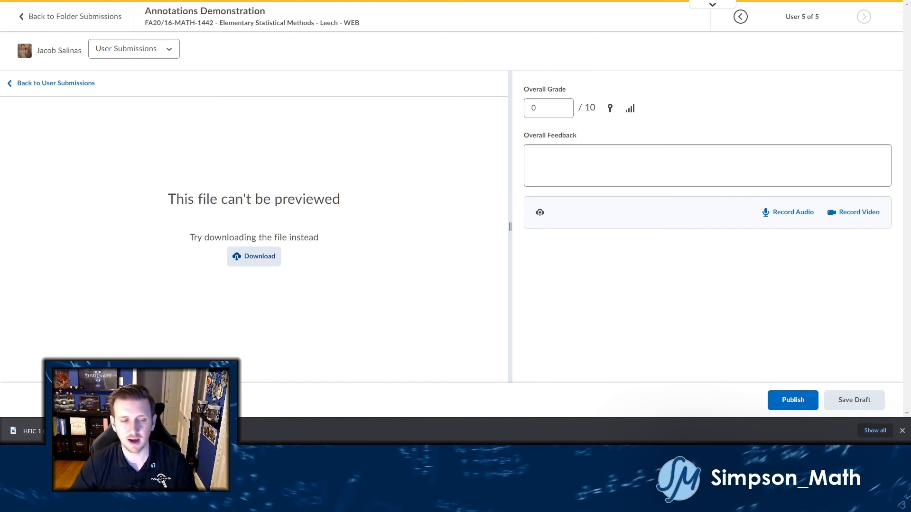
left_click(42, 431)
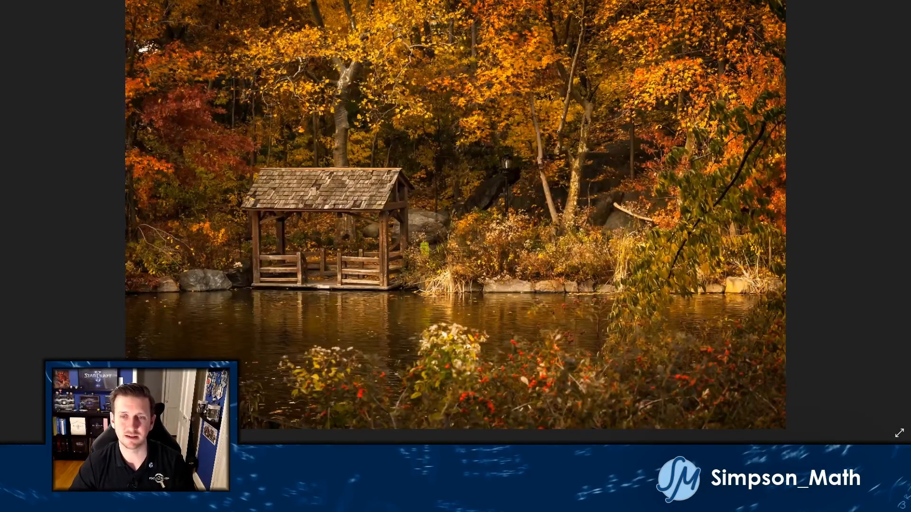
left_click(899, 0)
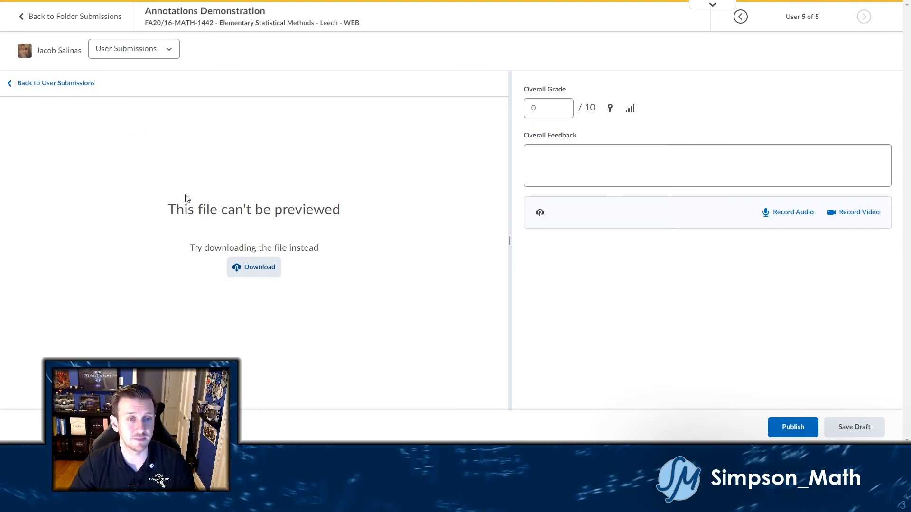
left_click_drag(170, 209, 334, 209)
left_click(339, 208)
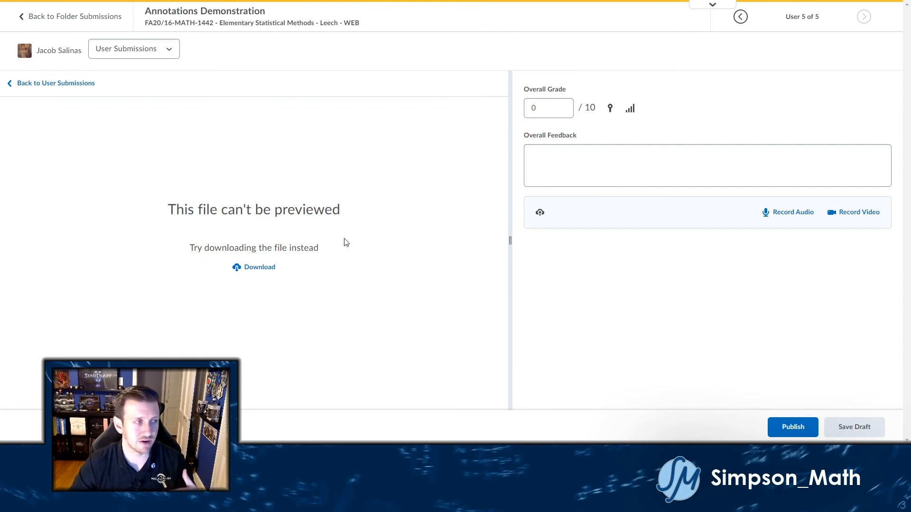
left_click(563, 177)
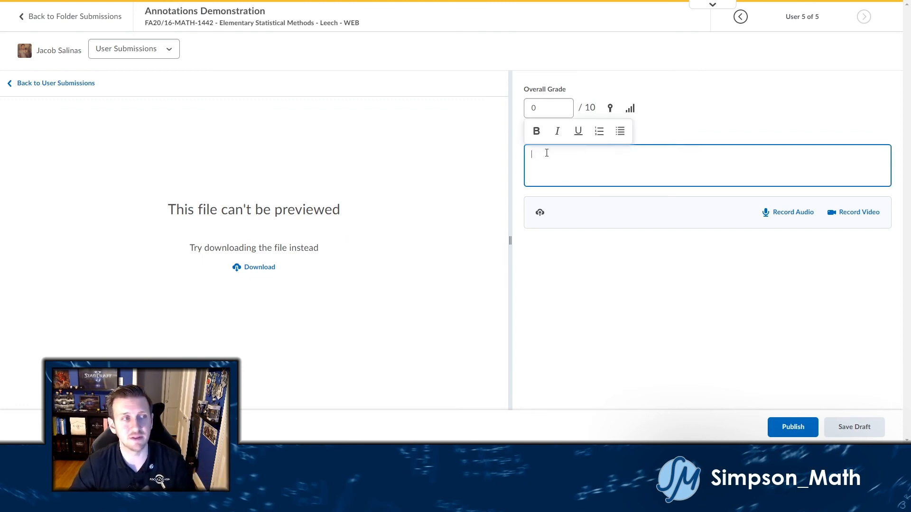
left_click(585, 292)
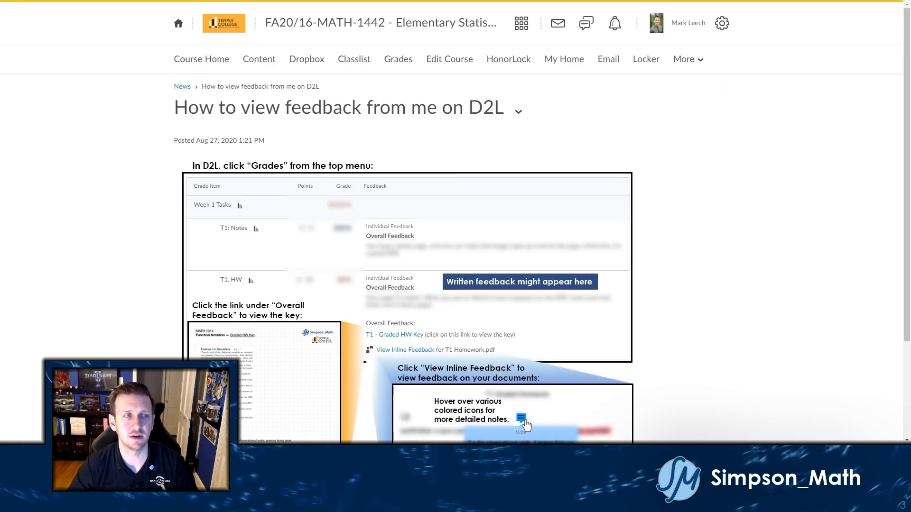
Read through the news item "How to view feedback from me on D2L", including the overall feedback, inline feedback and note instructions.
scroll(361, 156, "down", 3)
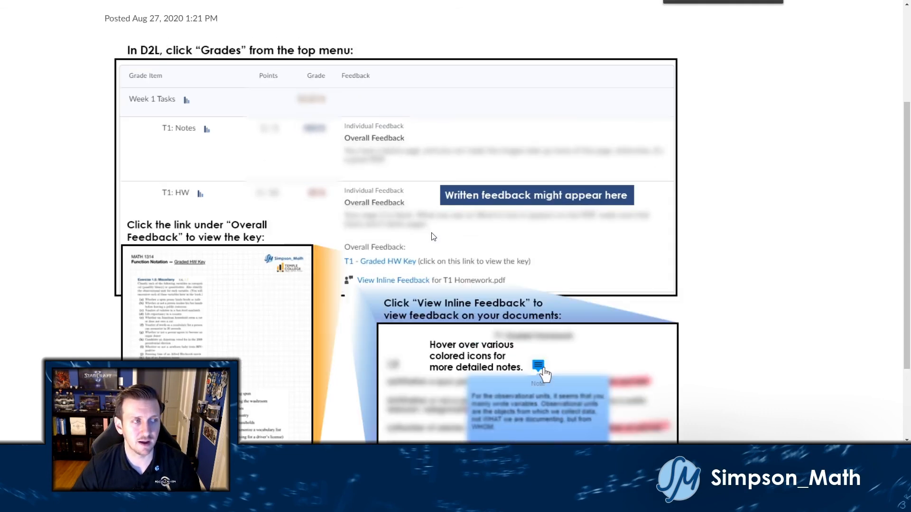
key("ctrl+plus")
key("ctrl+plus")
key("ctrl+plus")
scroll(437, 260, "down", 4)
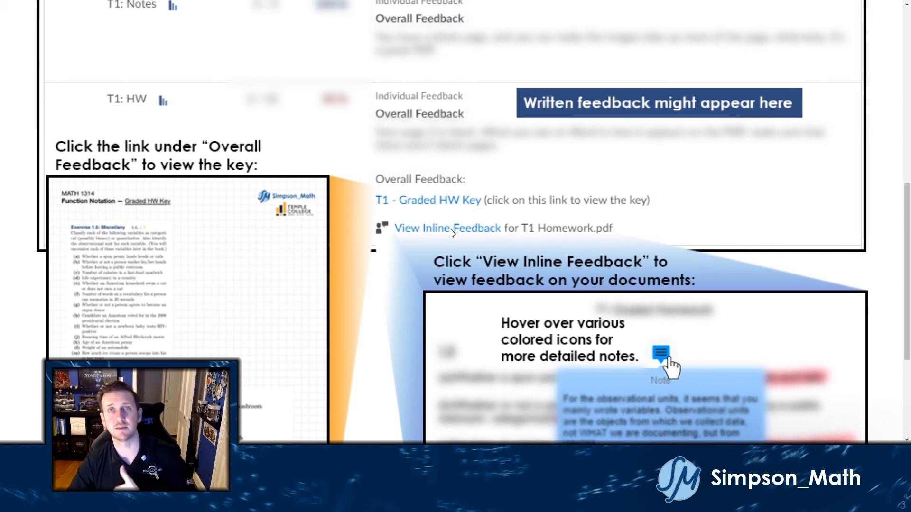
scroll(457, 231, "down", 4)
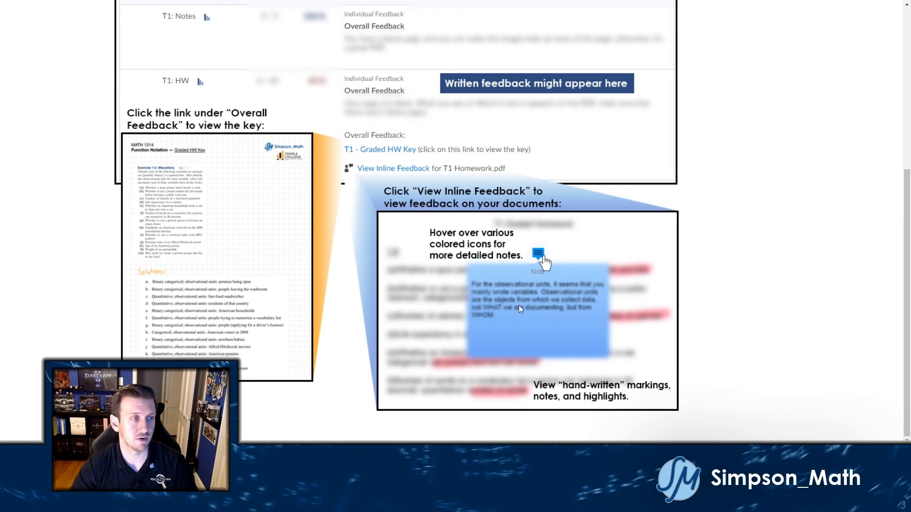
scroll(429, 278, "up", 2)
scroll(428, 277, "down", 2)
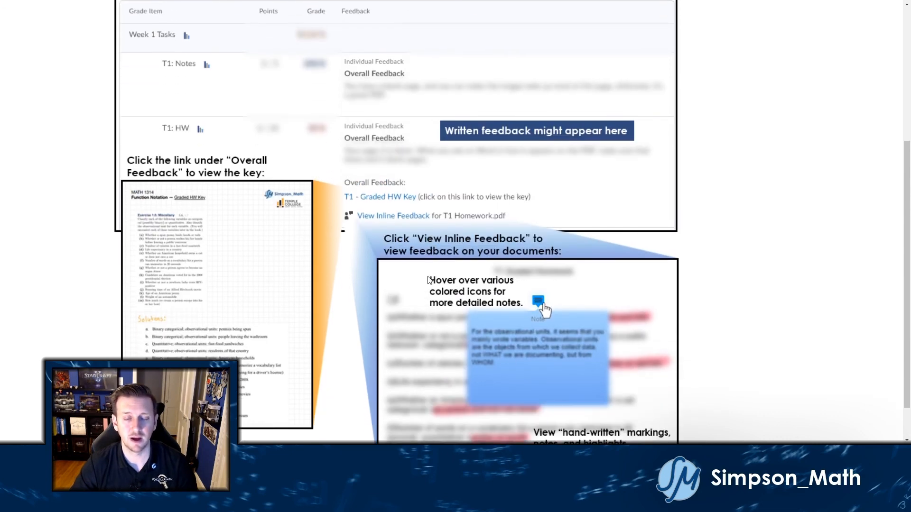
scroll(428, 277, "down", 1)
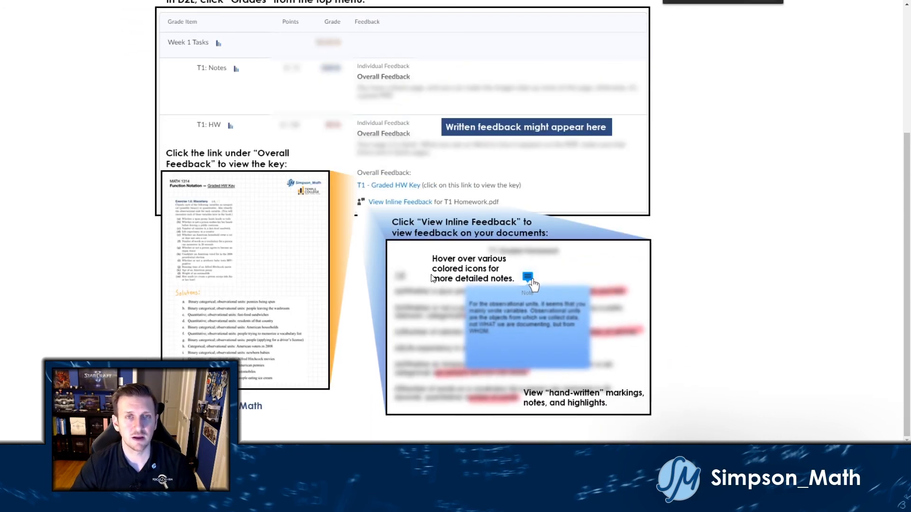
scroll(433, 277, "up", 1)
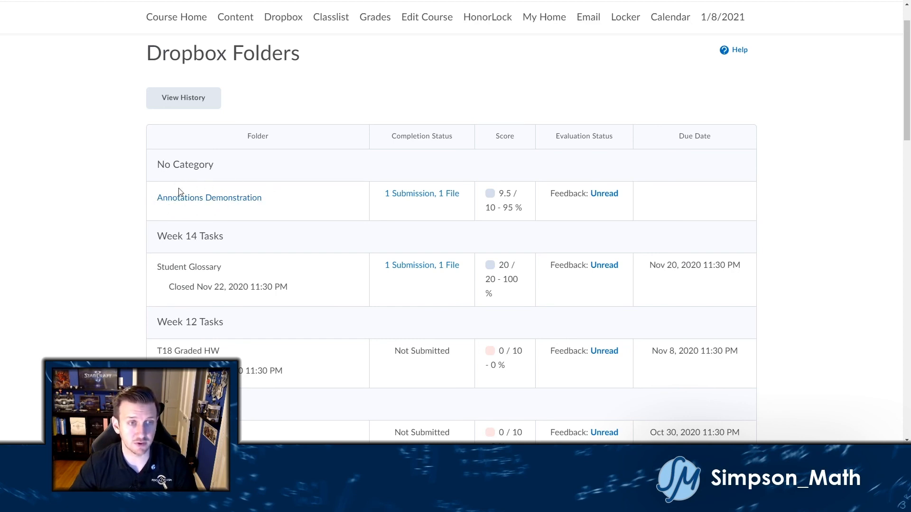
Open the Annotations Demonstration folder to view its assignment submission page and return to the Dropbox Folders list.
left_click(234, 203)
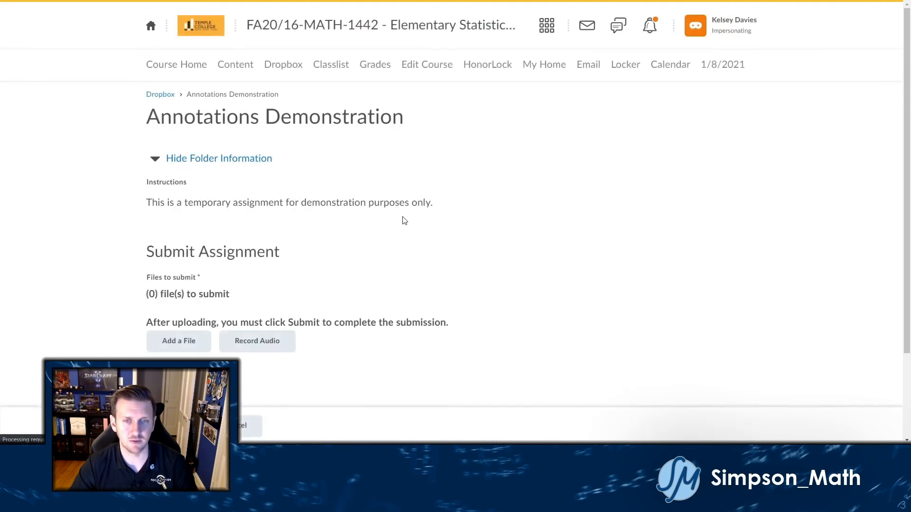
scroll(308, 224, "down", 3)
scroll(139, 231, "up", 2)
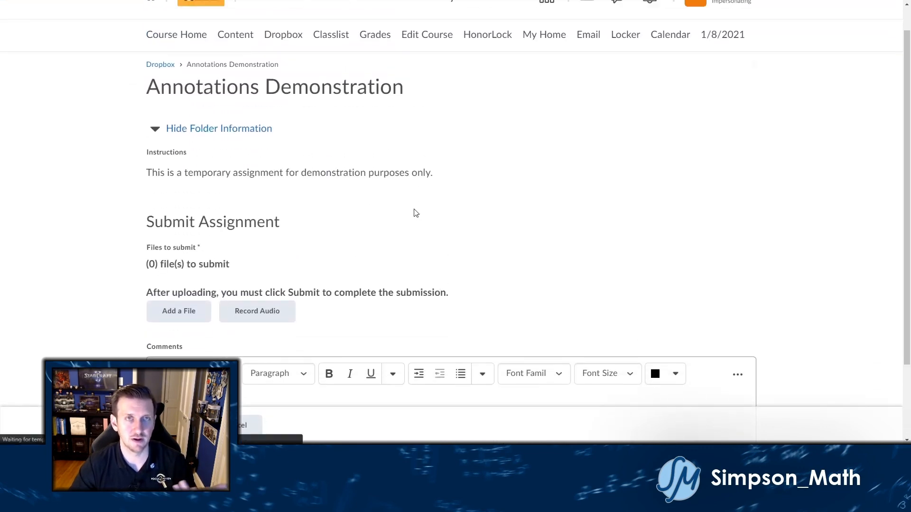
key("alt+Left")
Examine the completion, score and feedback status of the student's dropbox folders, from Annotations Demonstration through the earlier weekly tasks.
scroll(201, 269, "down", 2)
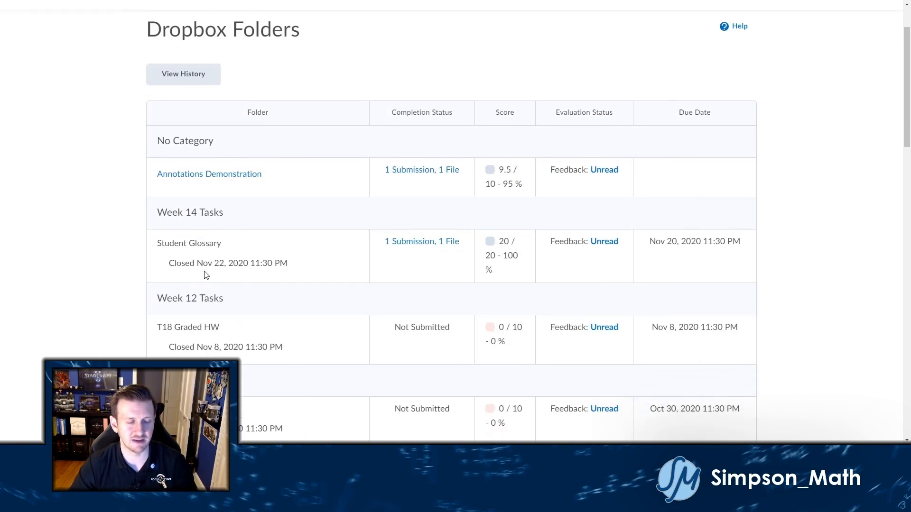
scroll(233, 252, "up", 1)
scroll(237, 249, "up", 1)
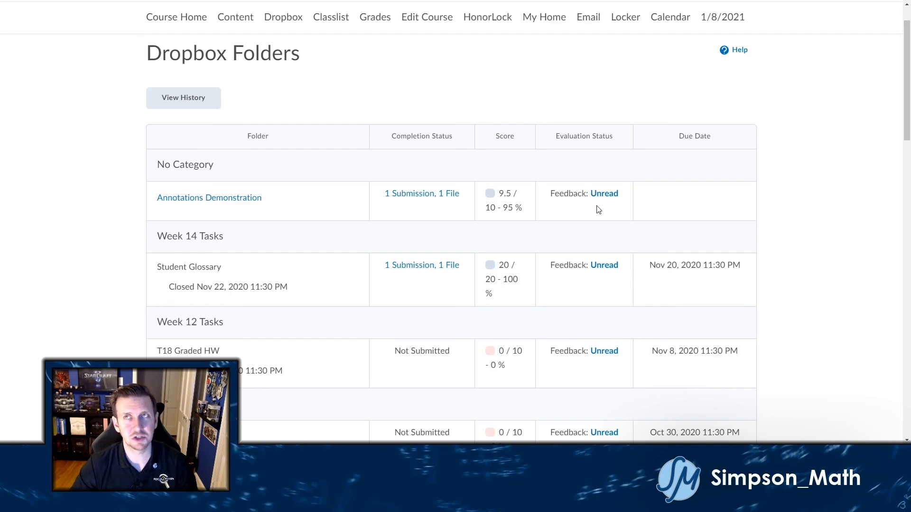
scroll(597, 209, "up", 1)
scroll(637, 247, "down", 7)
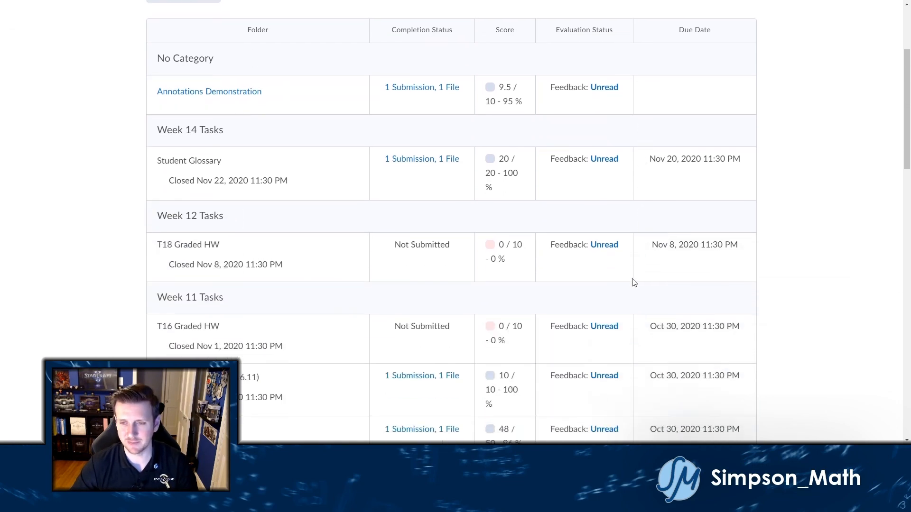
scroll(616, 337, "down", 6)
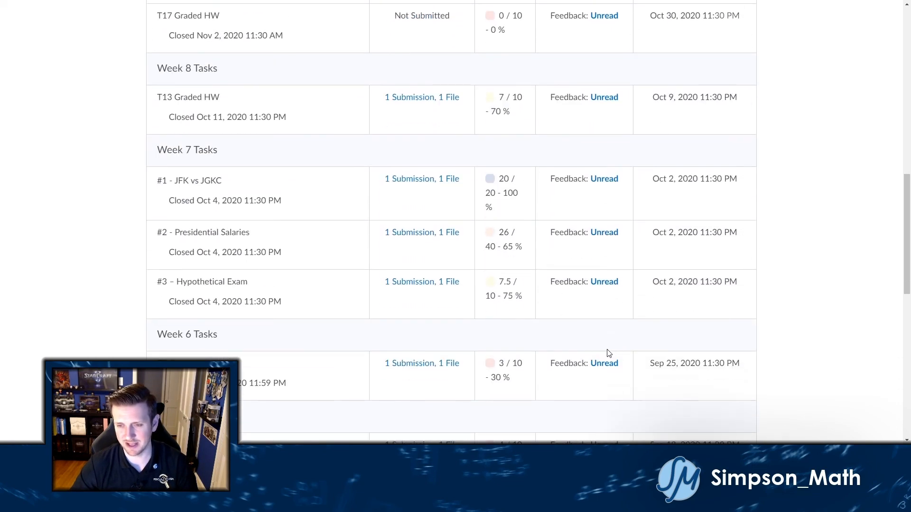
scroll(609, 353, "up", 2)
scroll(609, 353, "up", 9)
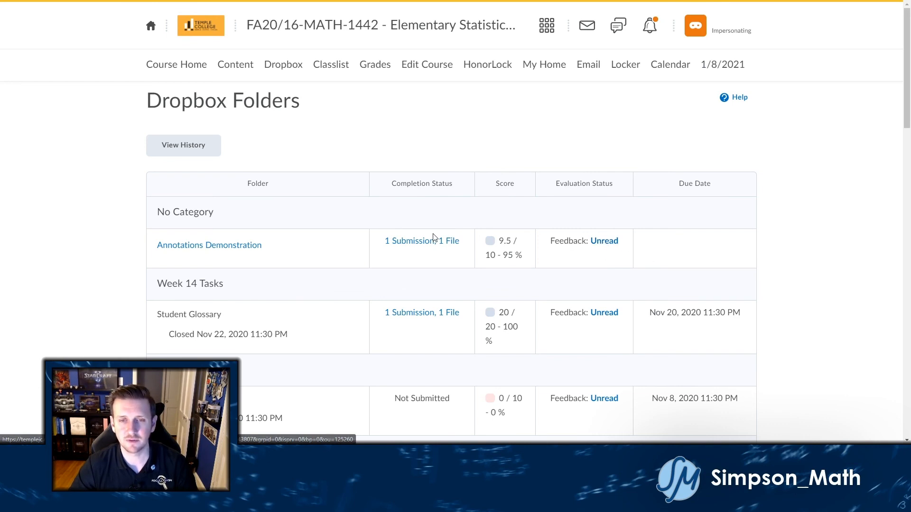
Open the submission history for Annotations Demonstration and look through the available folders, keeping the current folder selected.
left_click(408, 243)
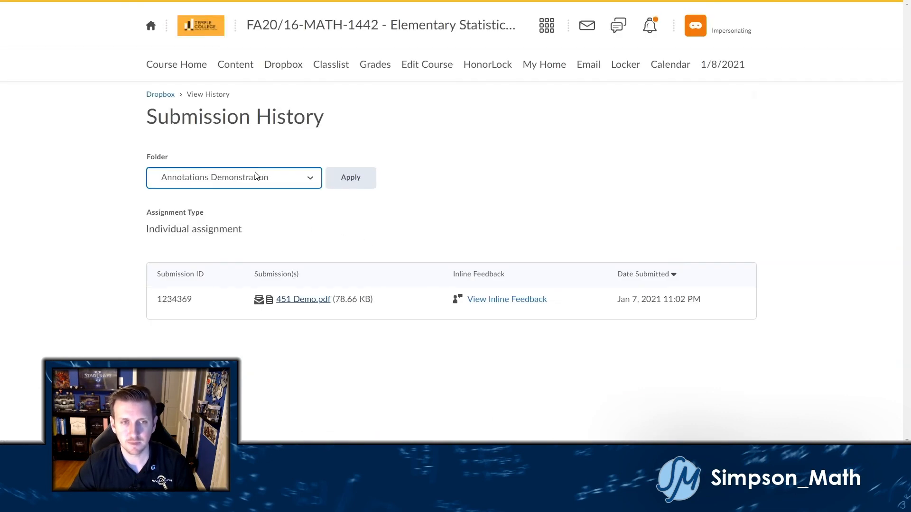
left_click(274, 181)
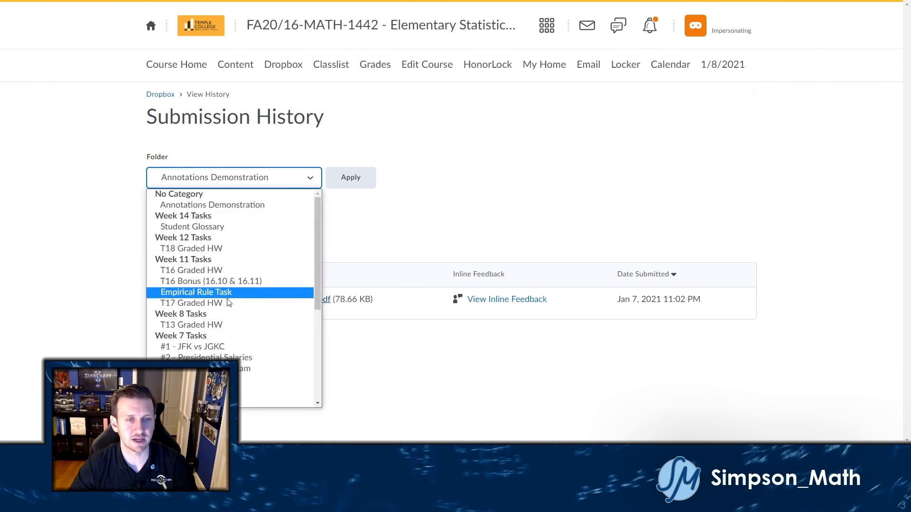
scroll(257, 294, "down", 1)
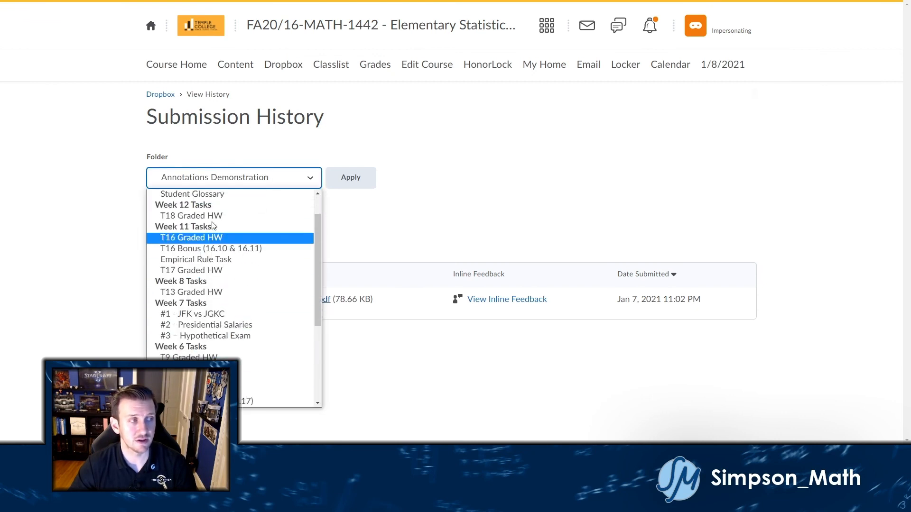
scroll(257, 294, "down", 2)
scroll(257, 294, "up", 3)
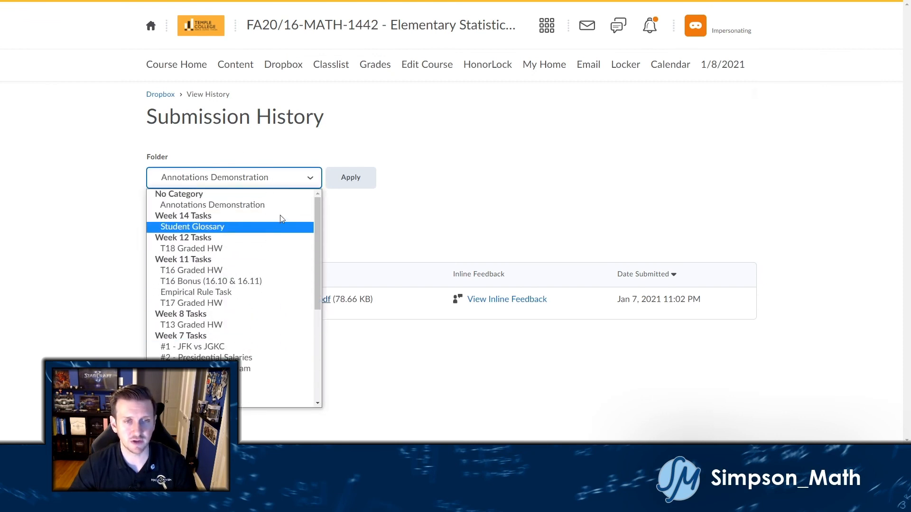
left_click(344, 210)
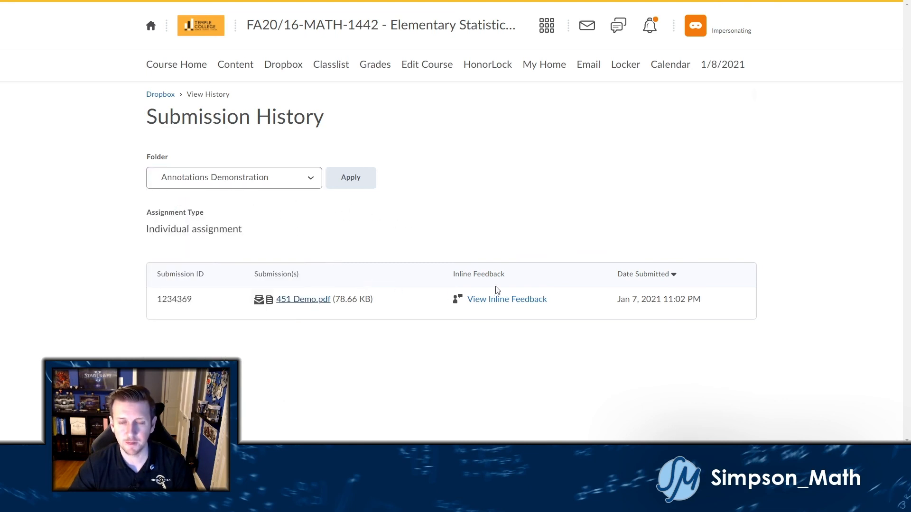
Open the inline feedback for 451 Demo.pdf and fit the document to the page width.
left_click_drag(453, 274, 515, 276)
left_click(515, 276)
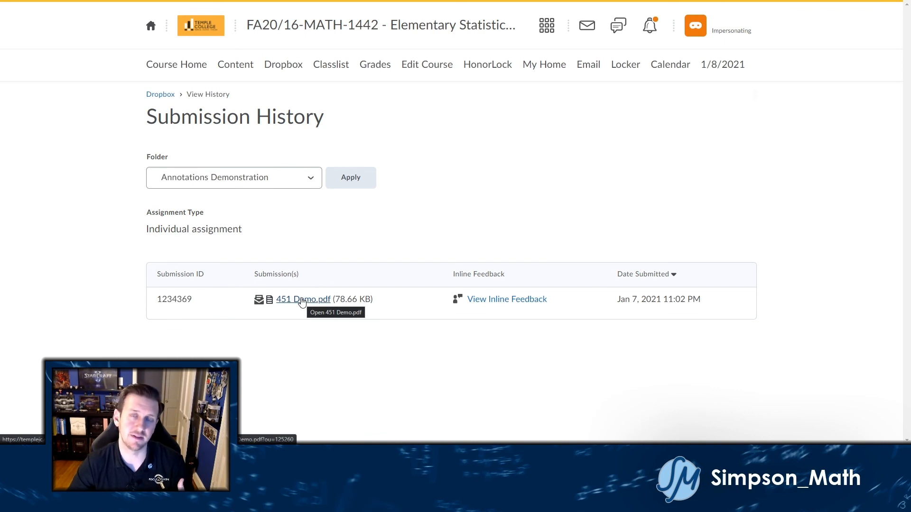
left_click(501, 303)
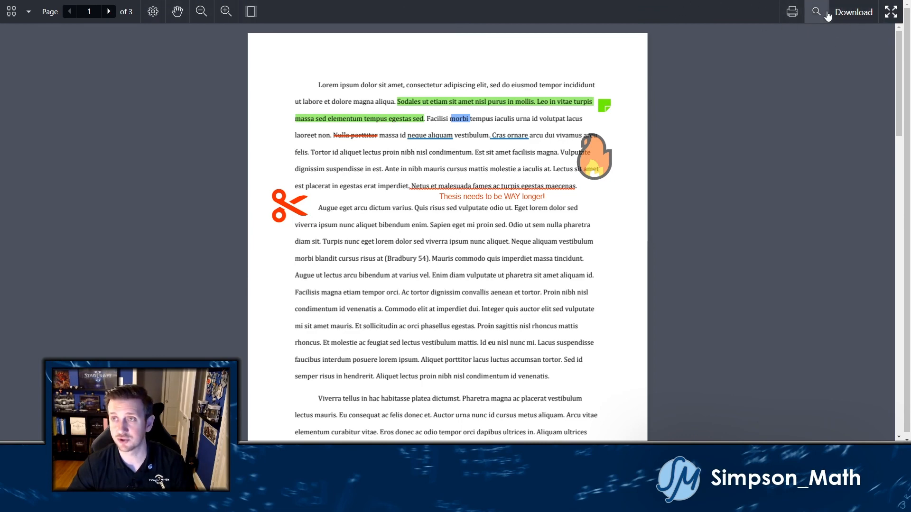
left_click(251, 11)
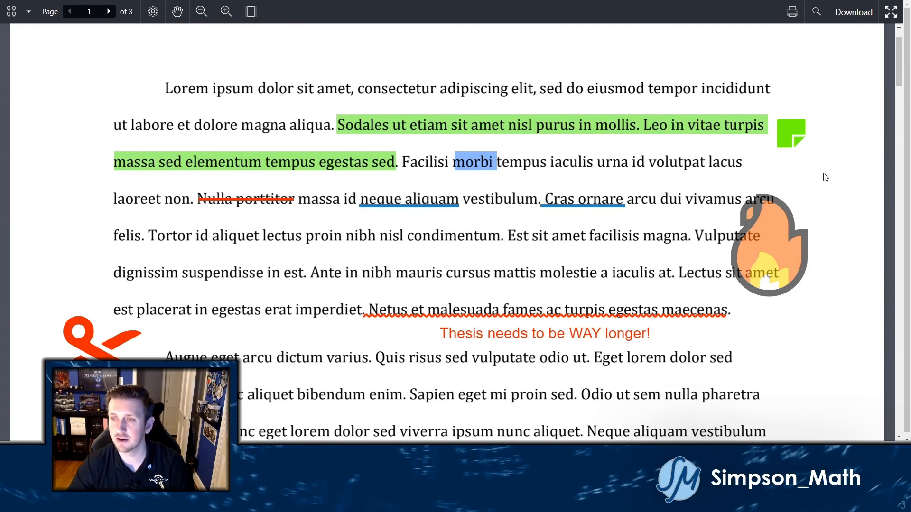
Examine the annotations on page 1 of the graded document, including the text of the green note.
mouse_move(801, 130)
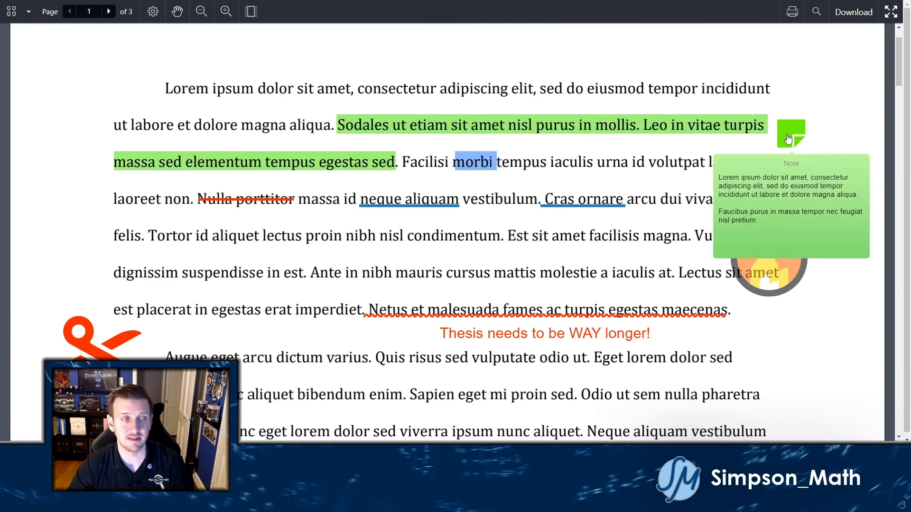
scroll(788, 139, "up", 2)
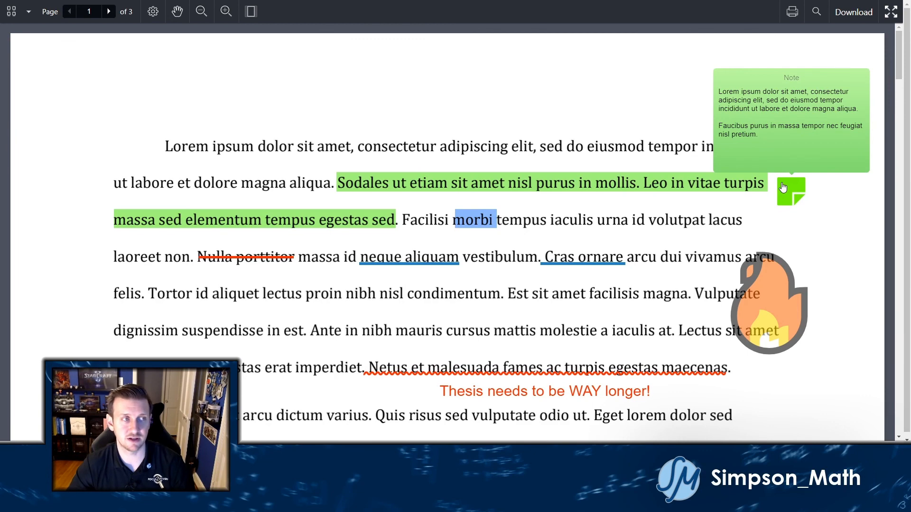
scroll(789, 187, "down", 3)
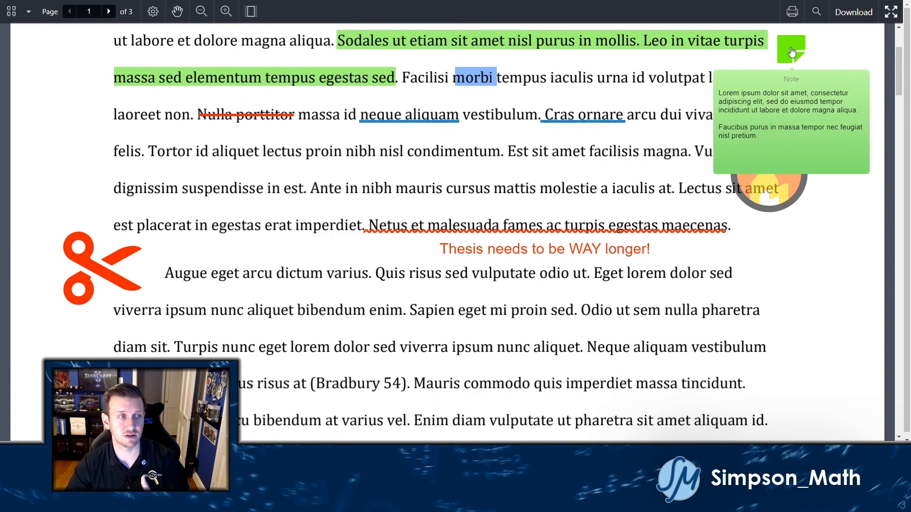
scroll(791, 52, "up", 1)
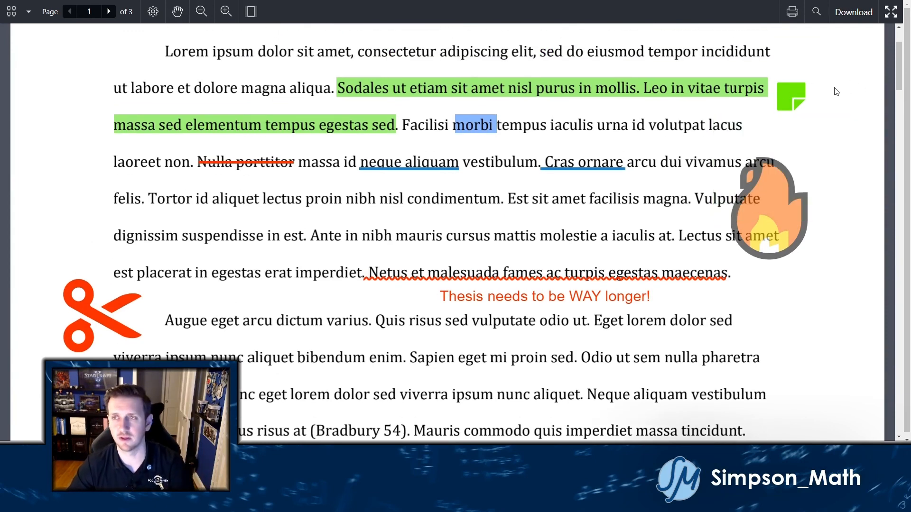
mouse_move(797, 101)
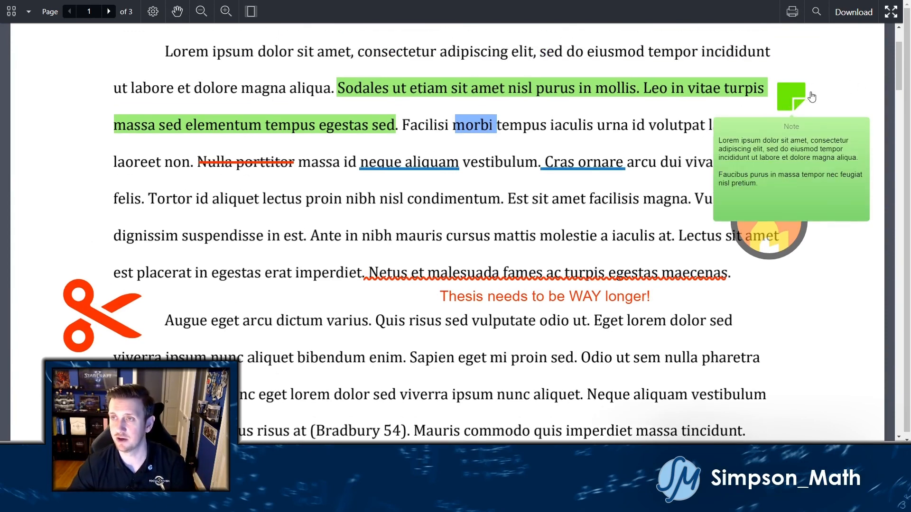
scroll(826, 94, "up", 1)
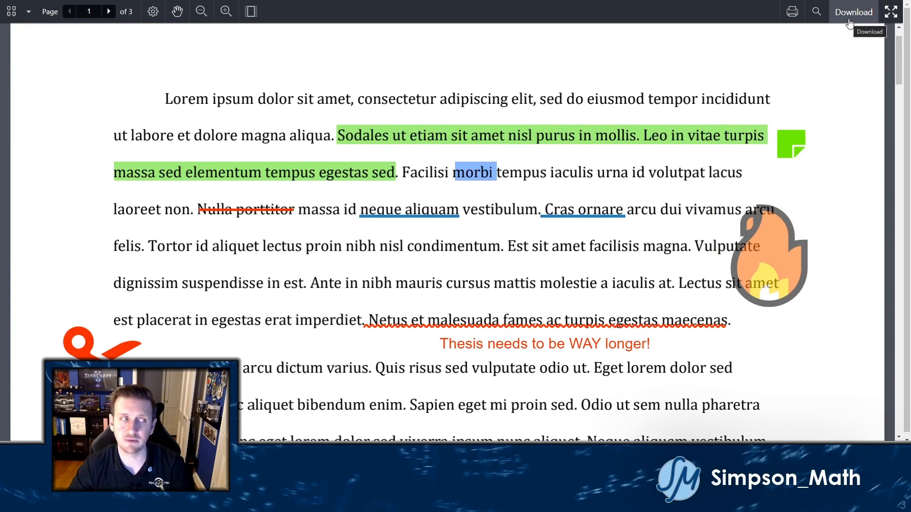
mouse_move(805, 148)
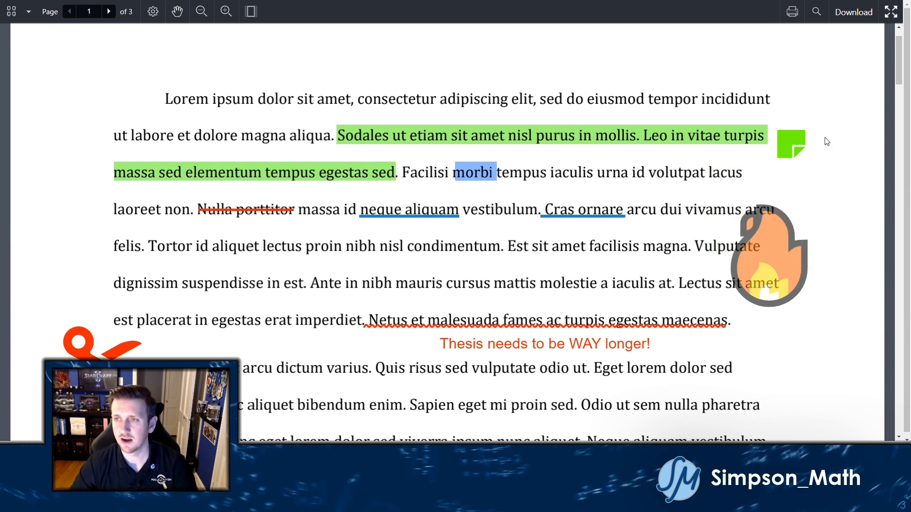
scroll(830, 143, "down", 1)
scroll(811, 231, "up", 1)
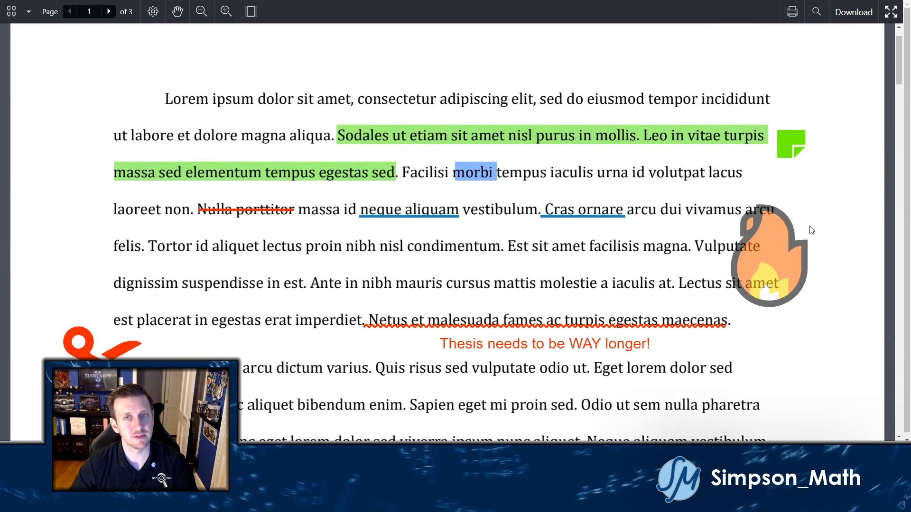